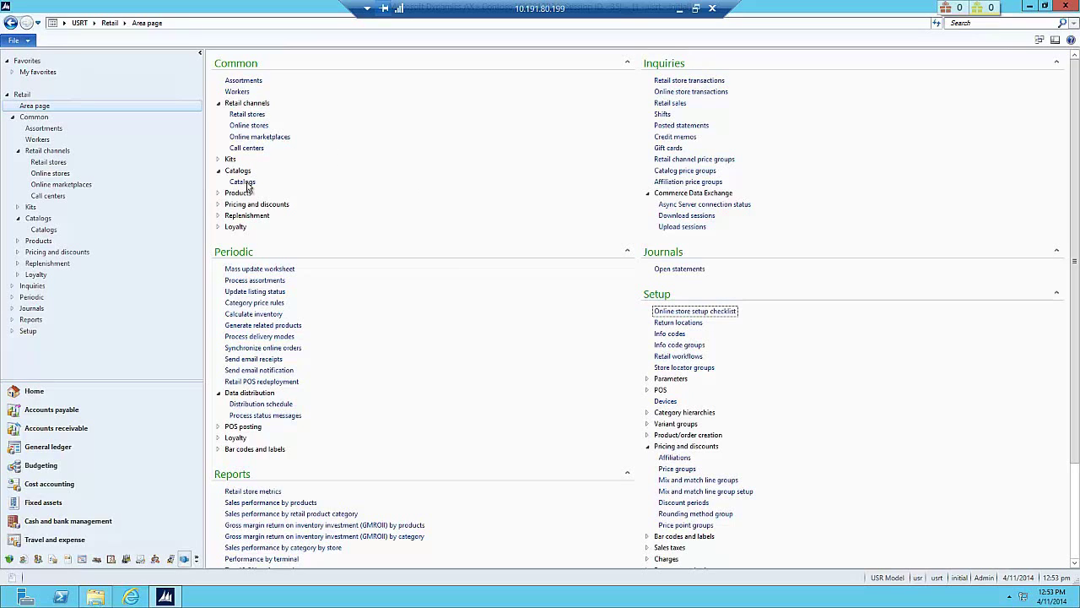
View the price groups assigned to the Fabrikam Semi-Annual Sale catalog in the Retail catalogs list
{"action": "left_click", "coordinate": [244, 182]}
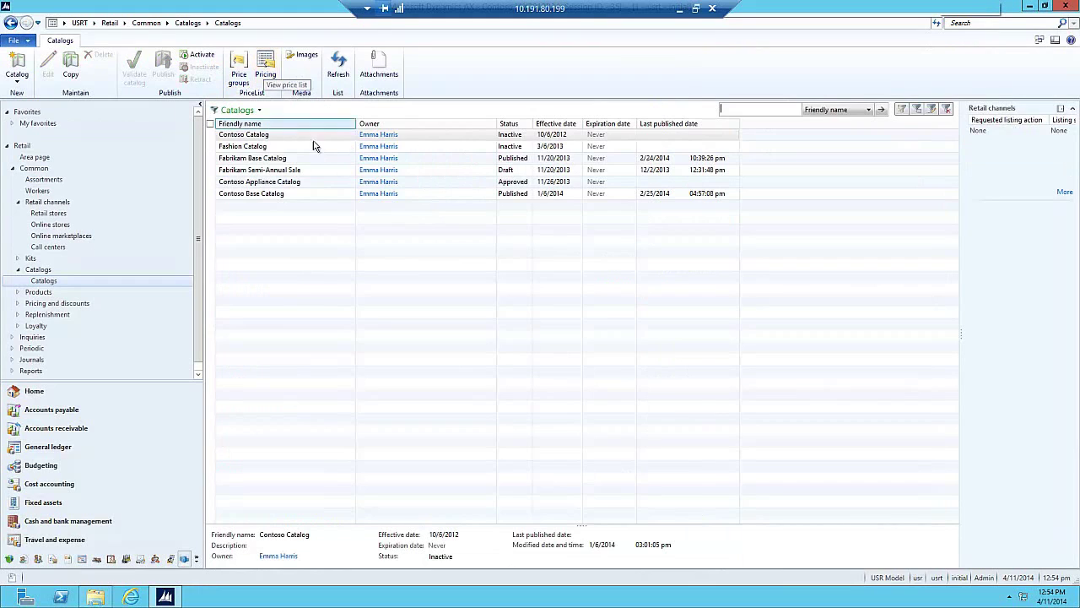
{"action": "left_click", "coordinate": [272, 171]}
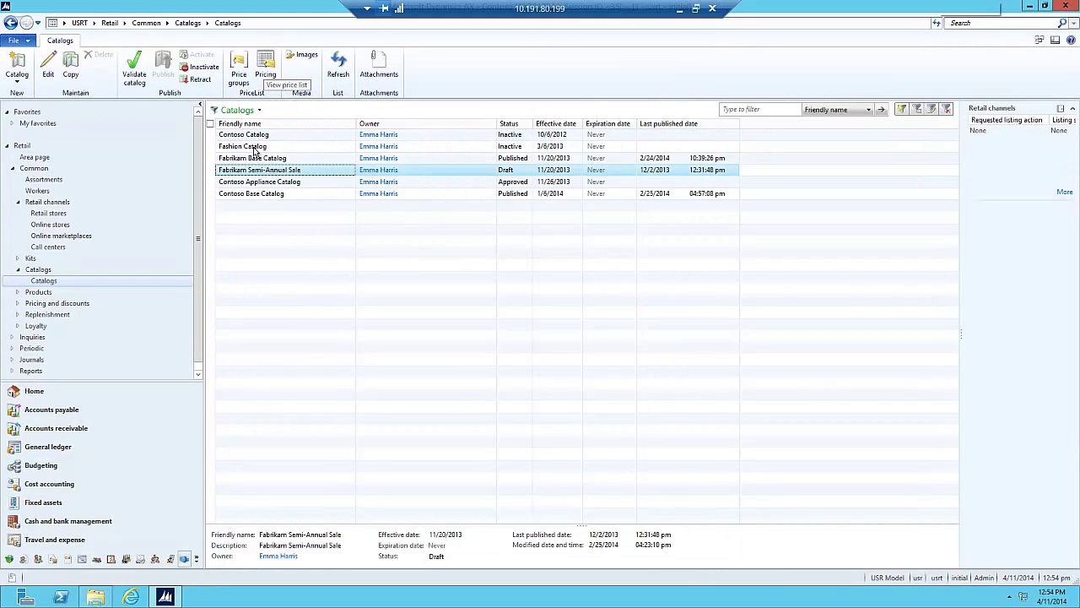
{"action": "left_click", "coordinate": [237, 75]}
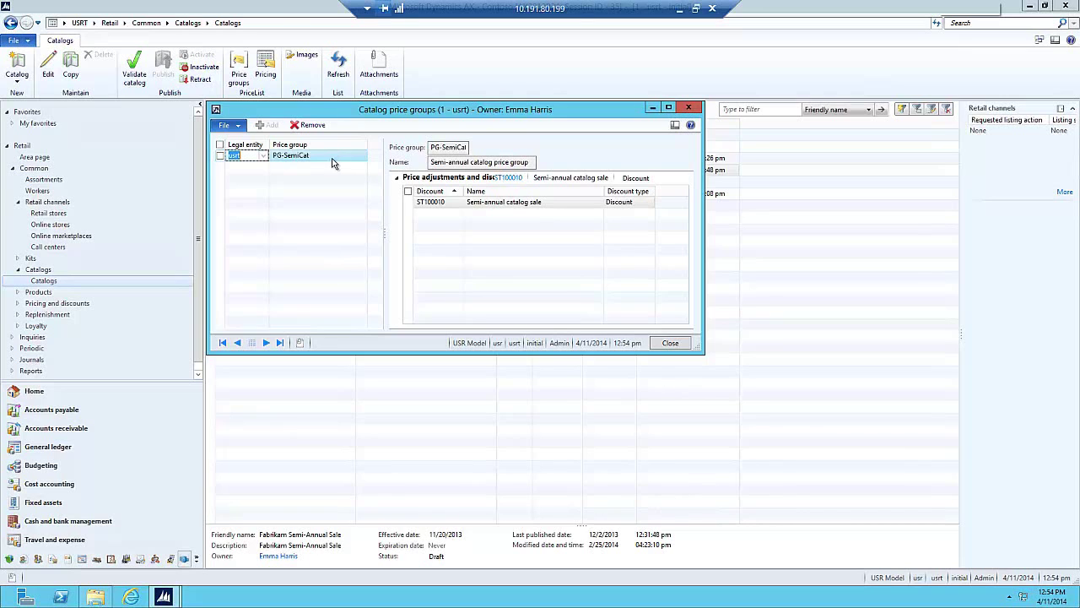
{"action": "left_click", "coordinate": [670, 342]}
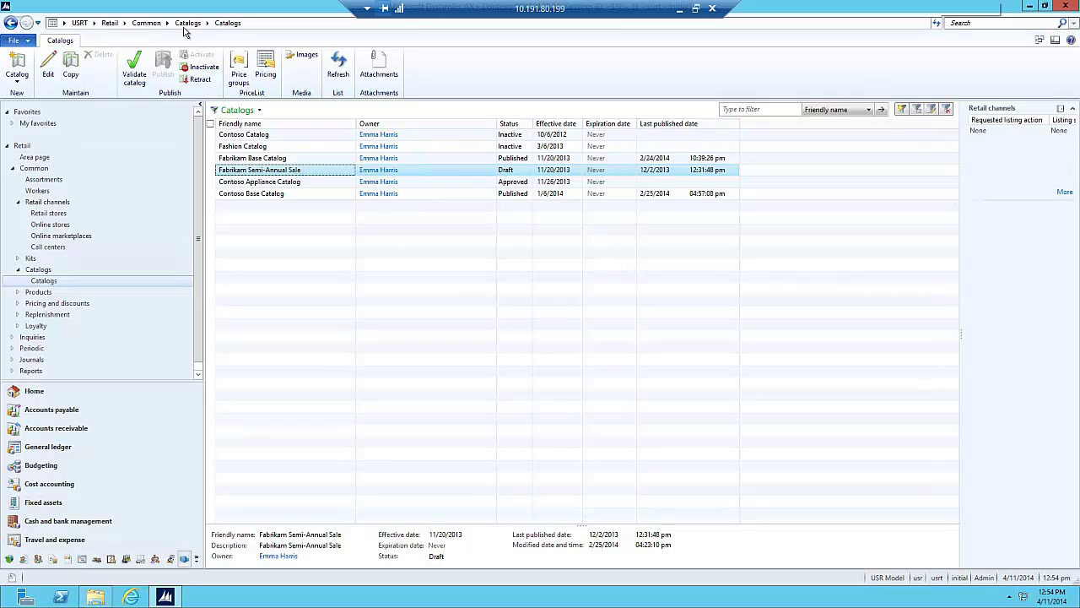
Check the default relation options of the Retail trade agreement journal name in Sales and marketing
{"action": "left_click", "coordinate": [95, 23]}
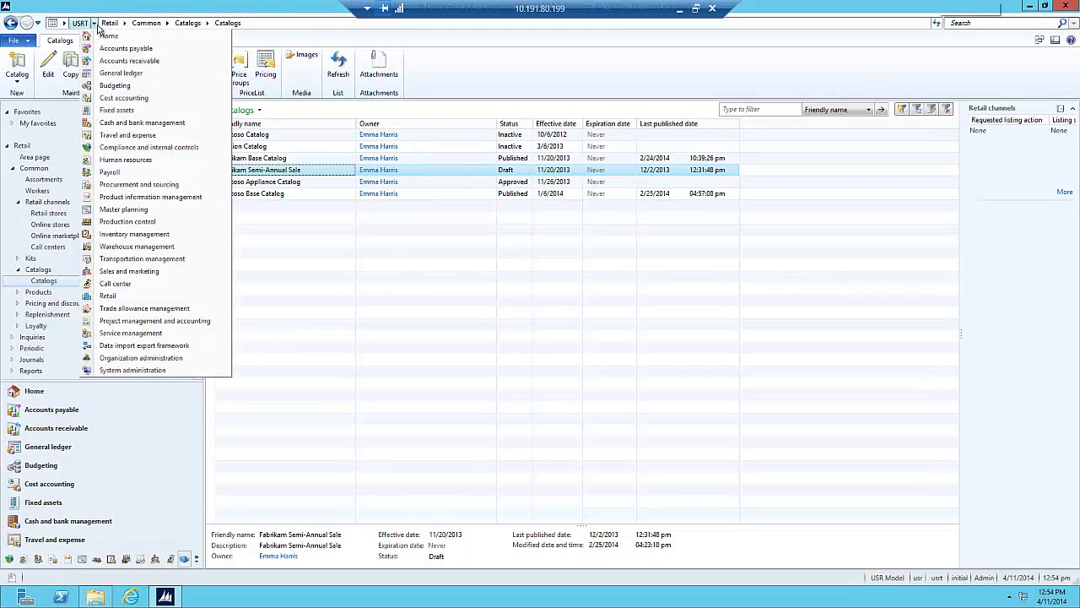
{"action": "left_click", "coordinate": [156, 270]}
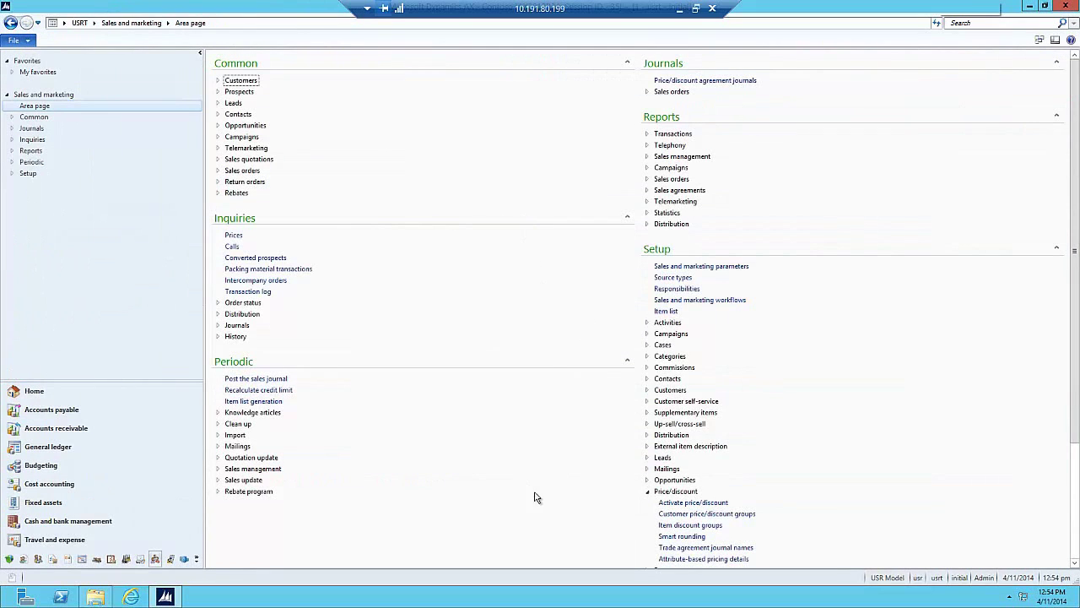
{"action": "left_click", "coordinate": [719, 547]}
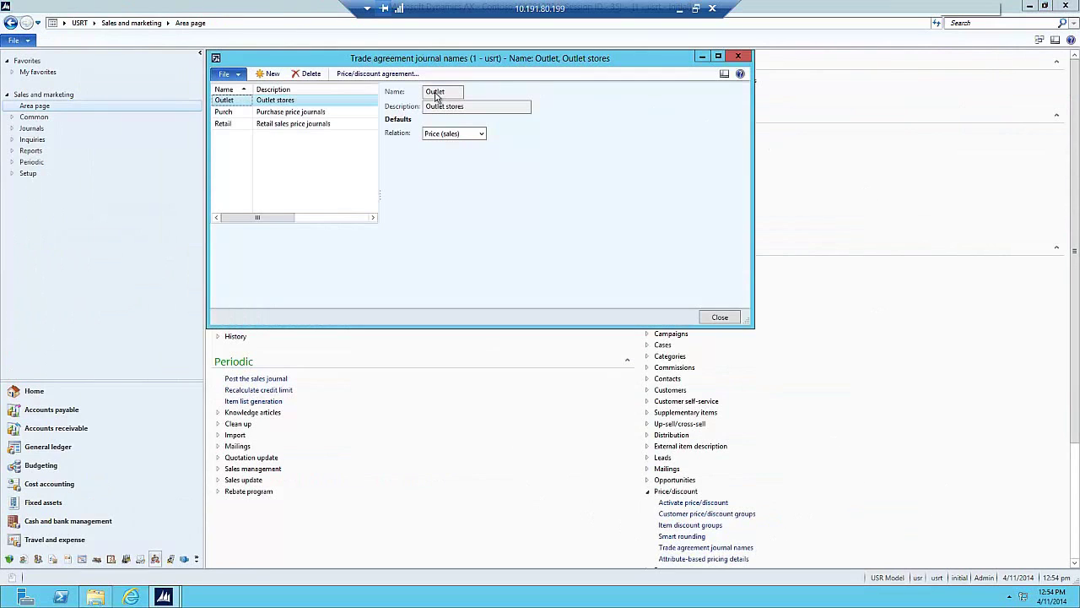
{"action": "left_click", "coordinate": [234, 127]}
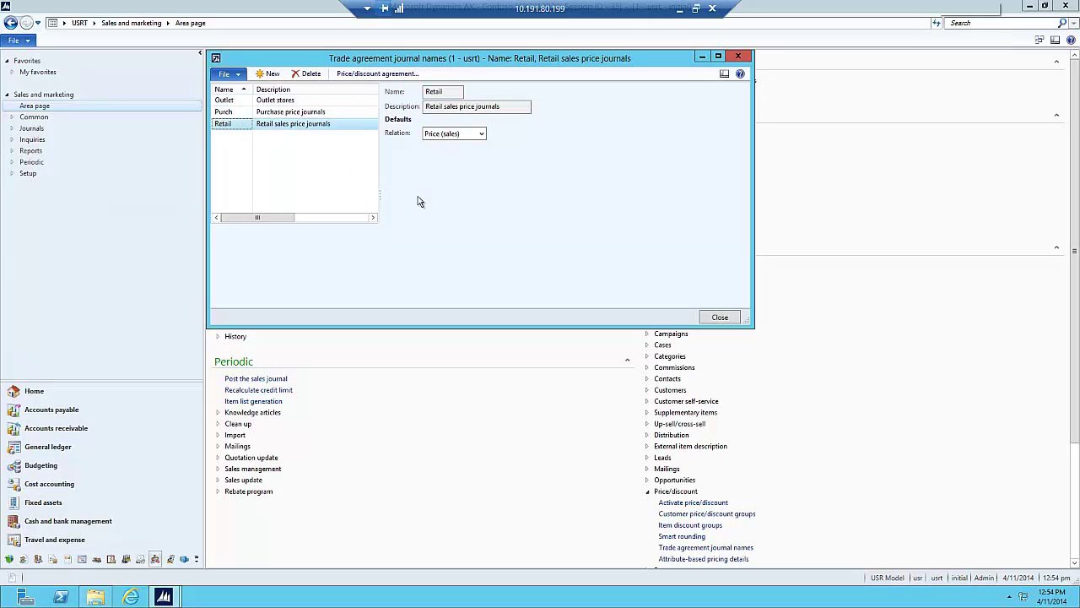
{"action": "left_click", "coordinate": [481, 134]}
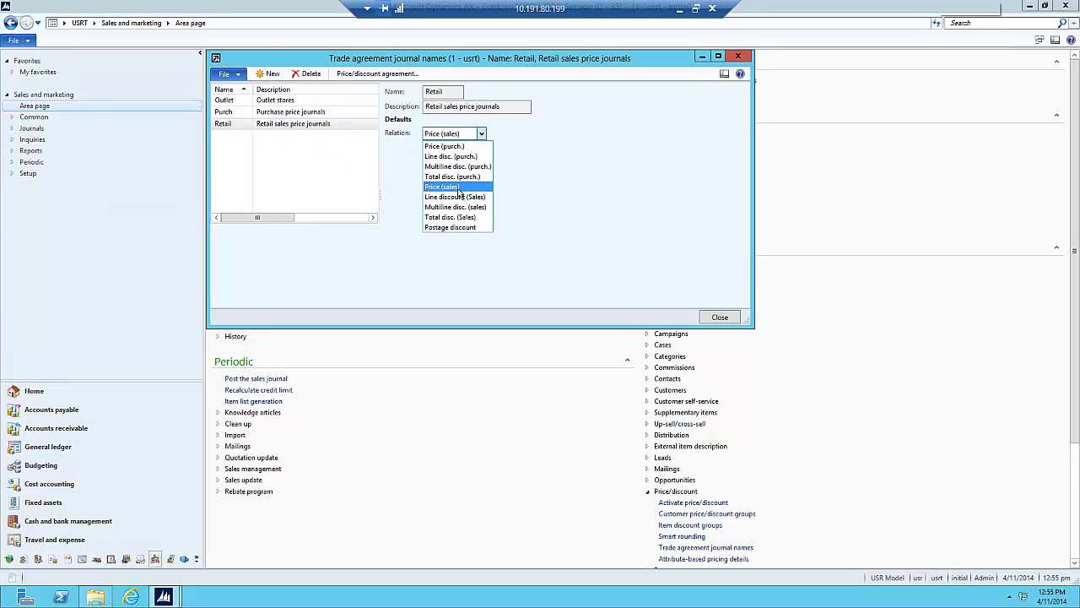
{"action": "left_click", "coordinate": [664, 190]}
{"action": "left_click", "coordinate": [720, 317]}
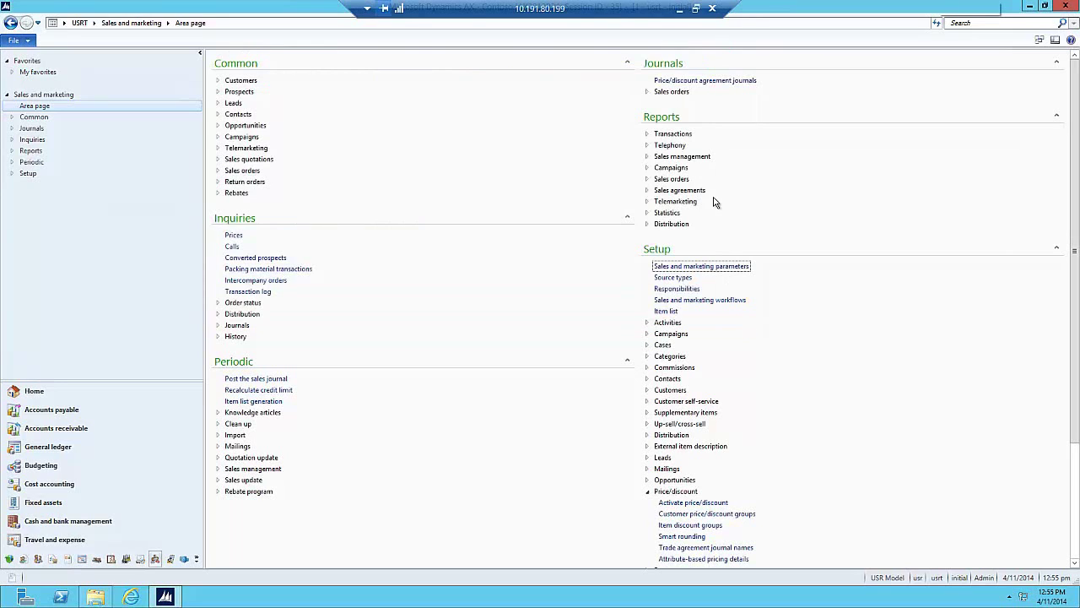
Create a new category price rule in the Retail module with the account code Group
{"action": "left_click", "coordinate": [94, 23]}
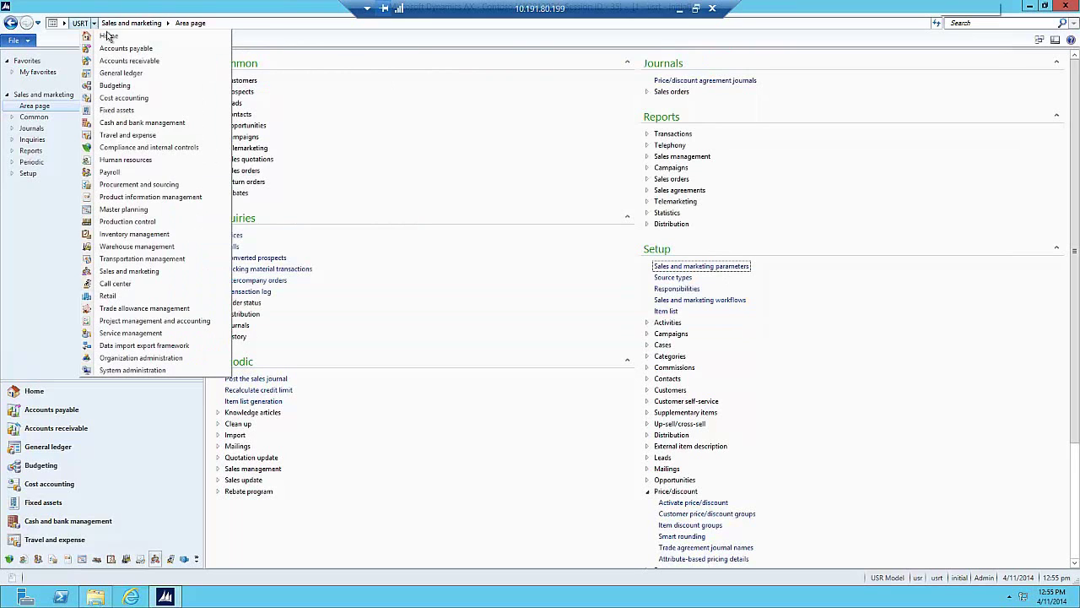
{"action": "left_click", "coordinate": [110, 295]}
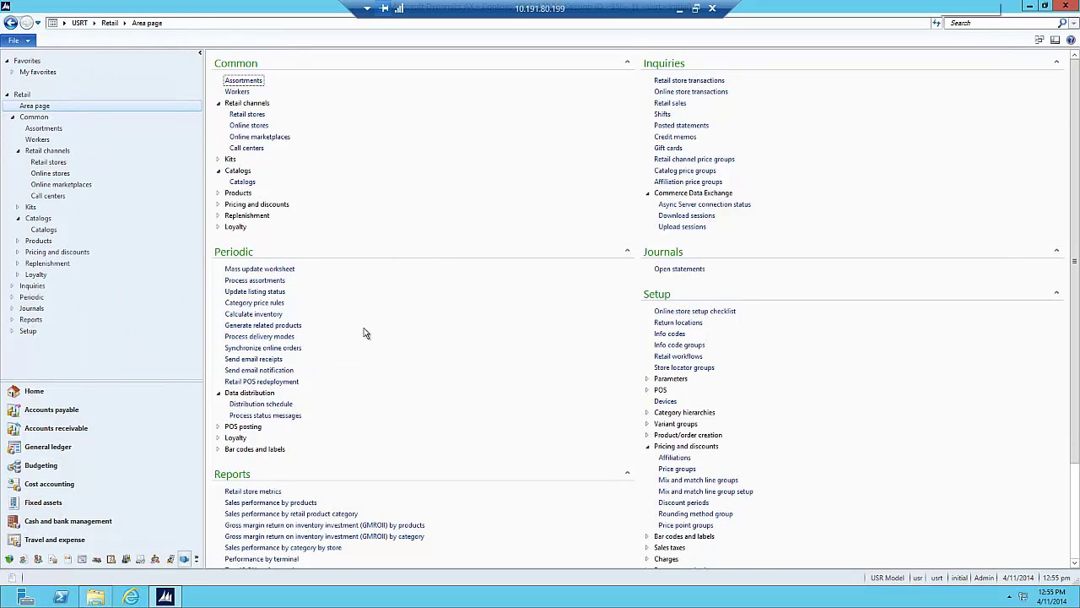
{"action": "left_click", "coordinate": [251, 303]}
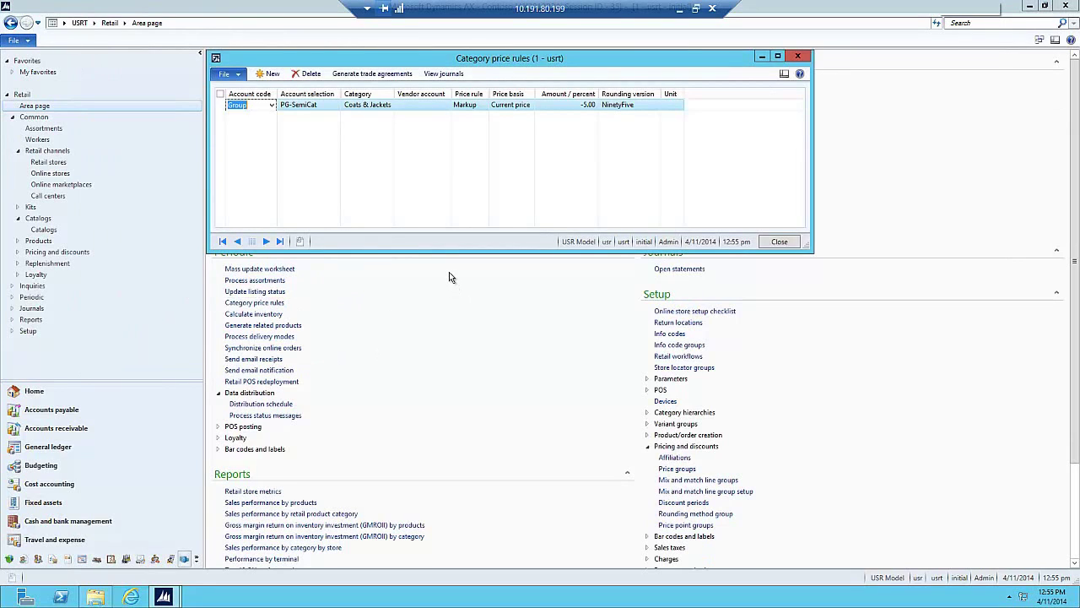
{"action": "left_click", "coordinate": [270, 74]}
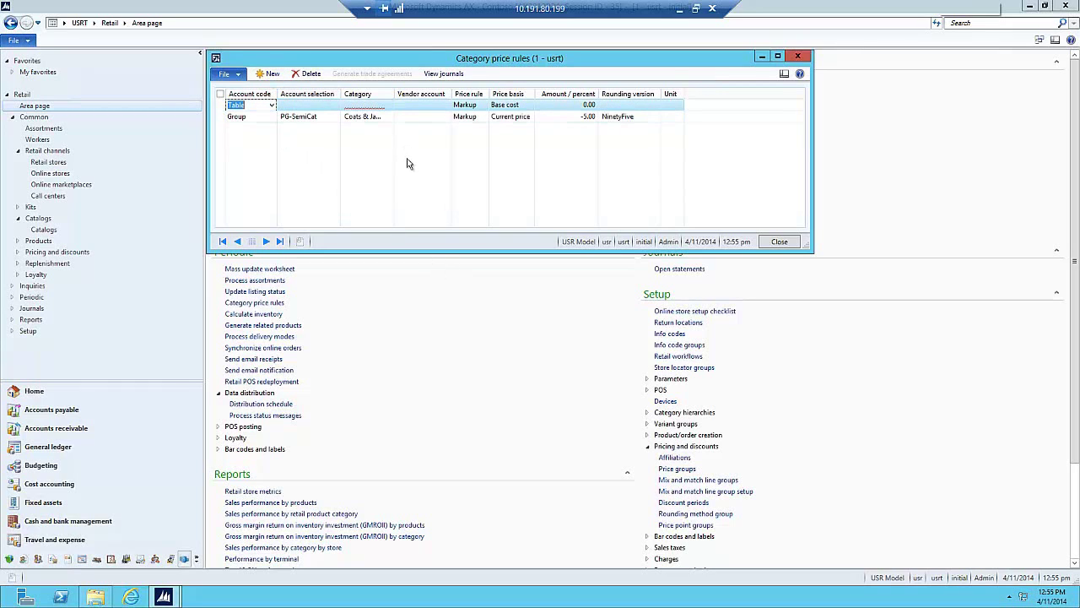
{"action": "left_click", "coordinate": [272, 105]}
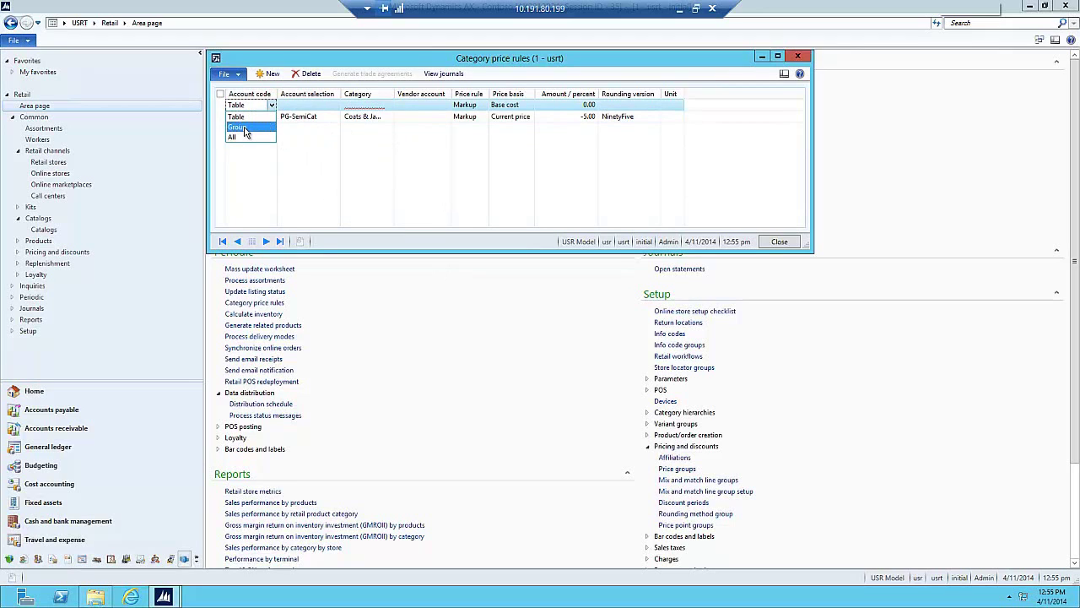
{"action": "left_click", "coordinate": [244, 129]}
Set the new price rule's account selection to the RP-Houston price group
{"action": "left_click", "coordinate": [307, 106]}
{"action": "left_click", "coordinate": [335, 104]}
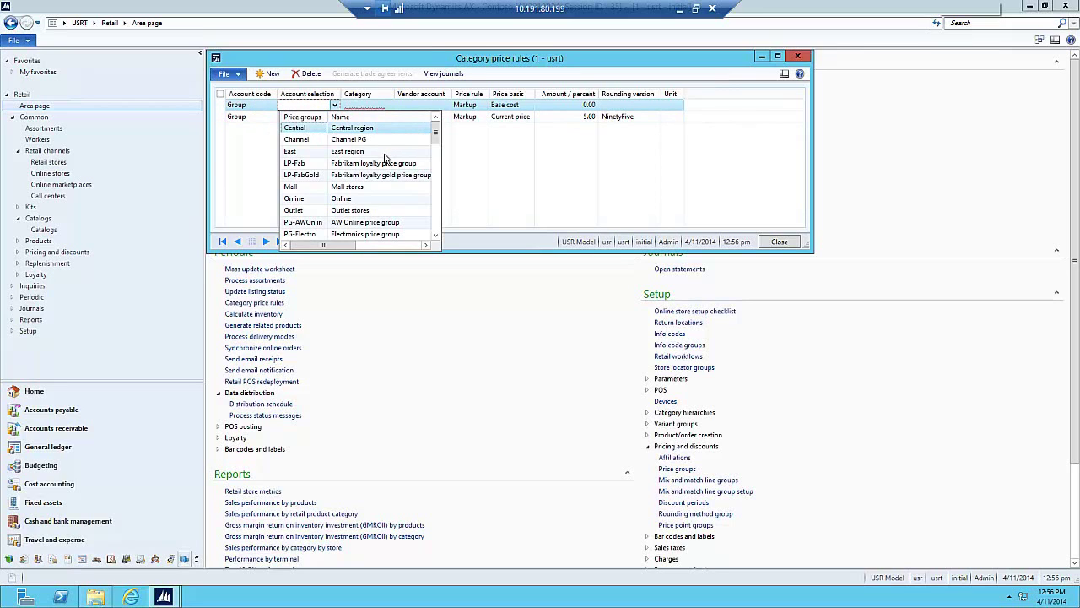
{"action": "scroll", "coordinate": [386, 160], "scroll_direction": "down", "scroll_amount": 2}
{"action": "scroll", "coordinate": [393, 178], "scroll_direction": "down", "scroll_amount": 1}
{"action": "scroll", "coordinate": [388, 218], "scroll_direction": "down", "scroll_amount": 1}
{"action": "scroll", "coordinate": [386, 218], "scroll_direction": "down", "scroll_amount": 5}
{"action": "scroll", "coordinate": [385, 216], "scroll_direction": "down", "scroll_amount": 2}
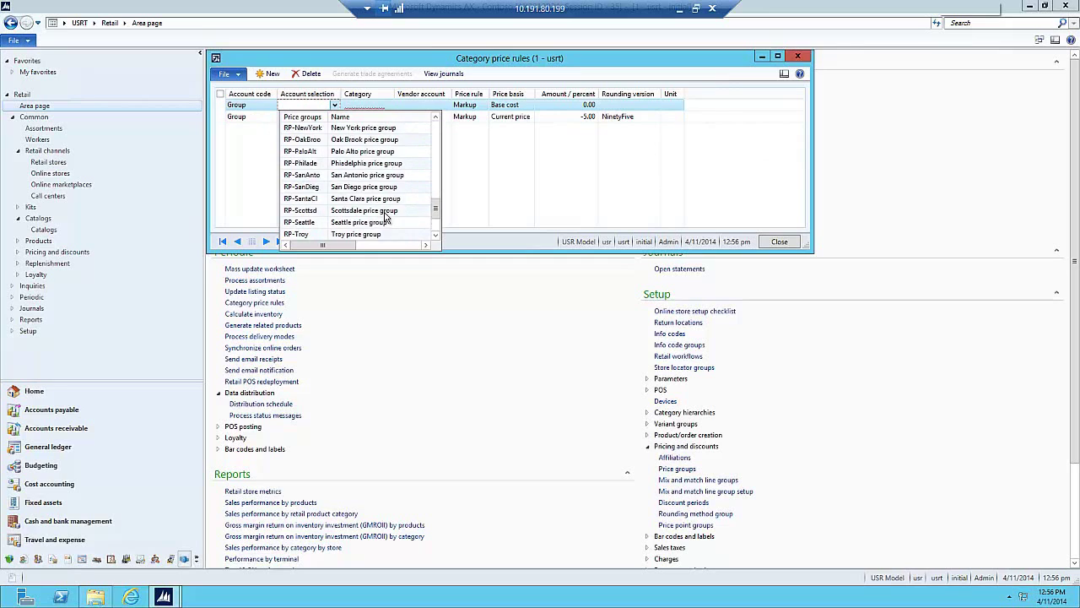
{"action": "left_click", "coordinate": [436, 119]}
{"action": "left_click", "coordinate": [436, 119]}
{"action": "left_click", "coordinate": [437, 119]}
{"action": "left_click", "coordinate": [437, 119]}
{"action": "left_click", "coordinate": [436, 119]}
{"action": "left_click", "coordinate": [436, 119]}
{"action": "left_click", "coordinate": [436, 119]}
{"action": "left_click", "coordinate": [437, 119]}
{"action": "left_click", "coordinate": [437, 119]}
{"action": "left_click", "coordinate": [312, 151]}
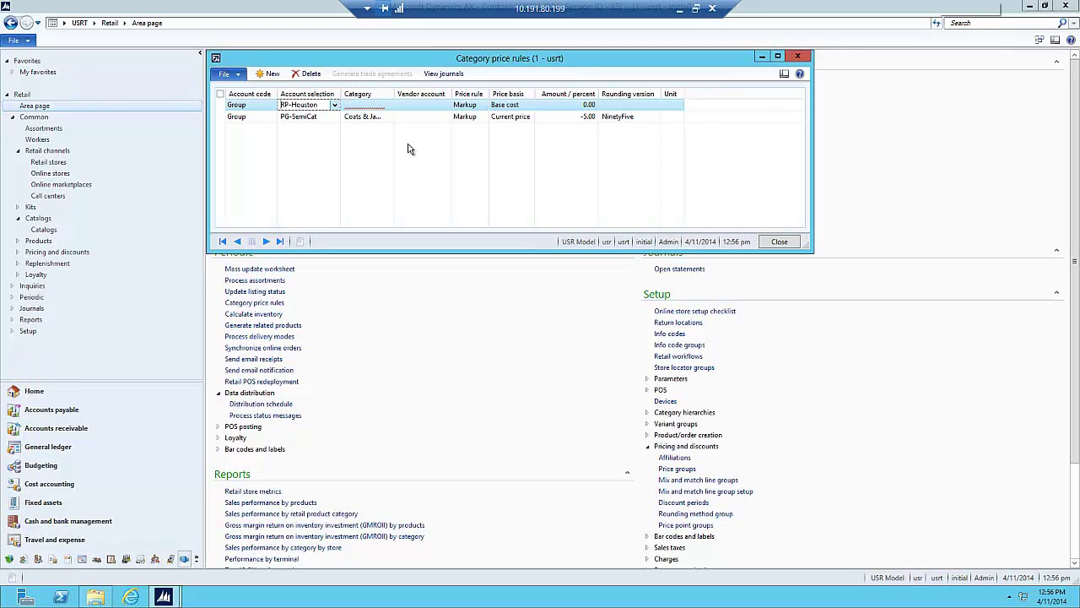
Set the rule's category to Skateboards, found under Action Sports > Skateboarding in the Retail Product Category hierarchy
{"action": "left_click", "coordinate": [378, 106]}
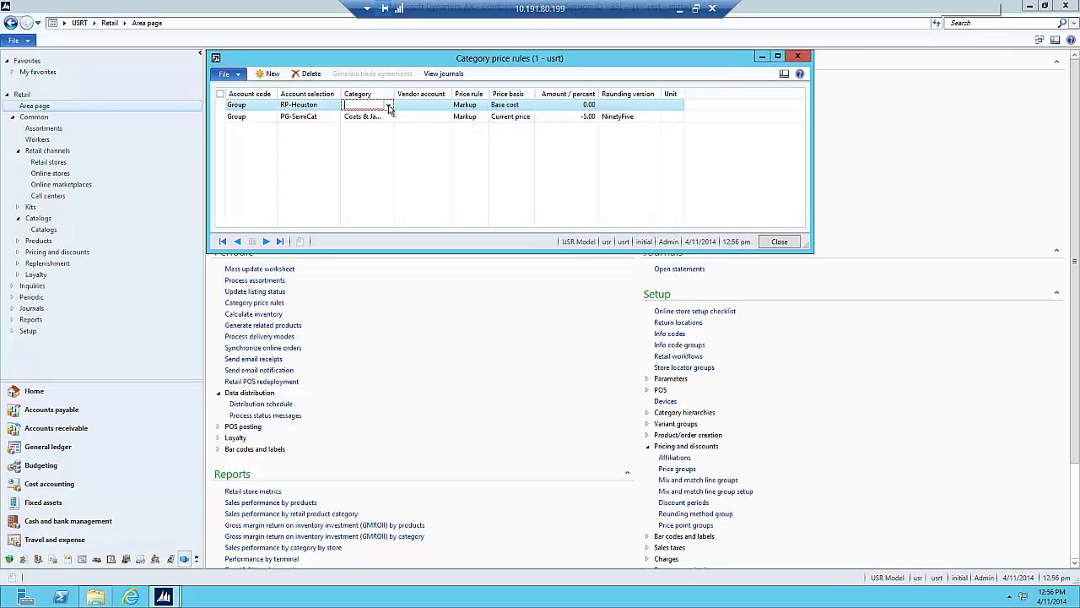
{"action": "left_click", "coordinate": [388, 105]}
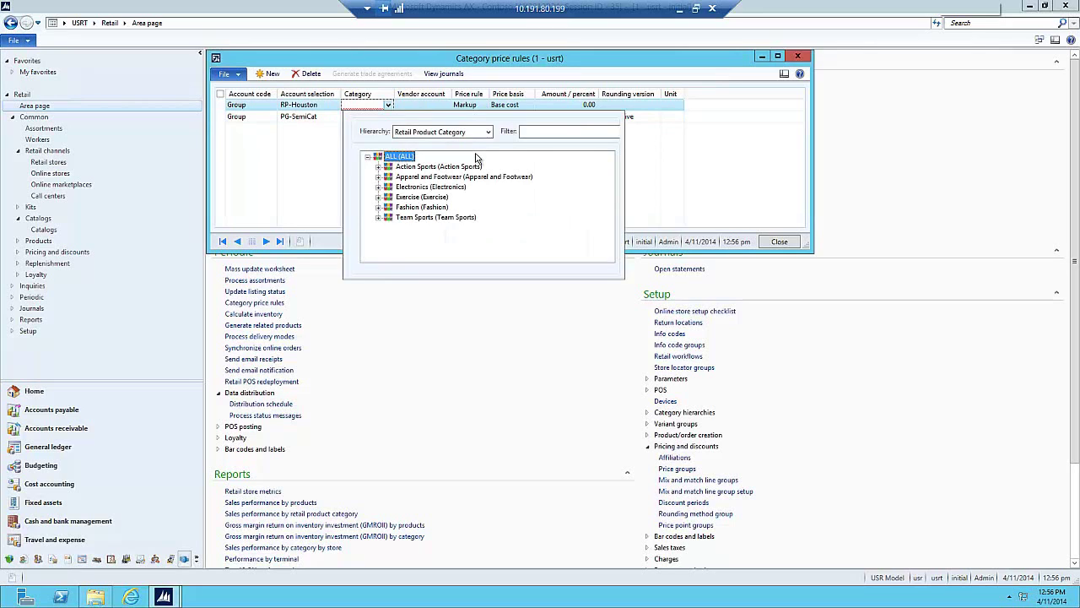
{"action": "left_click", "coordinate": [378, 167]}
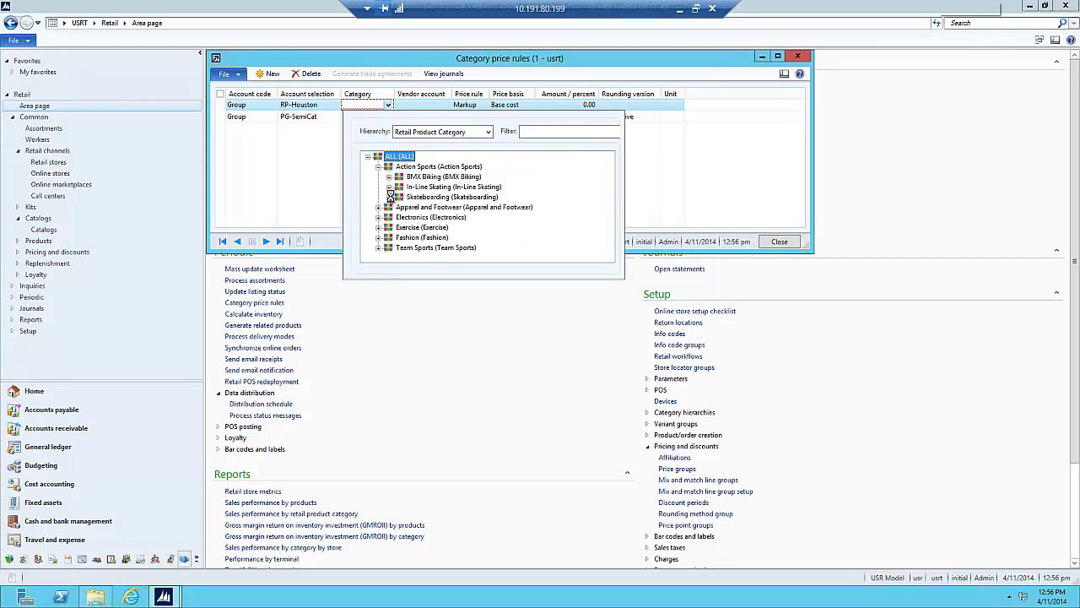
{"action": "left_click", "coordinate": [389, 198]}
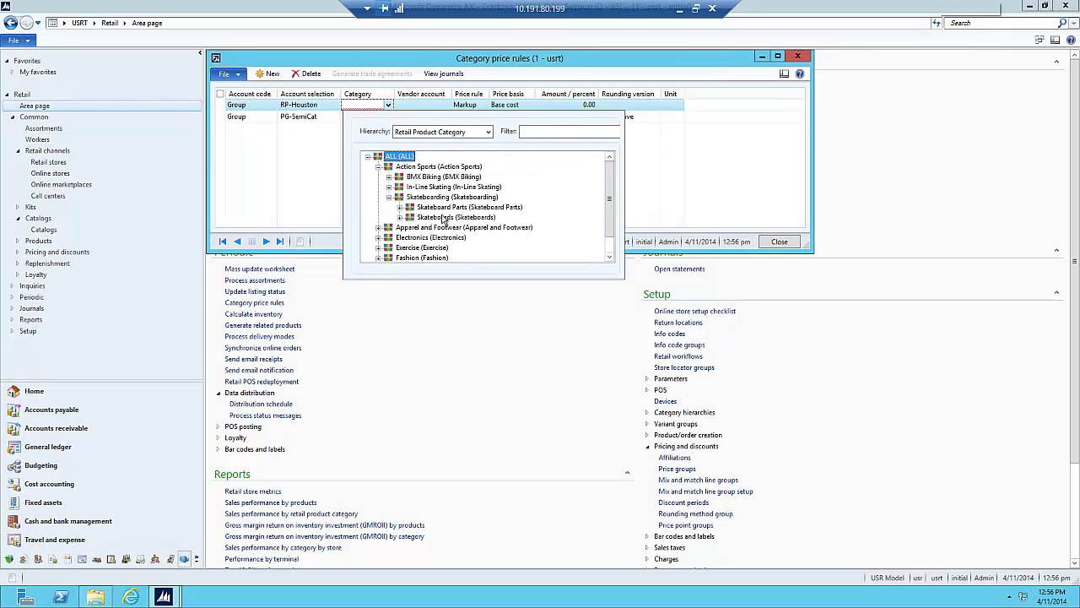
{"action": "double_click", "coordinate": [445, 218]}
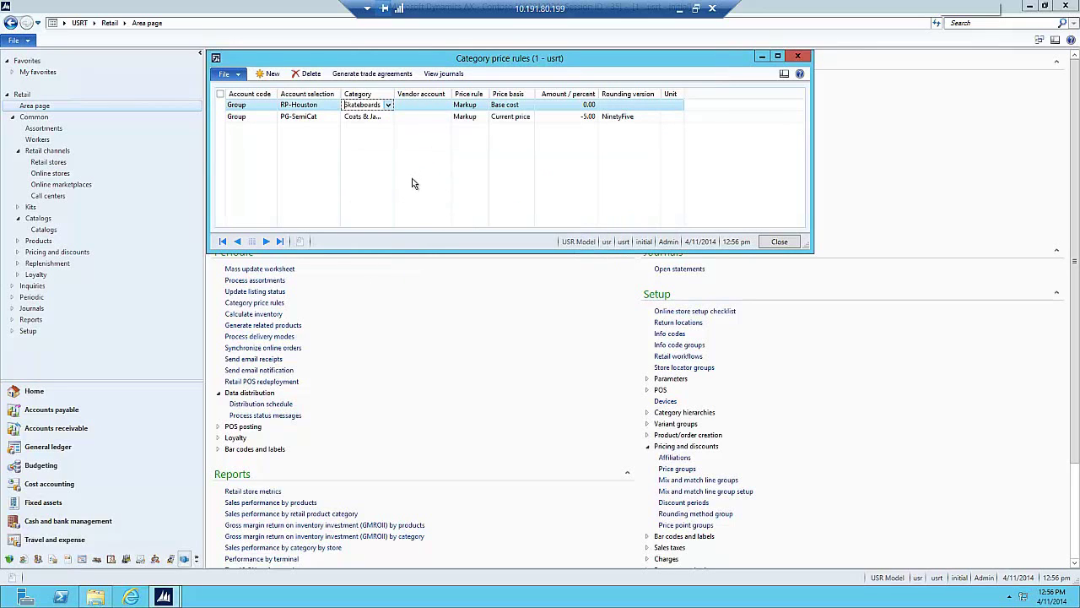
Leave the vendor account blank and choose Markup as the price rule with Base cost as the price basis
{"action": "left_click", "coordinate": [426, 105]}
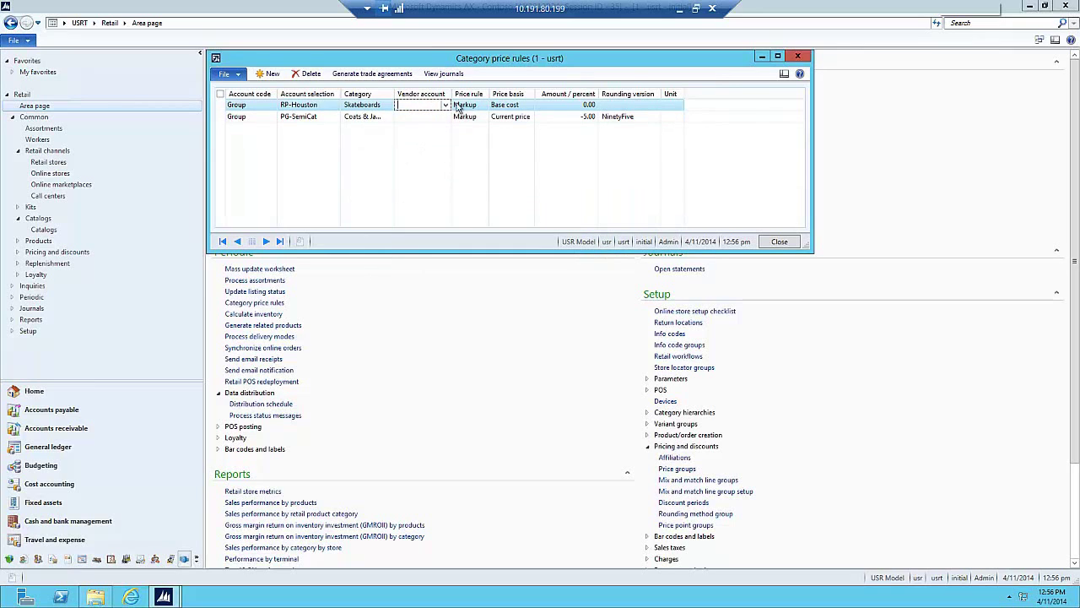
{"action": "left_click", "coordinate": [478, 105]}
{"action": "left_click", "coordinate": [484, 104]}
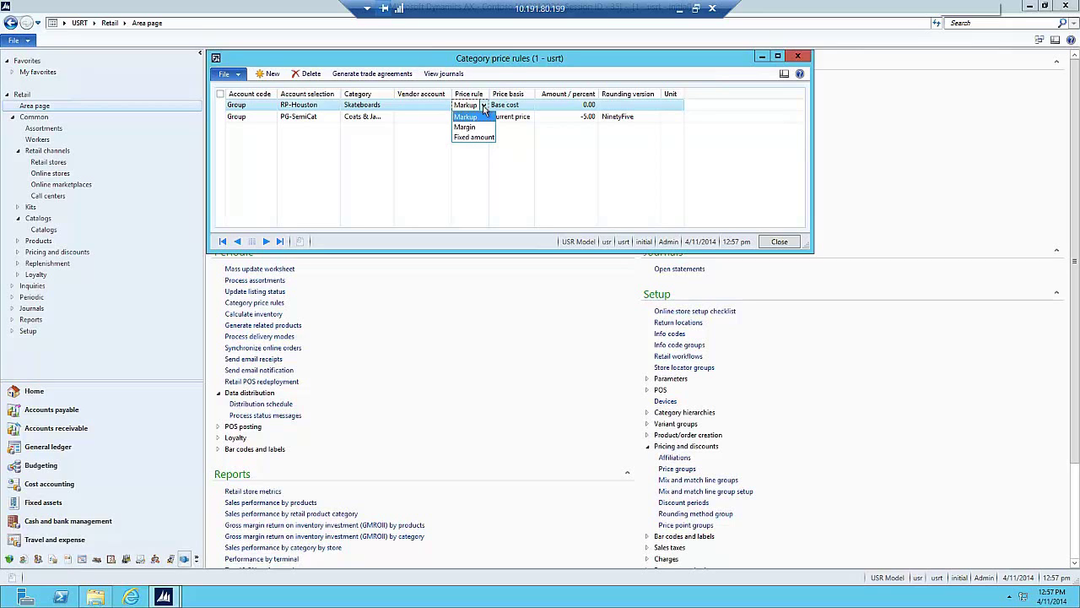
{"action": "left_click", "coordinate": [469, 117]}
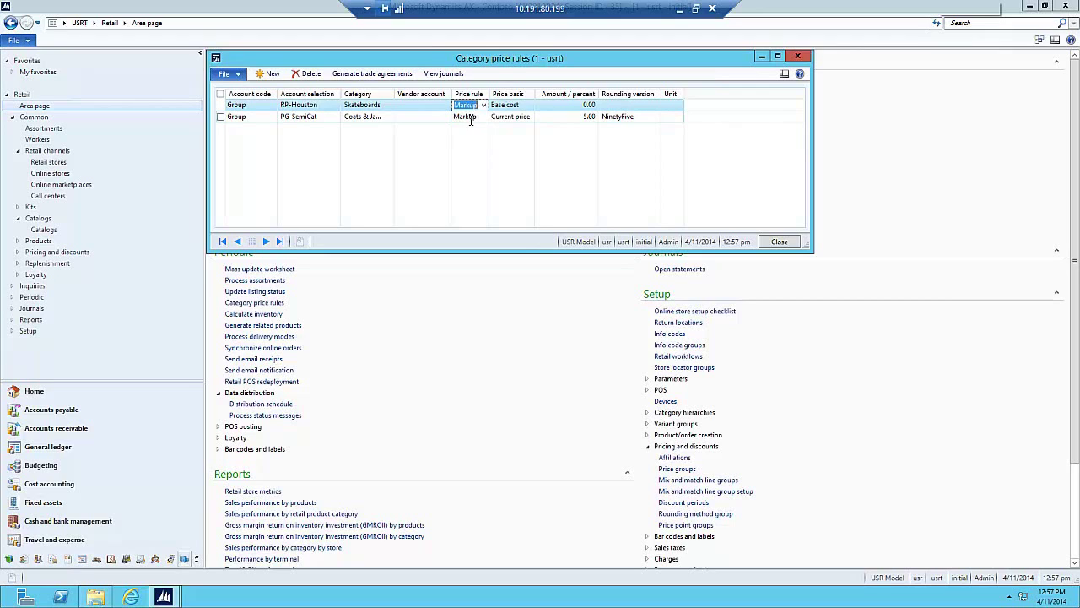
{"action": "left_click", "coordinate": [530, 105]}
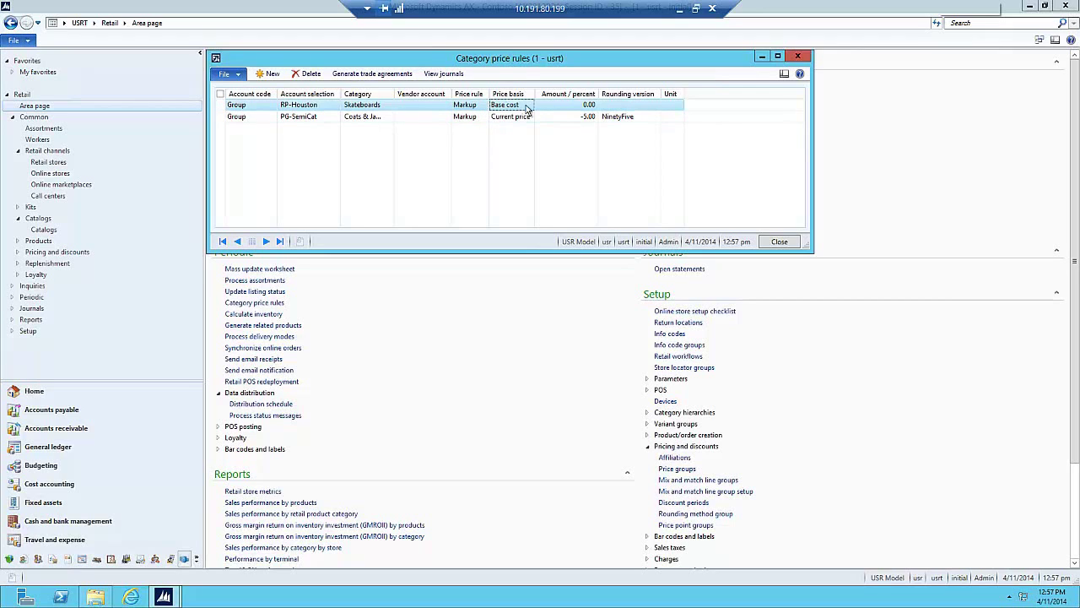
{"action": "left_click", "coordinate": [530, 105]}
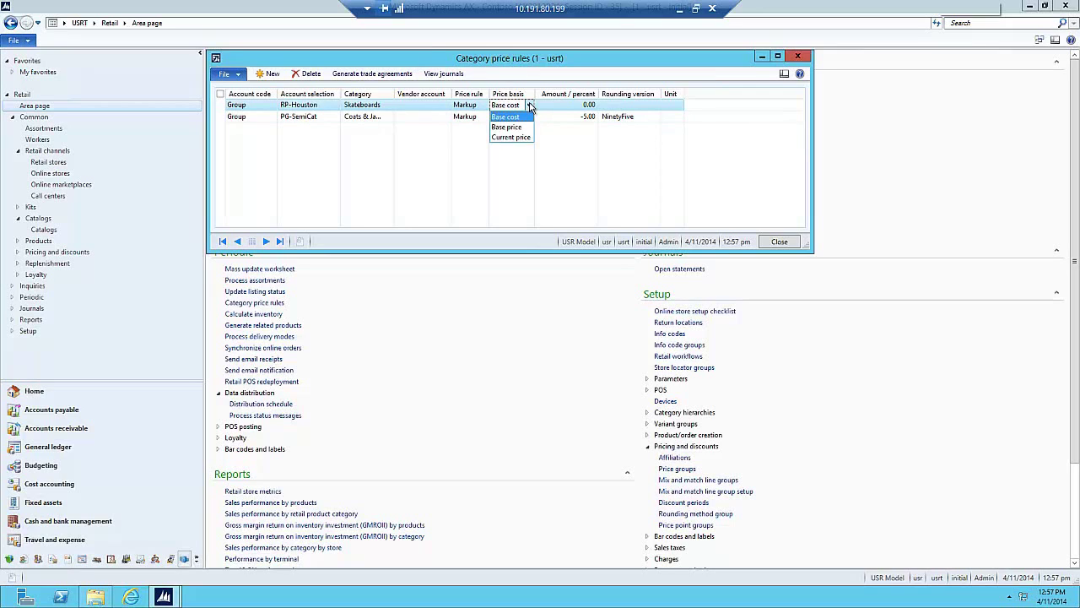
{"action": "left_click", "coordinate": [574, 106]}
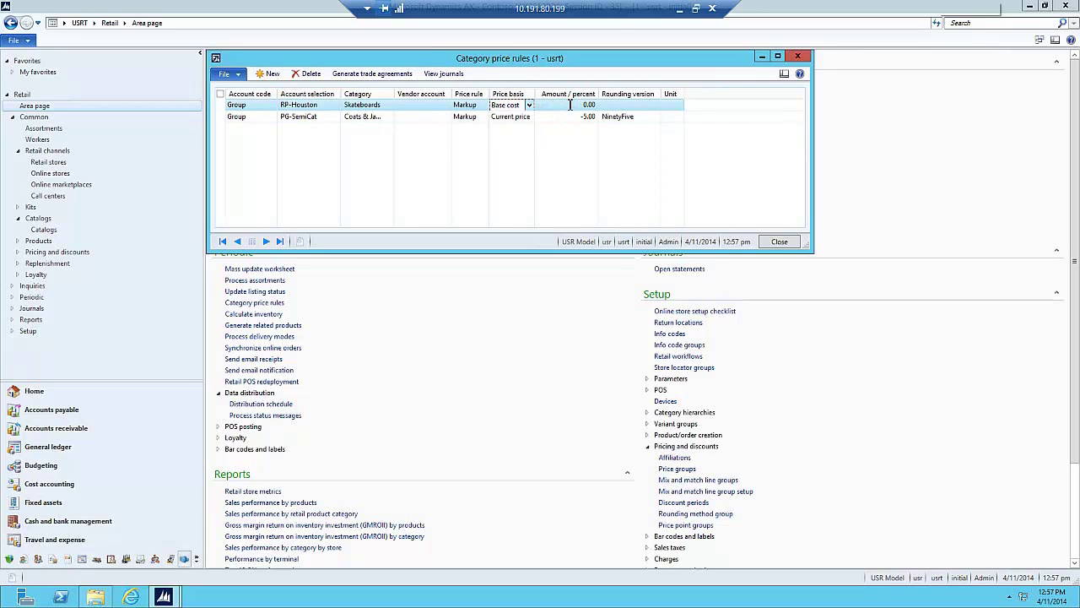
Set the RP-Houston rule's amount/percent to 10 and its rounding version to NinetyNine
{"action": "left_click", "coordinate": [572, 105]}
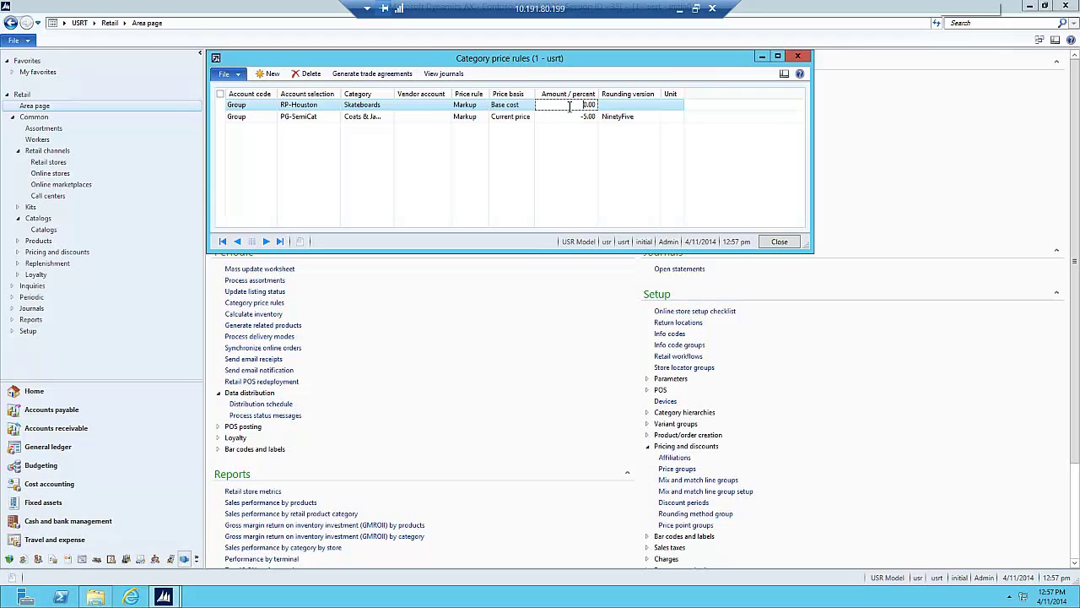
{"action": "left_click_drag", "start_coordinate": [580, 106], "coordinate": [613, 106]}
{"action": "type", "text": "10"}
{"action": "left_click", "coordinate": [643, 107]}
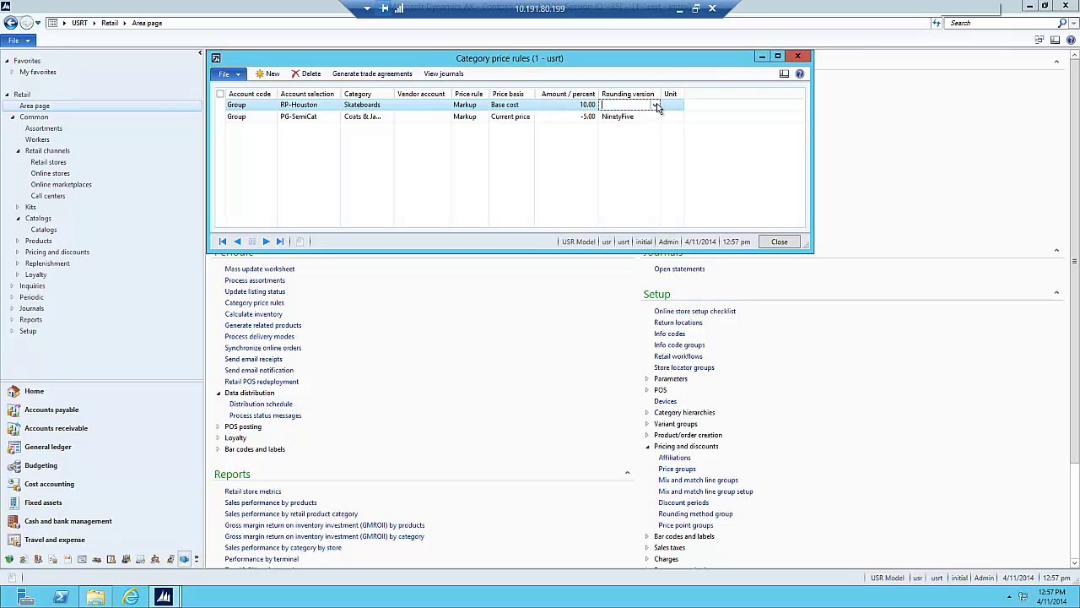
{"action": "left_click", "coordinate": [656, 106]}
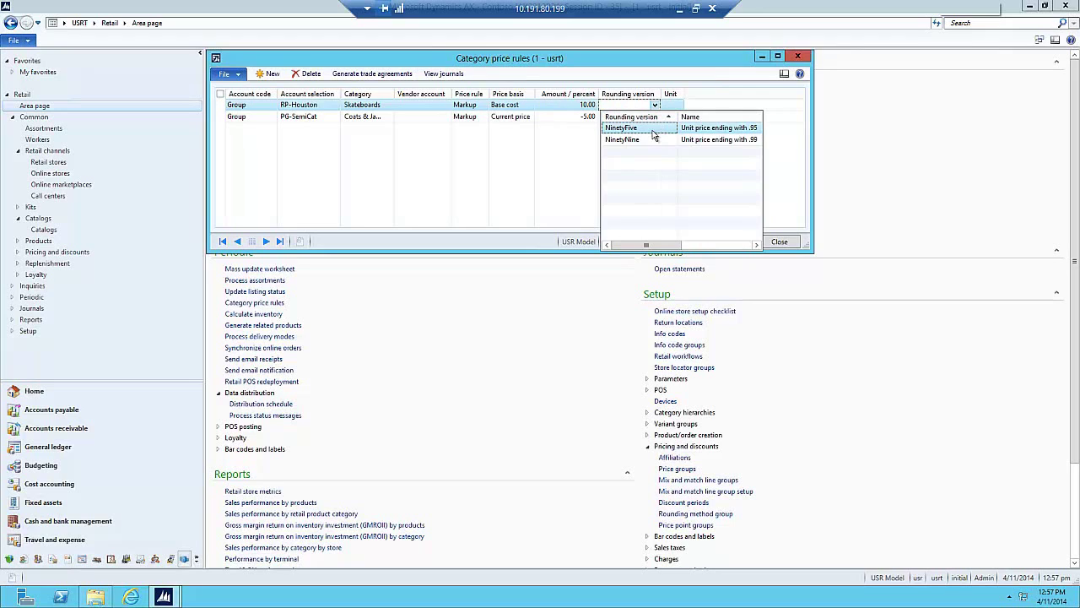
{"action": "left_click", "coordinate": [656, 140]}
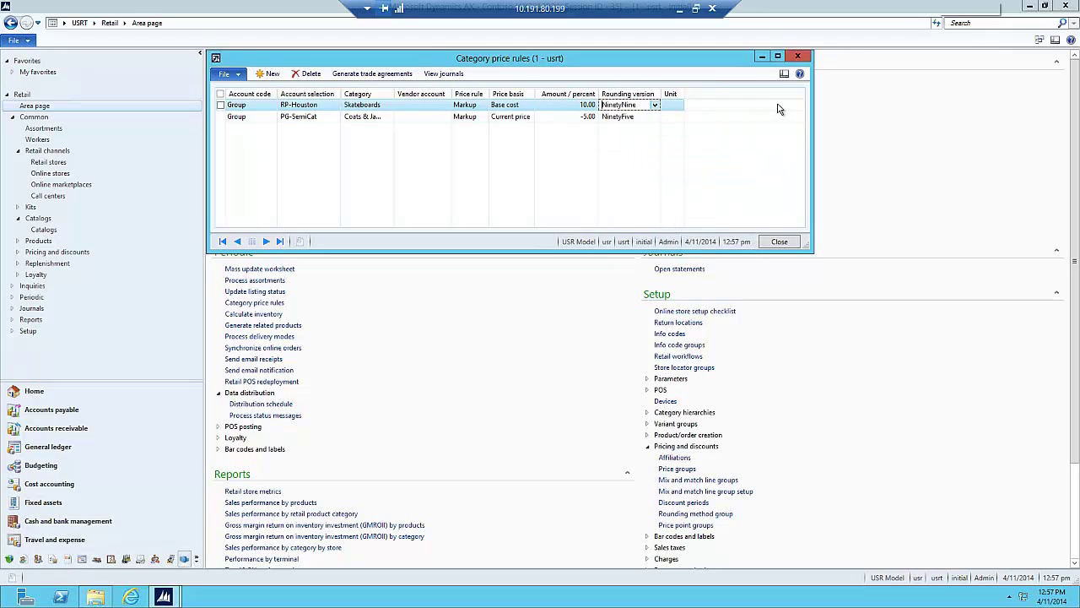
Review the units available for the RP-Houston price rule and leave its unit blank
{"action": "left_click", "coordinate": [675, 104]}
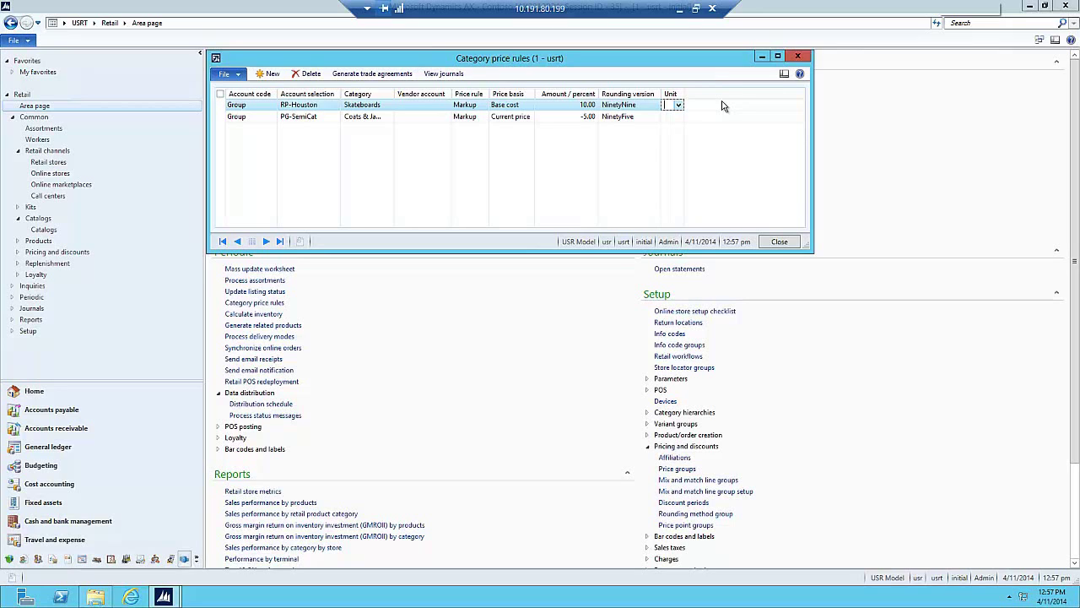
{"action": "left_click", "coordinate": [680, 106]}
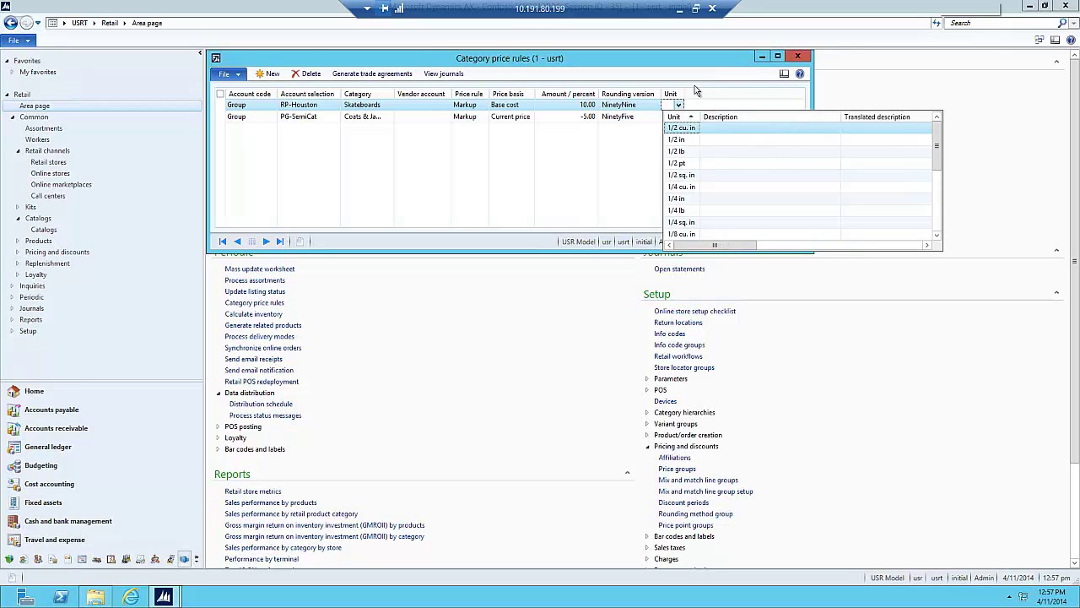
{"action": "left_click", "coordinate": [678, 103]}
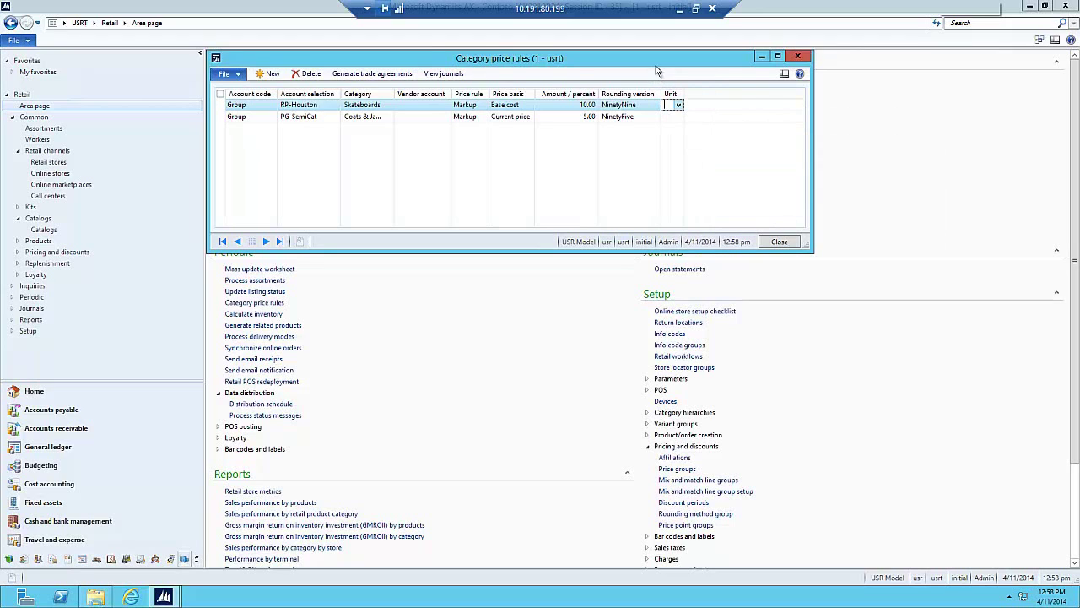
Generate trade agreements from the price rules for all items in USD from 4/11/2014, with Find next enabled and no batch job
{"action": "left_click", "coordinate": [376, 76]}
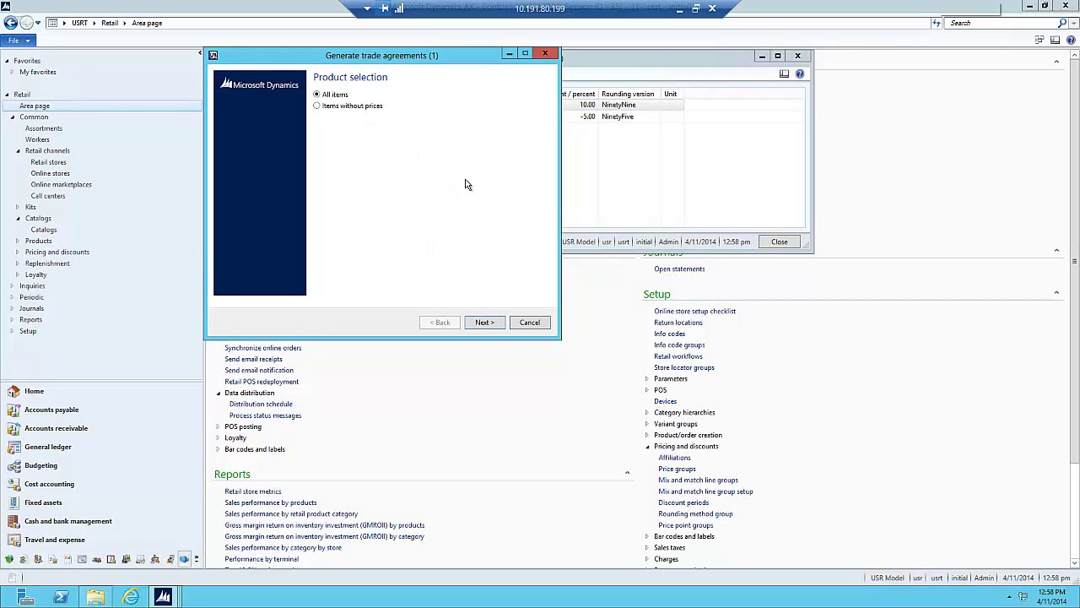
{"action": "left_click", "coordinate": [487, 321]}
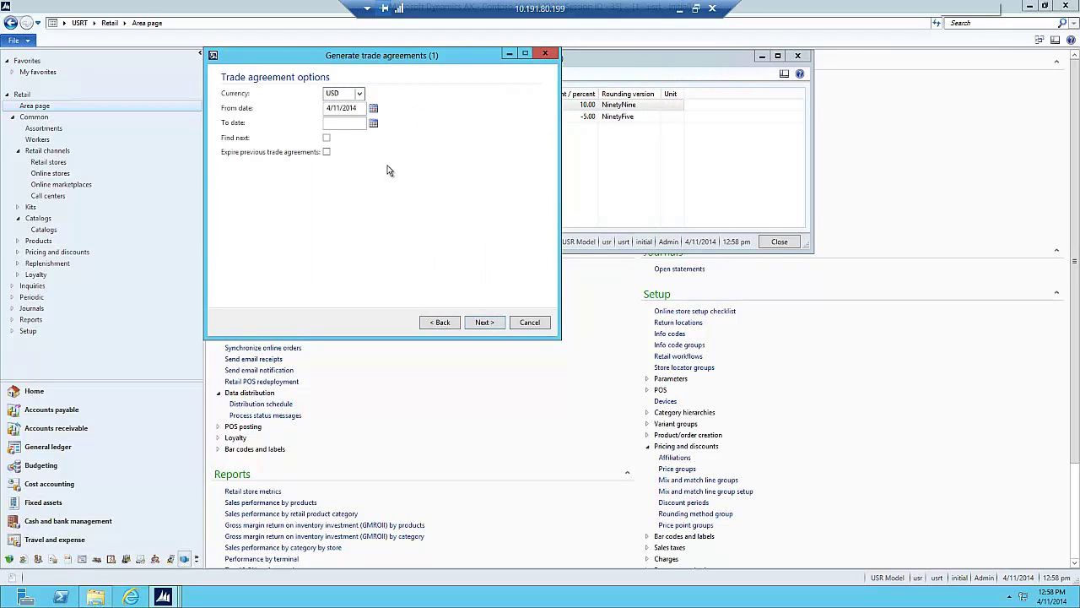
{"action": "left_click", "coordinate": [328, 139]}
{"action": "left_click", "coordinate": [485, 322]}
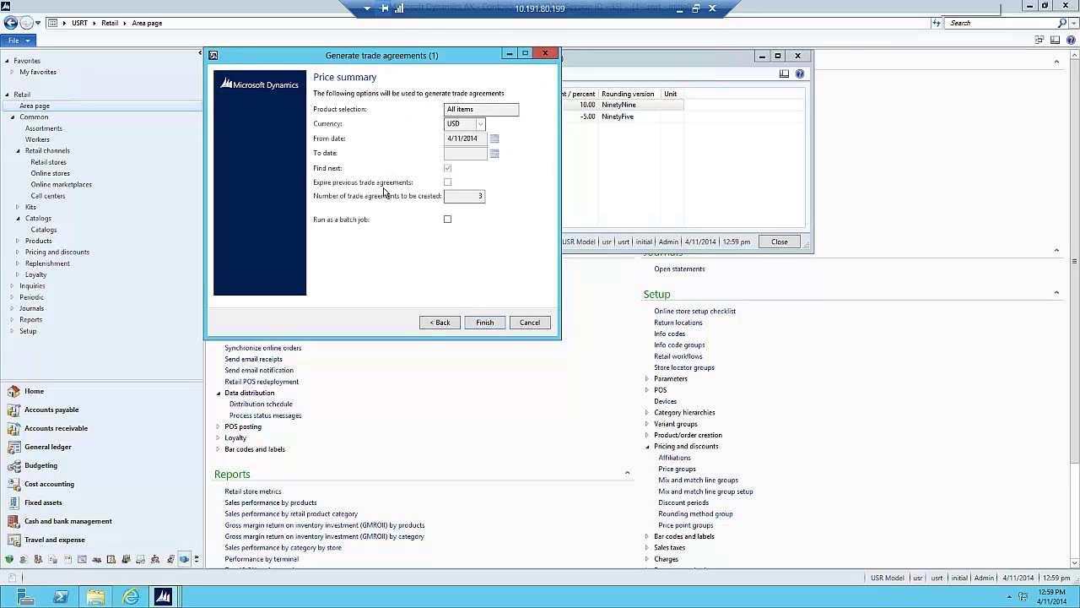
{"action": "left_click", "coordinate": [470, 198]}
{"action": "left_click_drag", "start_coordinate": [470, 197], "coordinate": [494, 199]}
{"action": "left_click", "coordinate": [485, 322]}
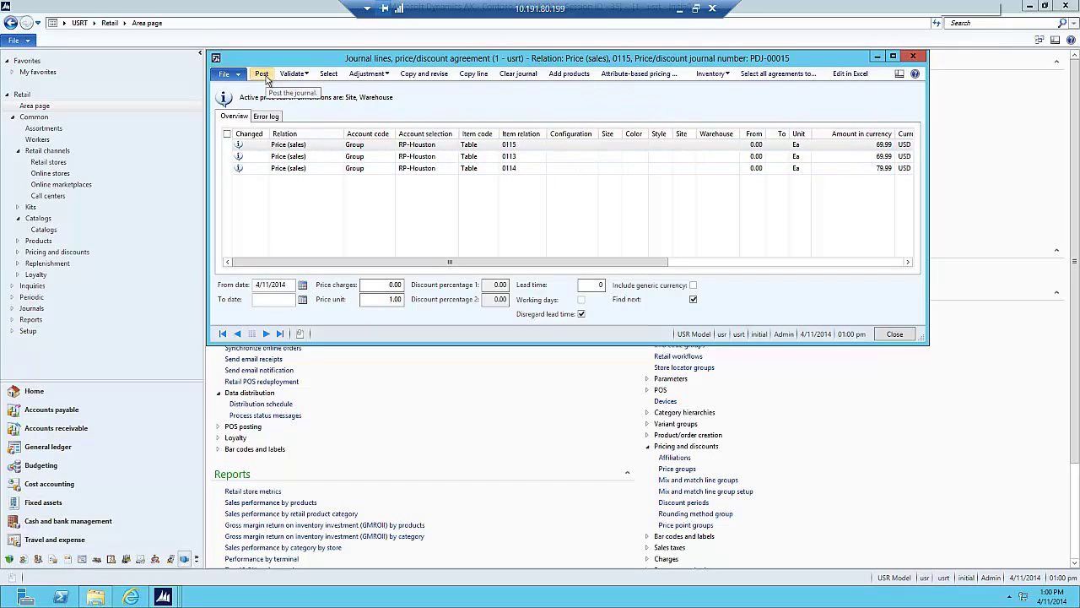
Post the generated price/discount journal without batch processing and close the category price rules
{"action": "left_click", "coordinate": [264, 75]}
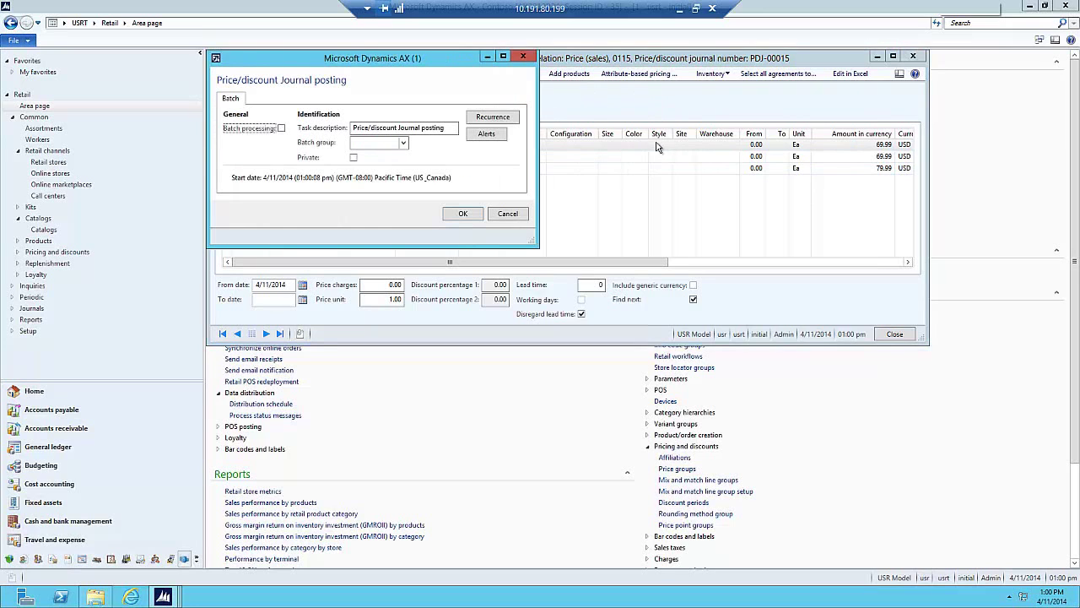
{"action": "left_click", "coordinate": [467, 215]}
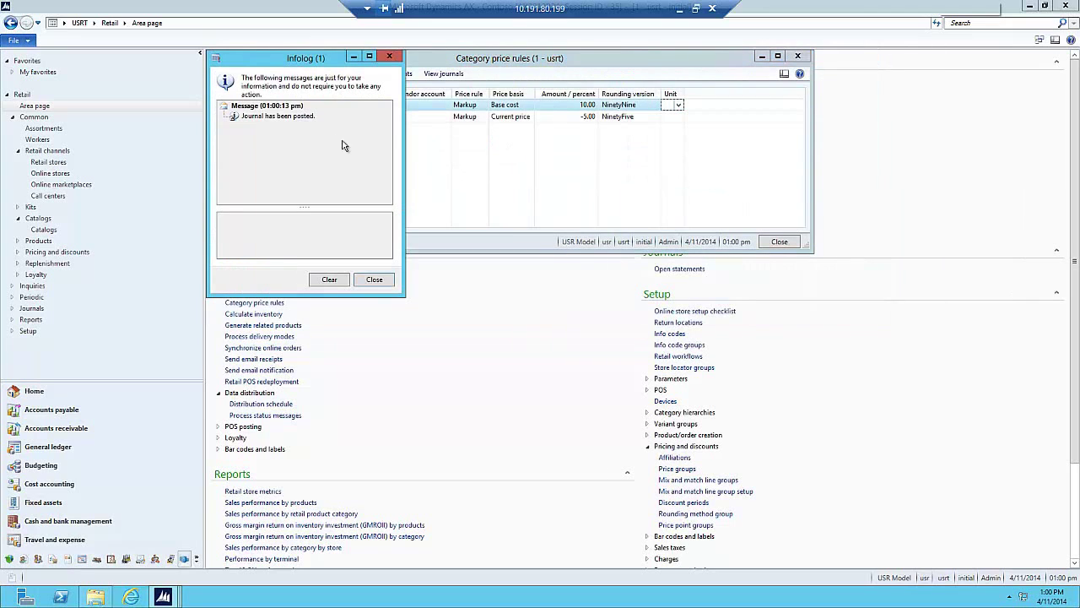
{"action": "left_click", "coordinate": [374, 280]}
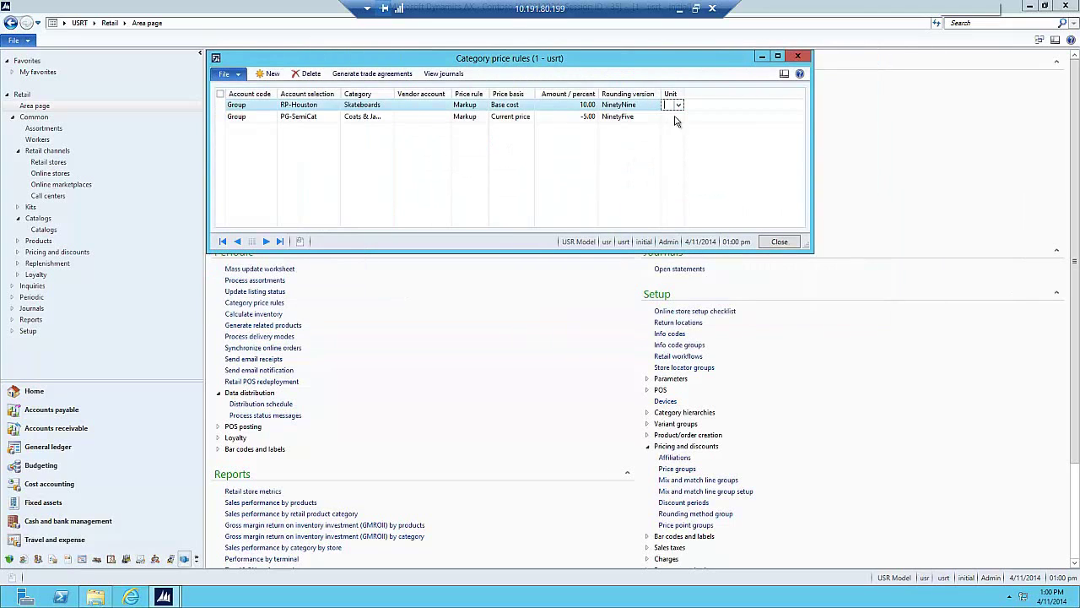
{"action": "left_click", "coordinate": [800, 58]}
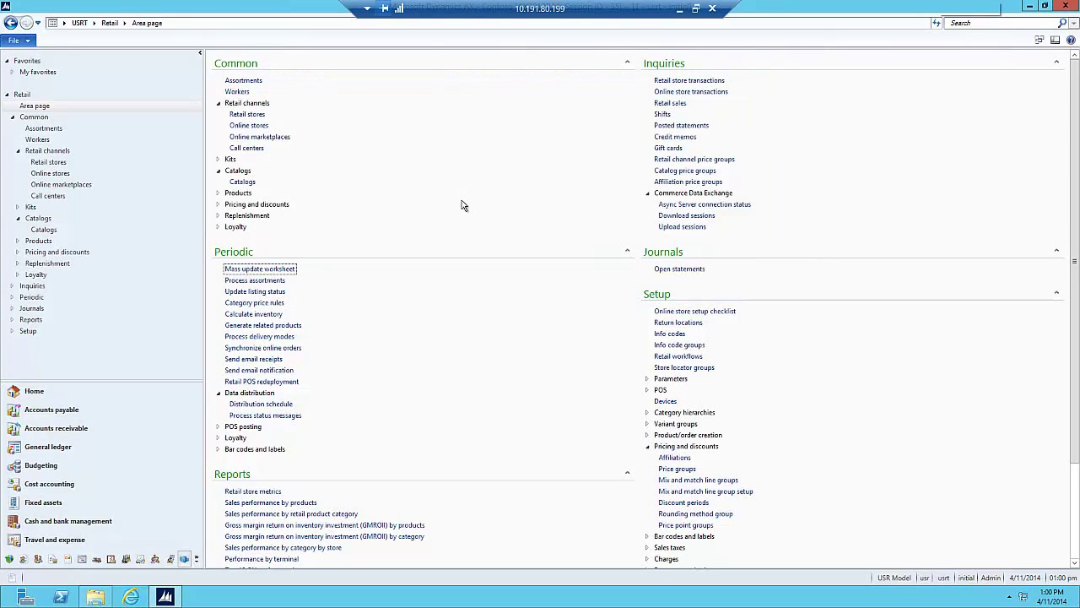
Create a new price/discount agreement journal in Sales and marketing using the journal name Retail
{"action": "left_click", "coordinate": [94, 23]}
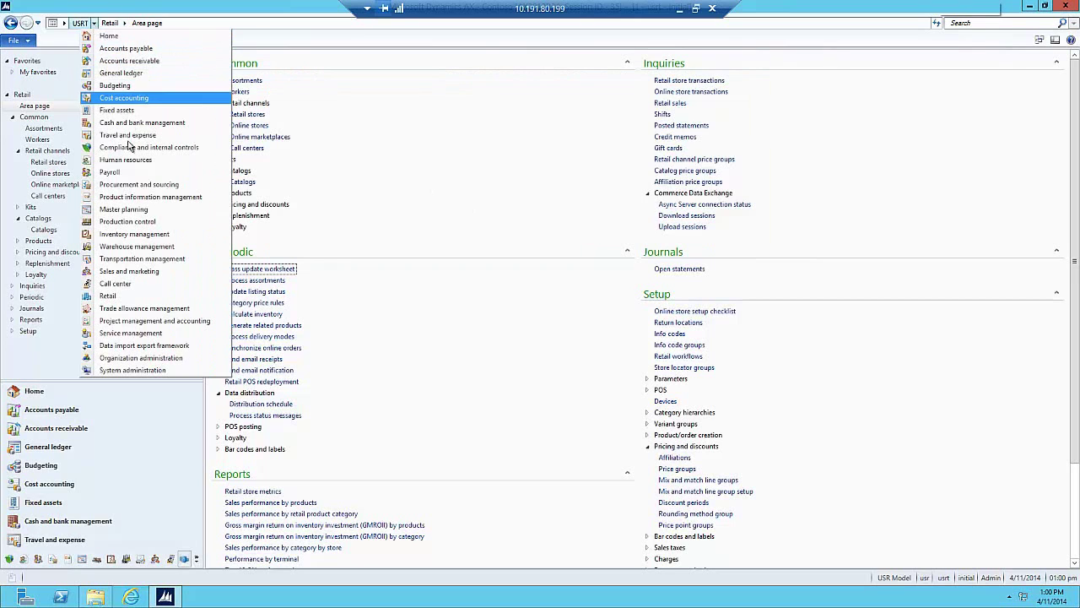
{"action": "left_click", "coordinate": [140, 270]}
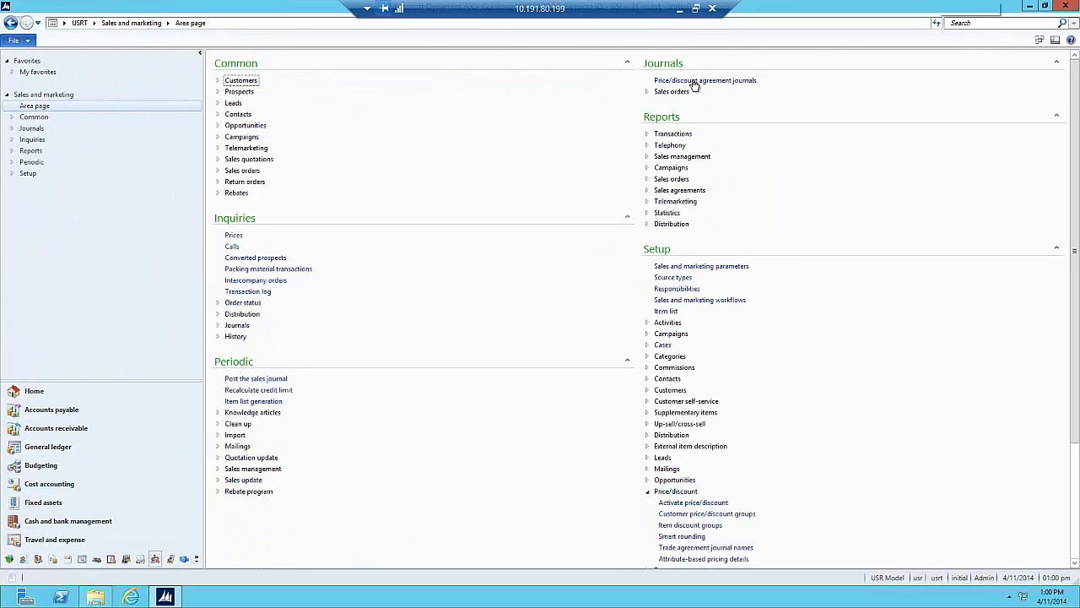
{"action": "left_click", "coordinate": [711, 80]}
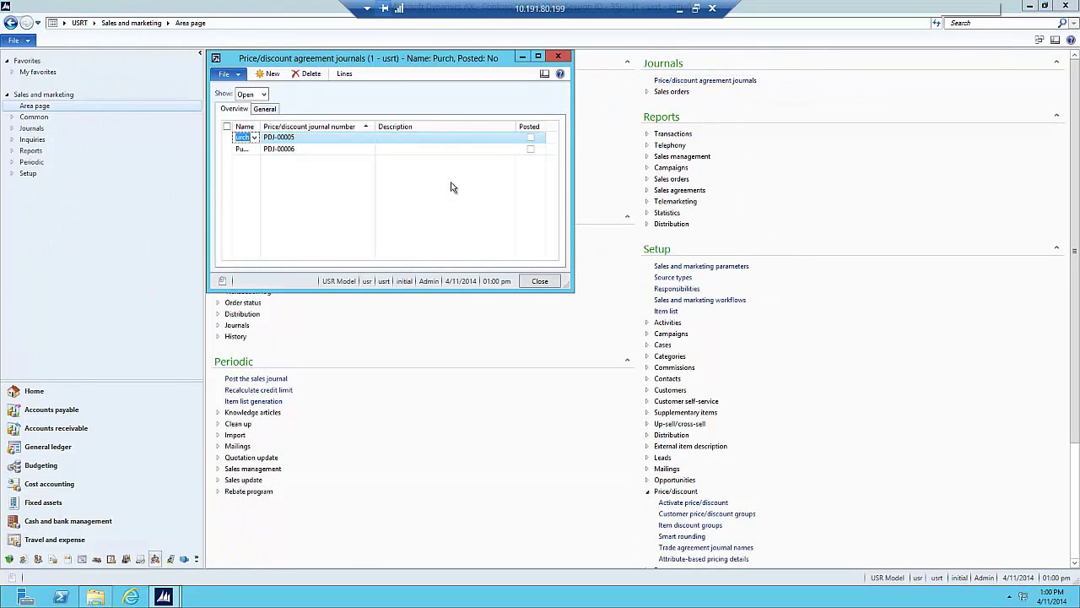
{"action": "key", "text": "ctrl+n"}
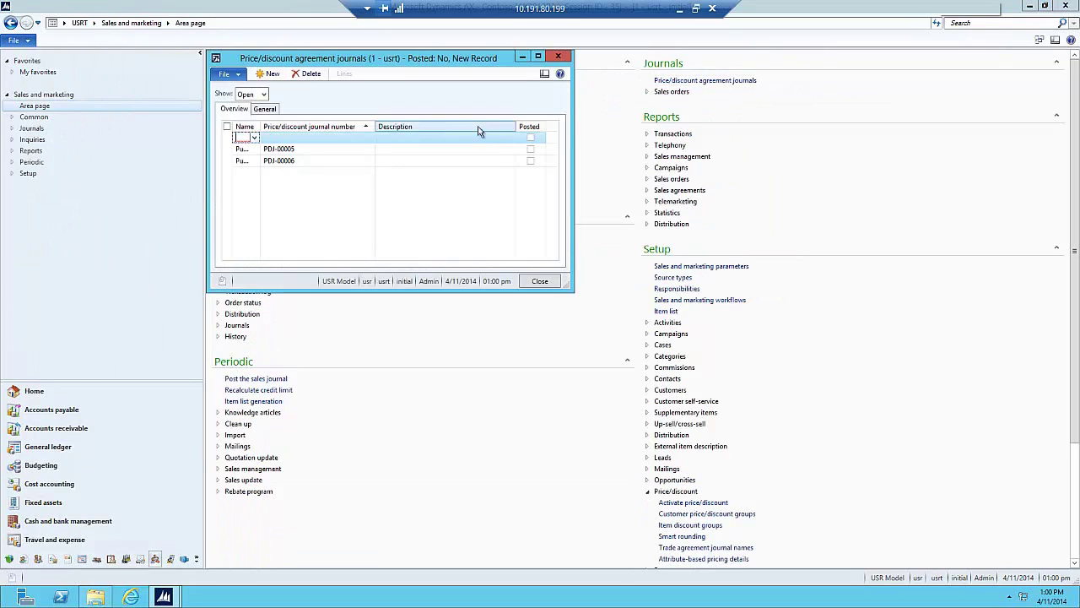
{"action": "left_click", "coordinate": [254, 137]}
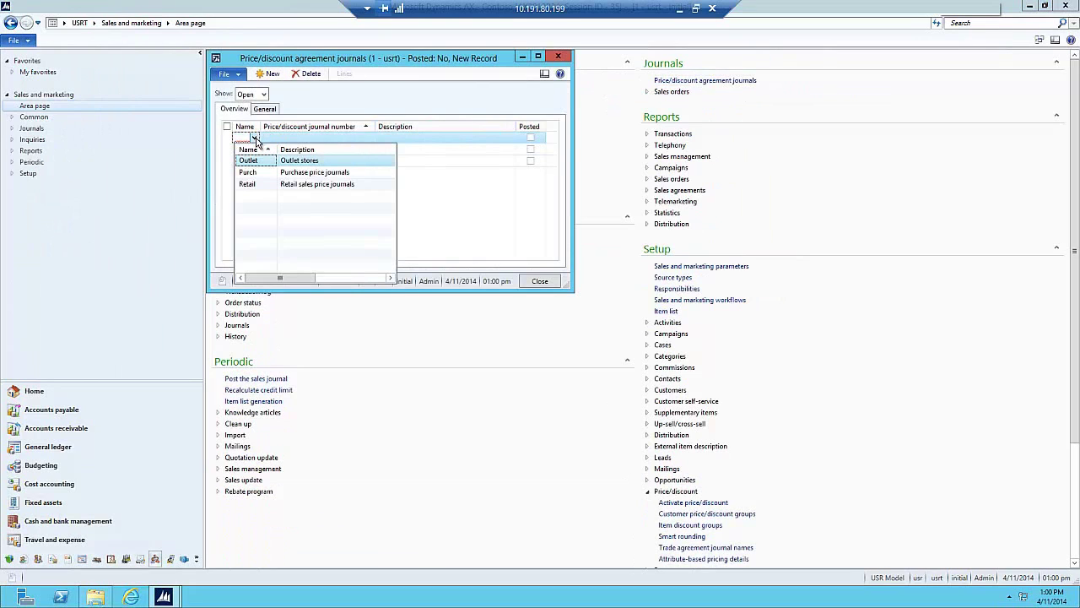
{"action": "left_click", "coordinate": [247, 184]}
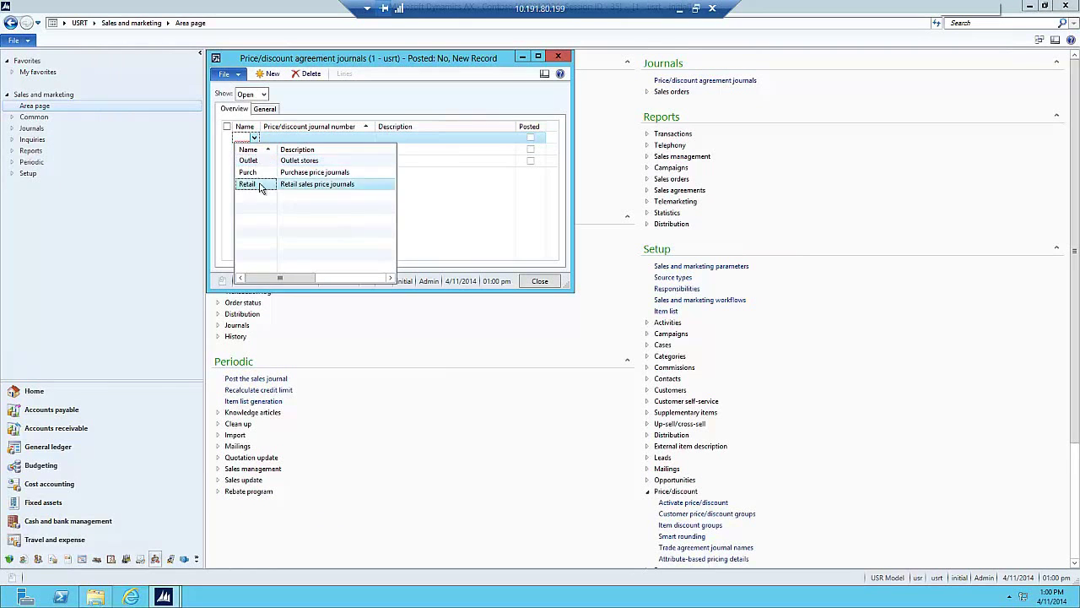
Keep Price (sales) as the new journal's default relation and enable exporting the current price
{"action": "left_click", "coordinate": [263, 109]}
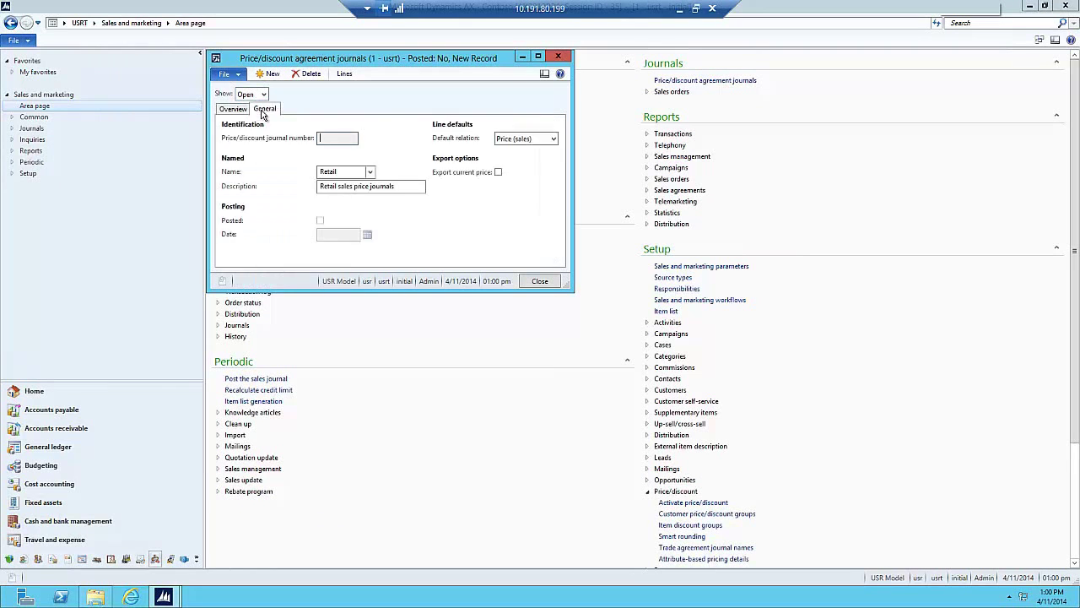
{"action": "left_click", "coordinate": [554, 140]}
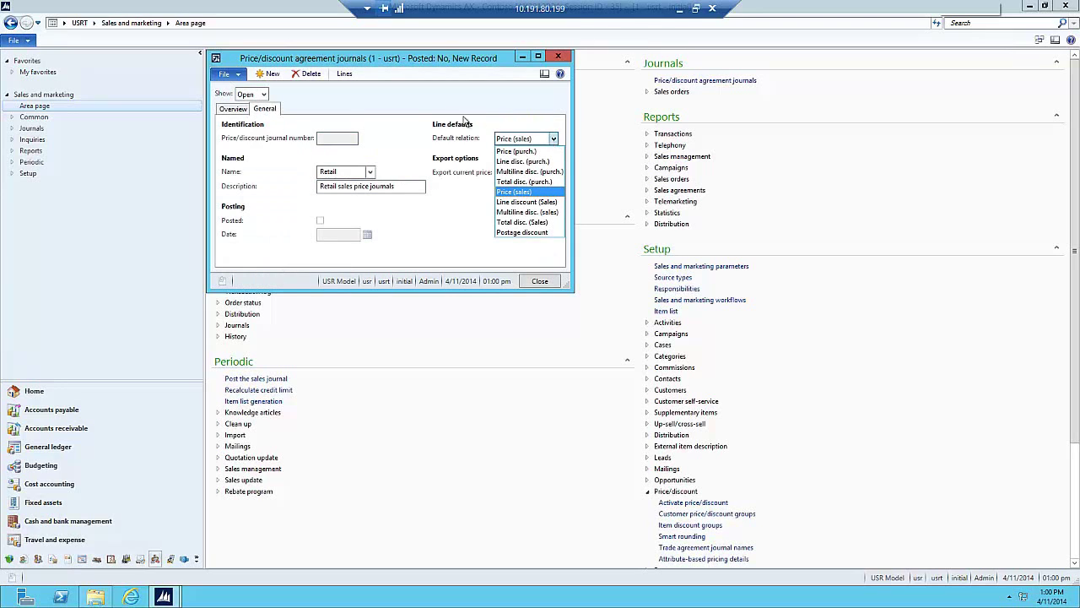
{"action": "left_click", "coordinate": [434, 111]}
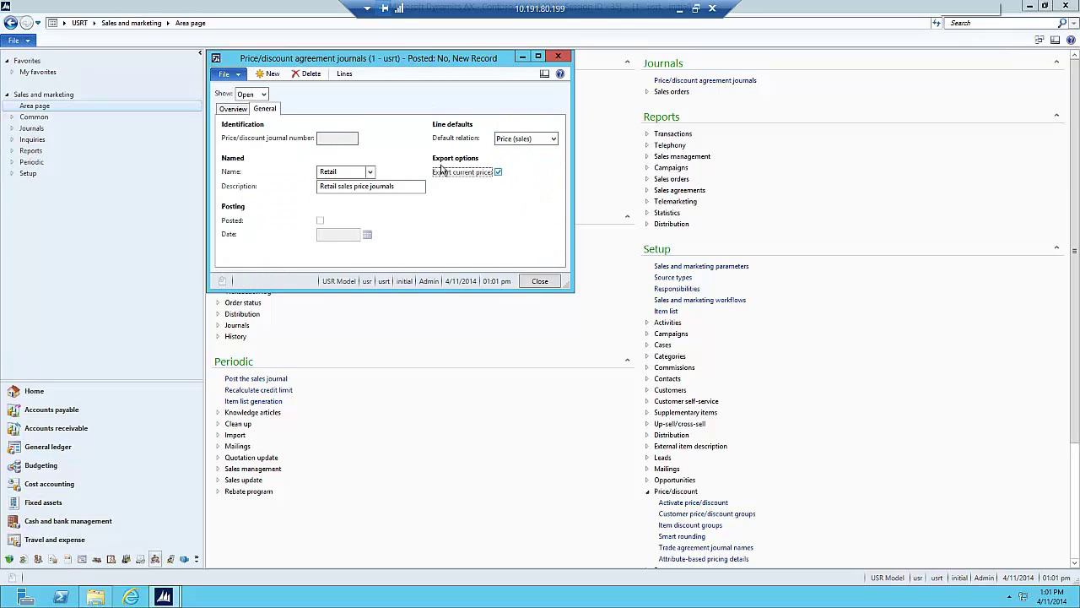
{"action": "left_click", "coordinate": [233, 109]}
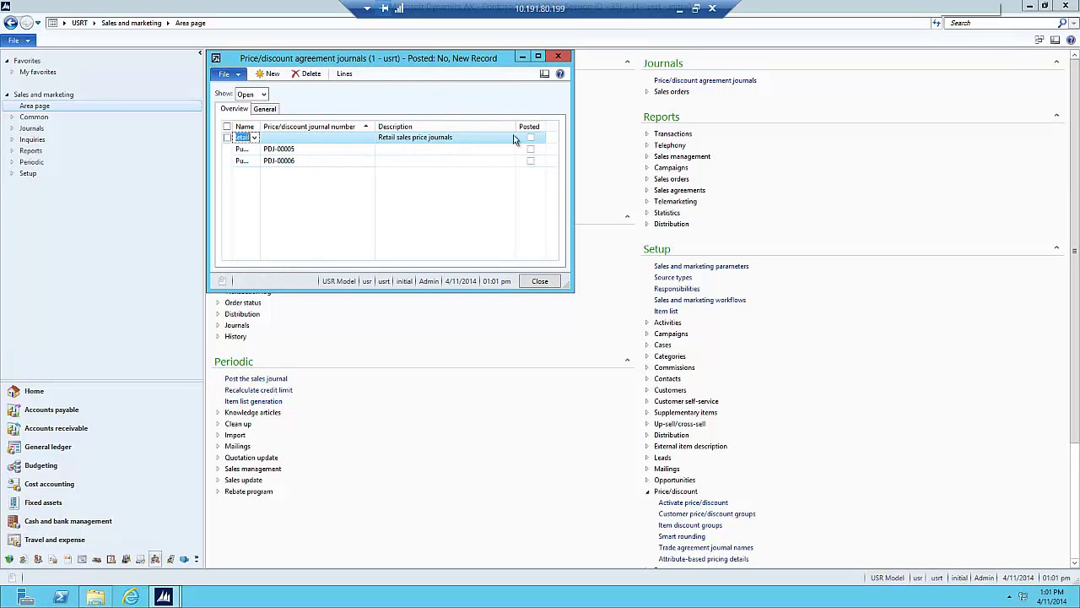
Open the Retail journal's lines and start adding products, keeping Retail Product Category as the filter hierarchy
{"action": "left_click", "coordinate": [344, 73]}
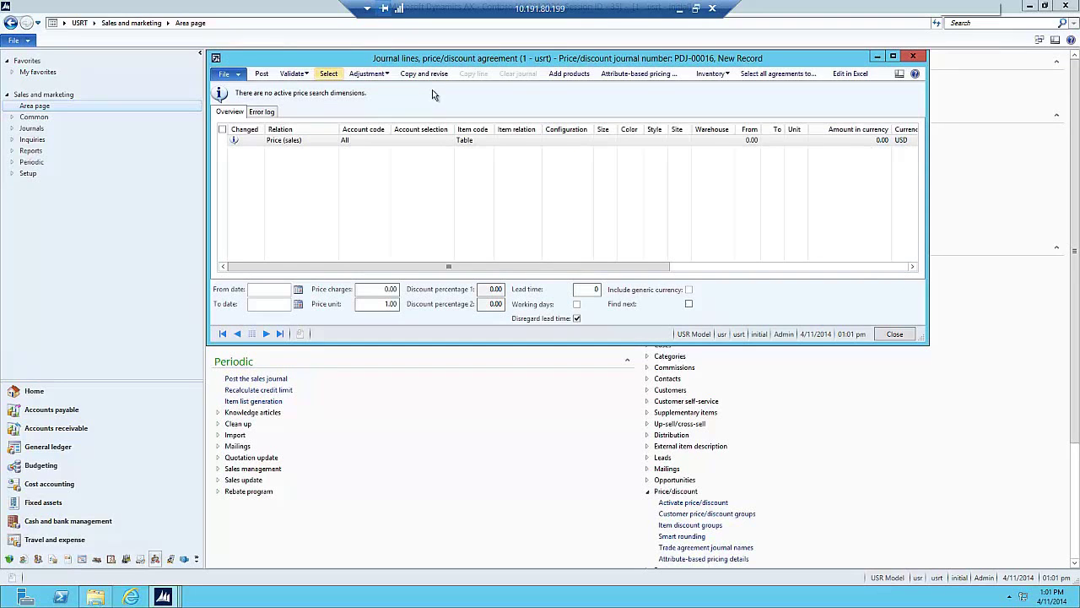
{"action": "left_click", "coordinate": [574, 77]}
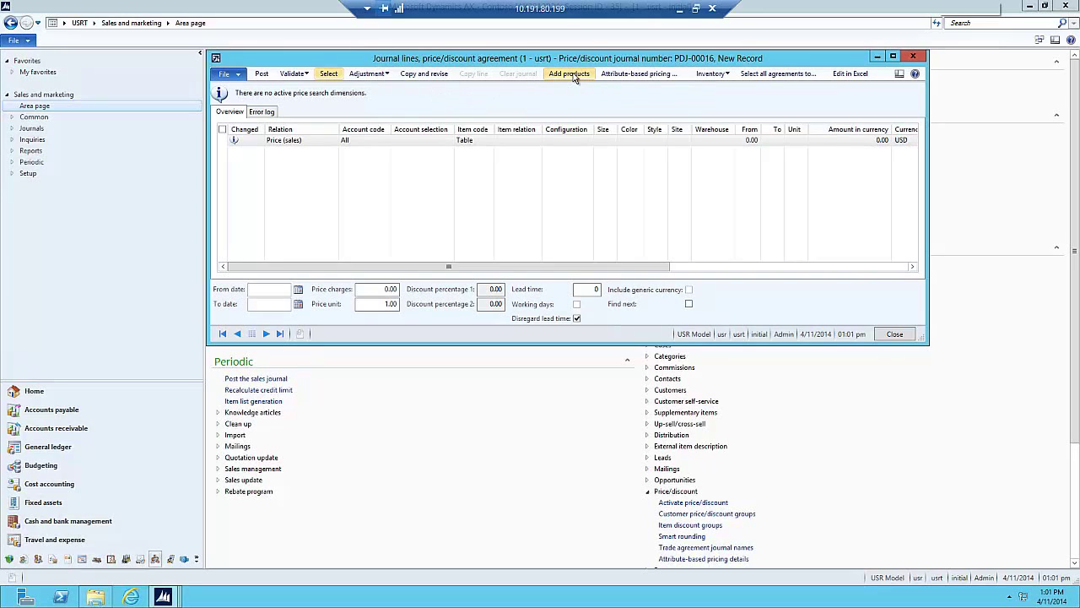
{"action": "left_click", "coordinate": [574, 77]}
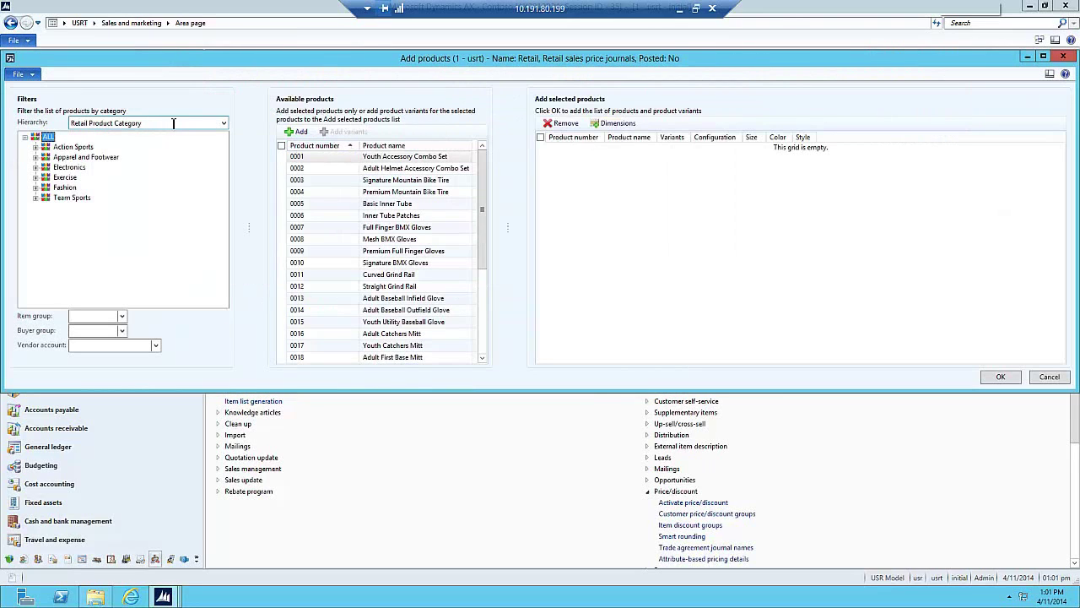
{"action": "left_click", "coordinate": [223, 123]}
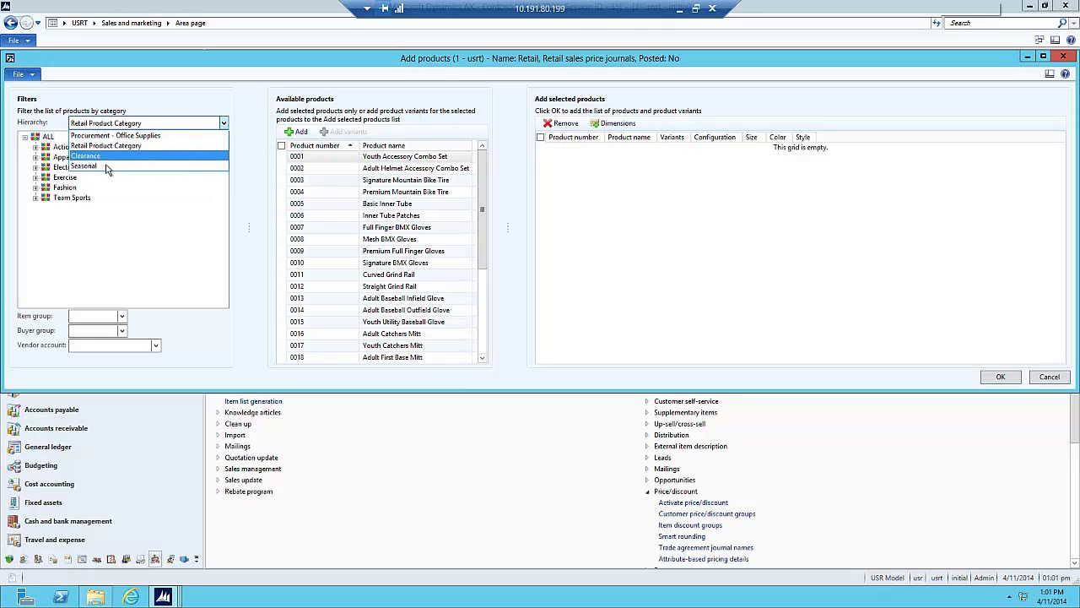
{"action": "left_click", "coordinate": [178, 106]}
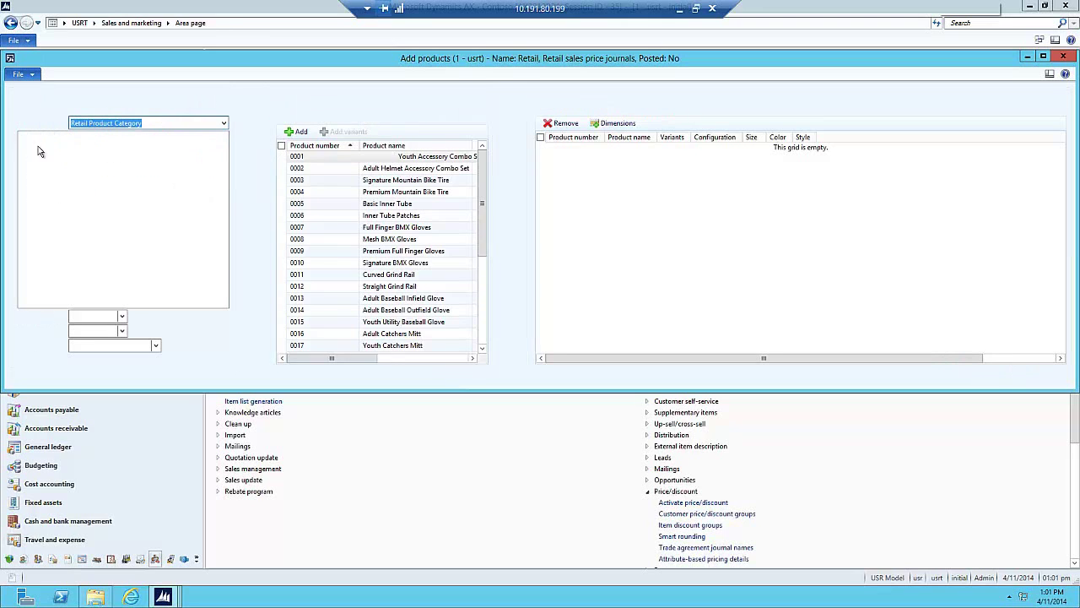
Add all products under Action Sports > Skateboarding > Skateboard Parts to the journal lines and export the lines to Excel for editing
{"action": "left_click", "coordinate": [36, 147]}
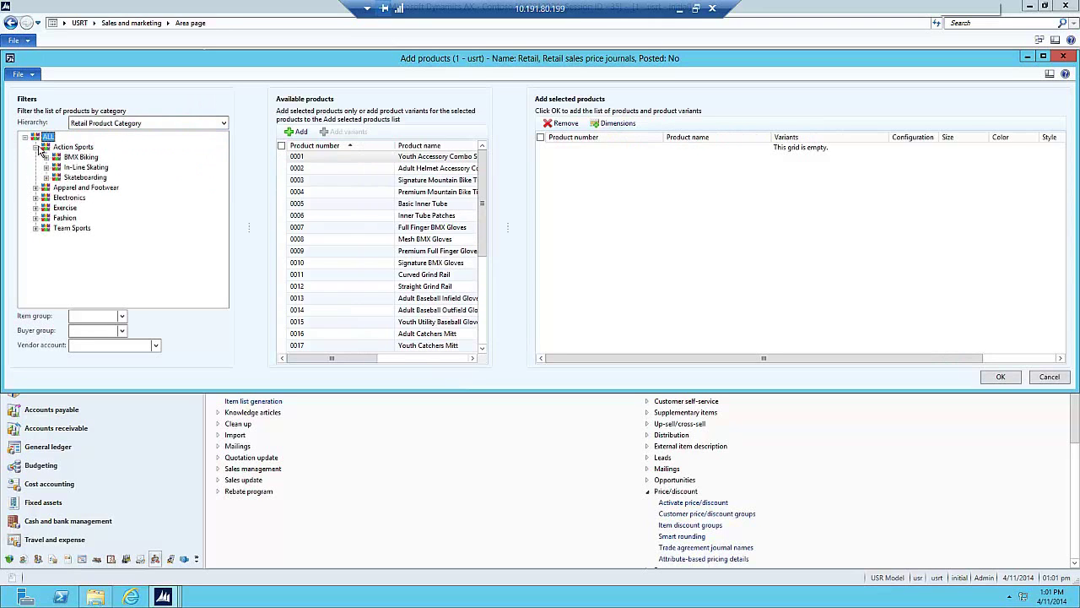
{"action": "left_click", "coordinate": [47, 177]}
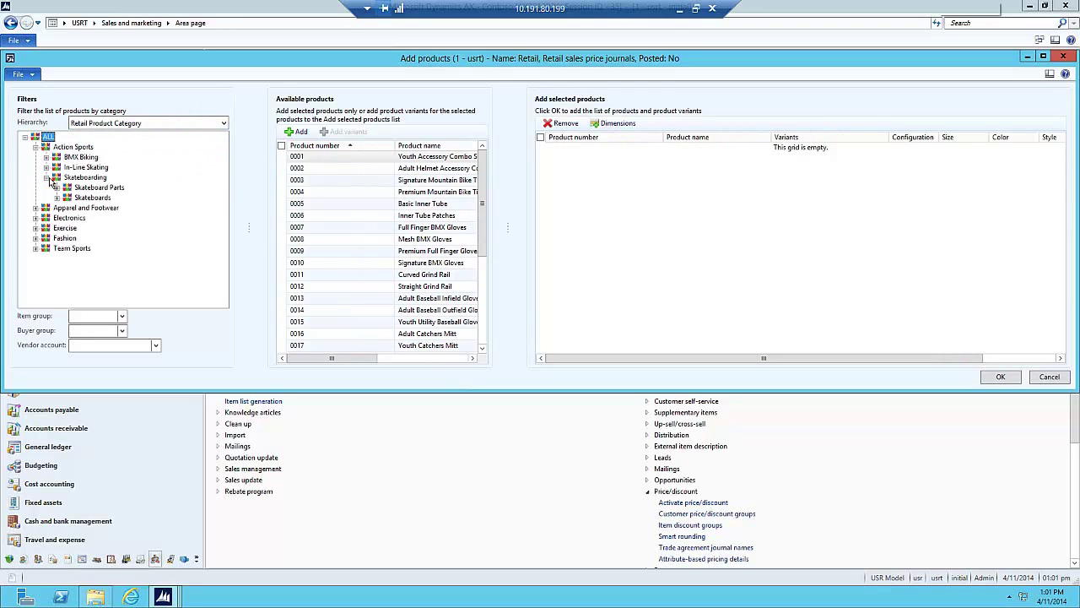
{"action": "left_click", "coordinate": [96, 190]}
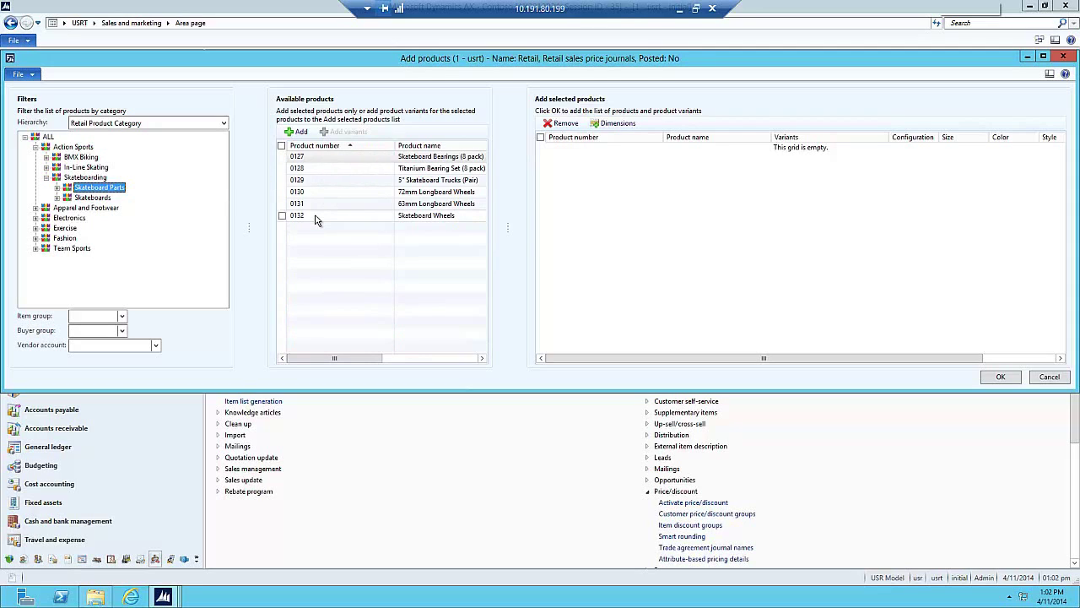
{"action": "left_click", "coordinate": [281, 145]}
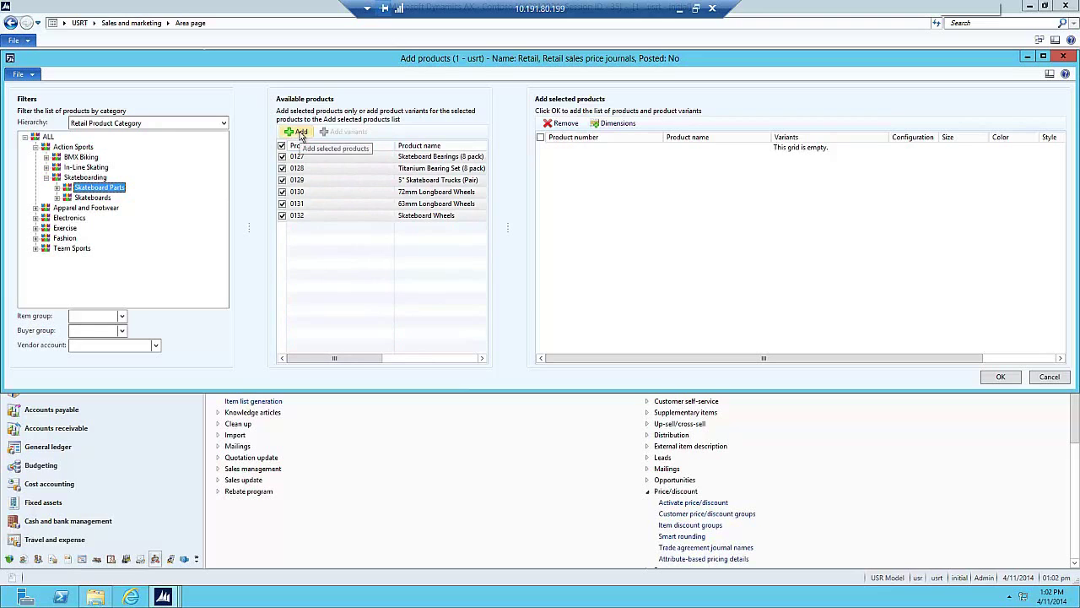
{"action": "left_click", "coordinate": [299, 131]}
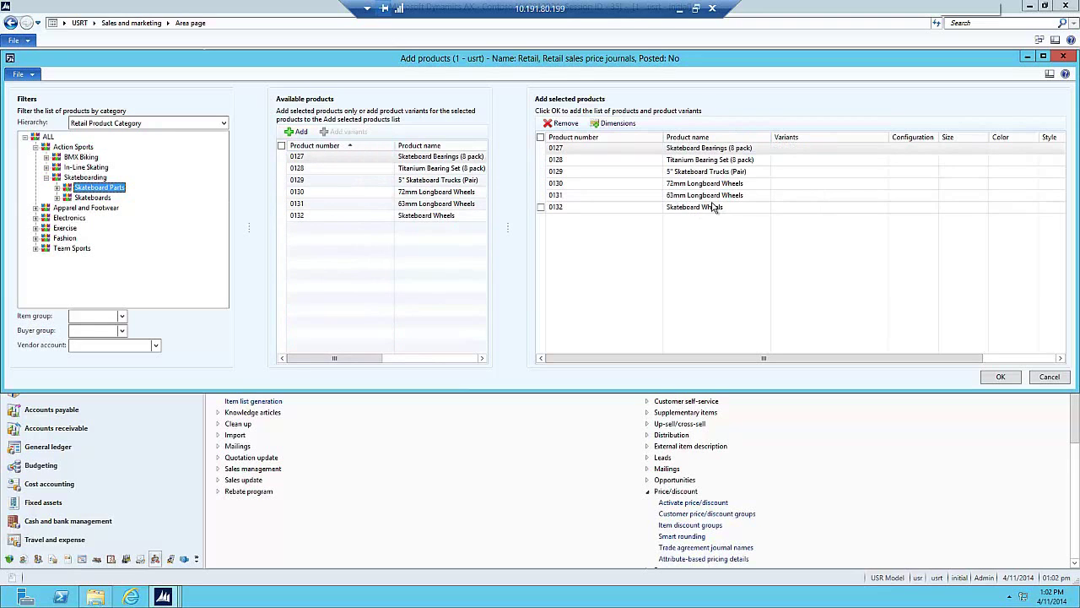
{"action": "left_click", "coordinate": [1004, 379]}
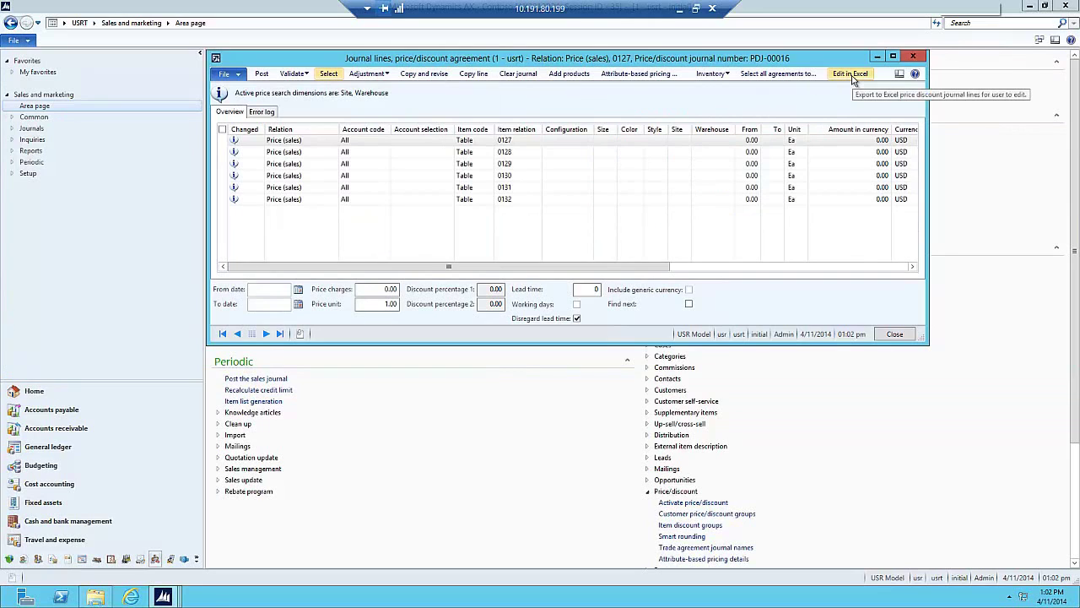
{"action": "left_click", "coordinate": [850, 75]}
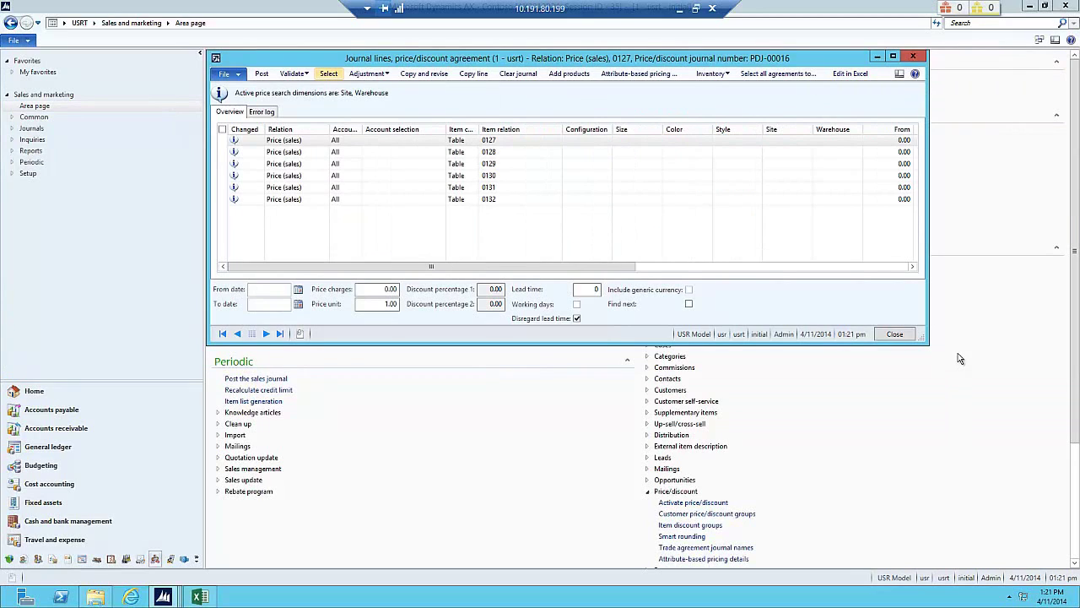
In the development workspace, find the PriceDiscServices service group in the AOT and examine its Deploy Service Group option, then close the workspace
{"action": "left_click", "coordinate": [1041, 40]}
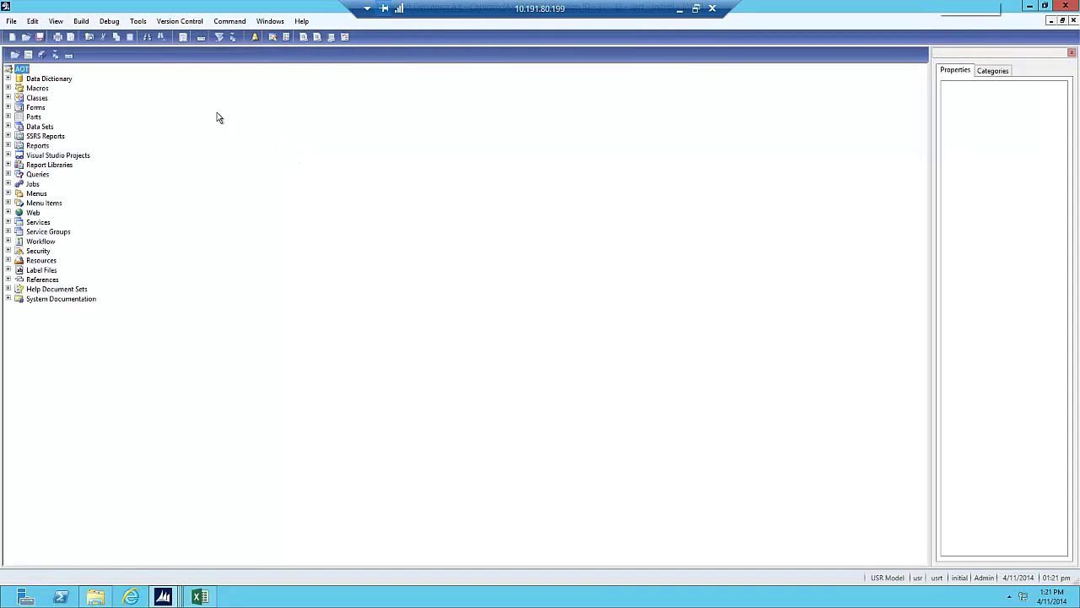
{"action": "left_click", "coordinate": [7, 231]}
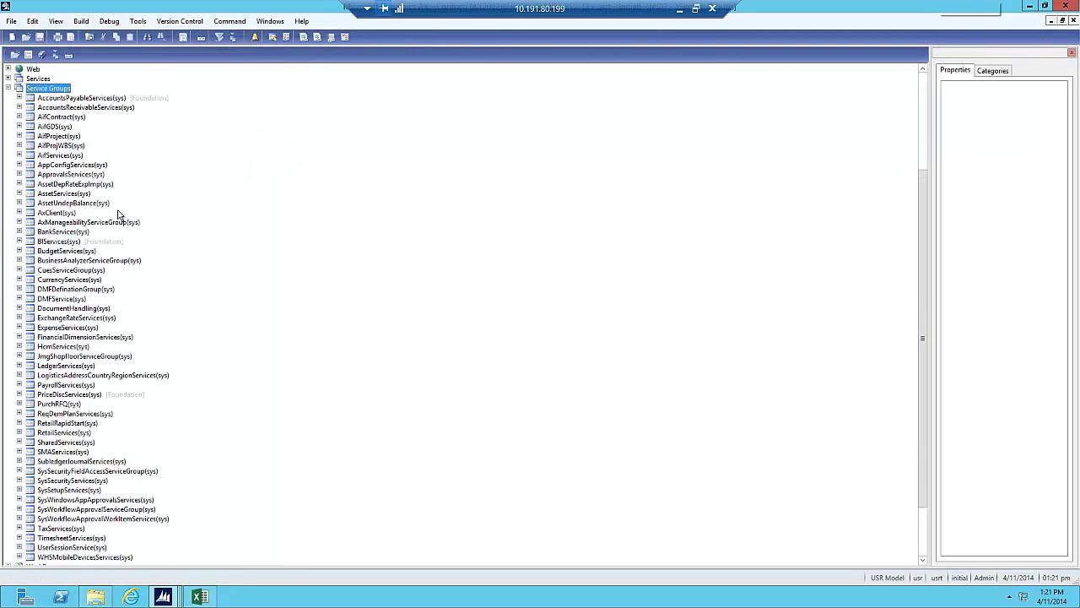
{"action": "left_click", "coordinate": [81, 99]}
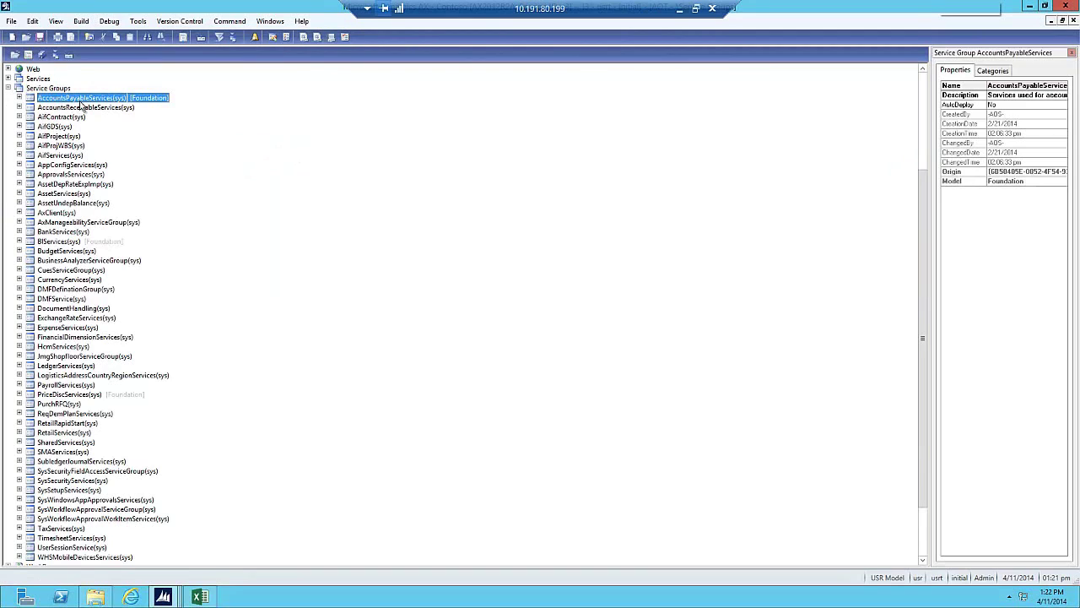
{"action": "type", "text": "pri"}
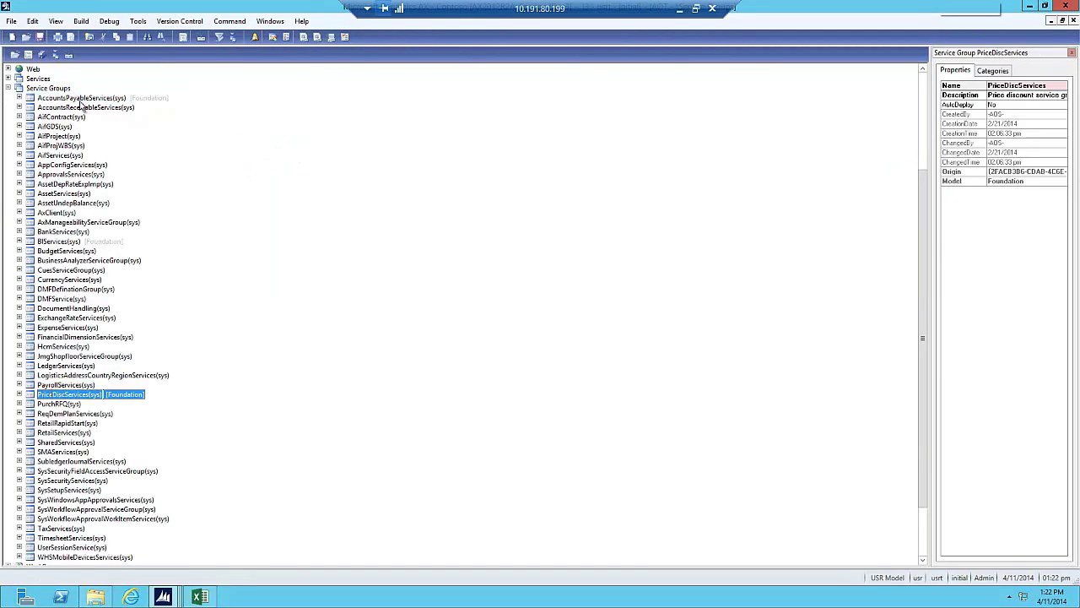
{"action": "right_click", "coordinate": [91, 402]}
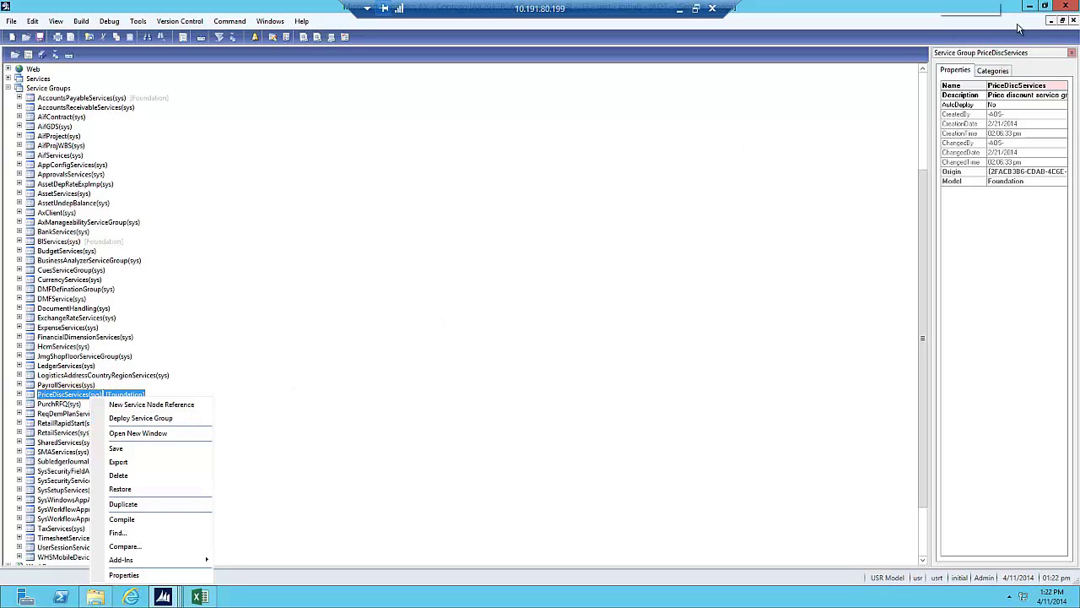
{"action": "key", "text": "alt+F4"}
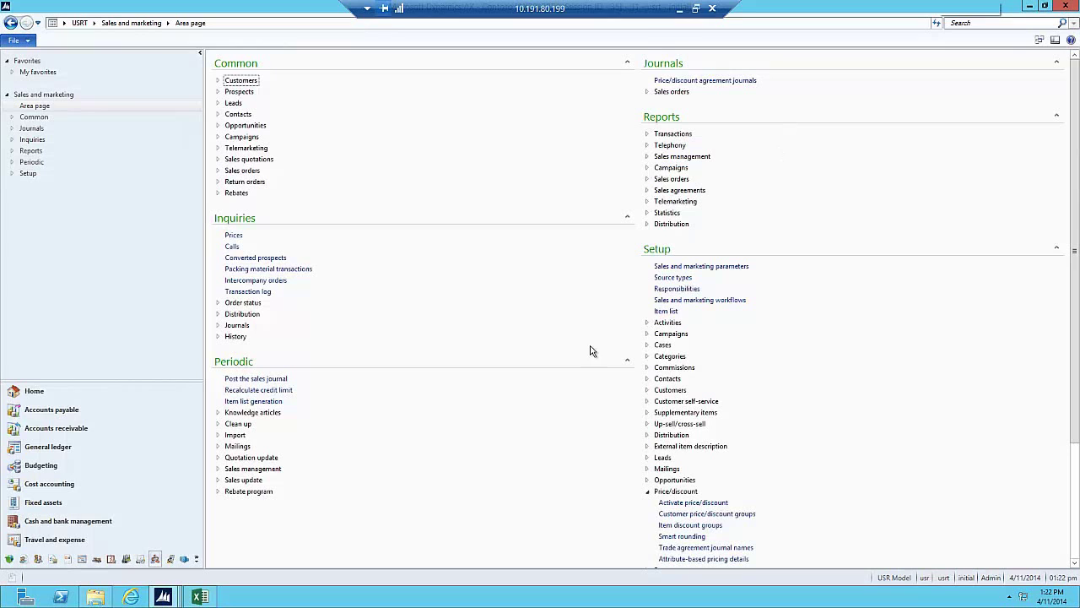
Return to the Retail journal's lines, open them in Excel for editing, and inspect the Current price and Base price columns
{"action": "mouse_move", "coordinate": [166, 598]}
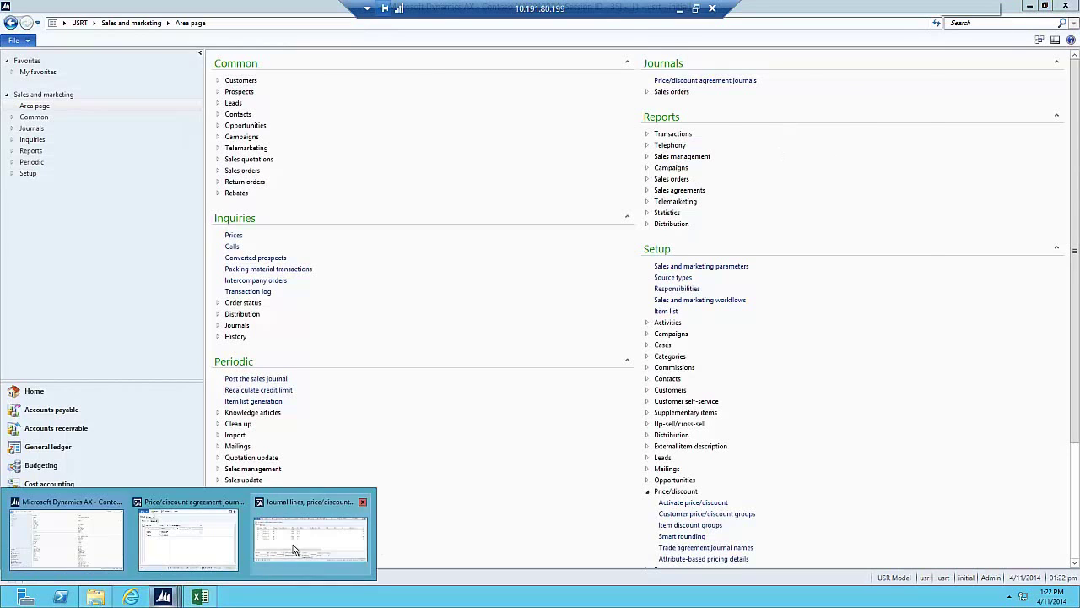
{"action": "left_click", "coordinate": [292, 544]}
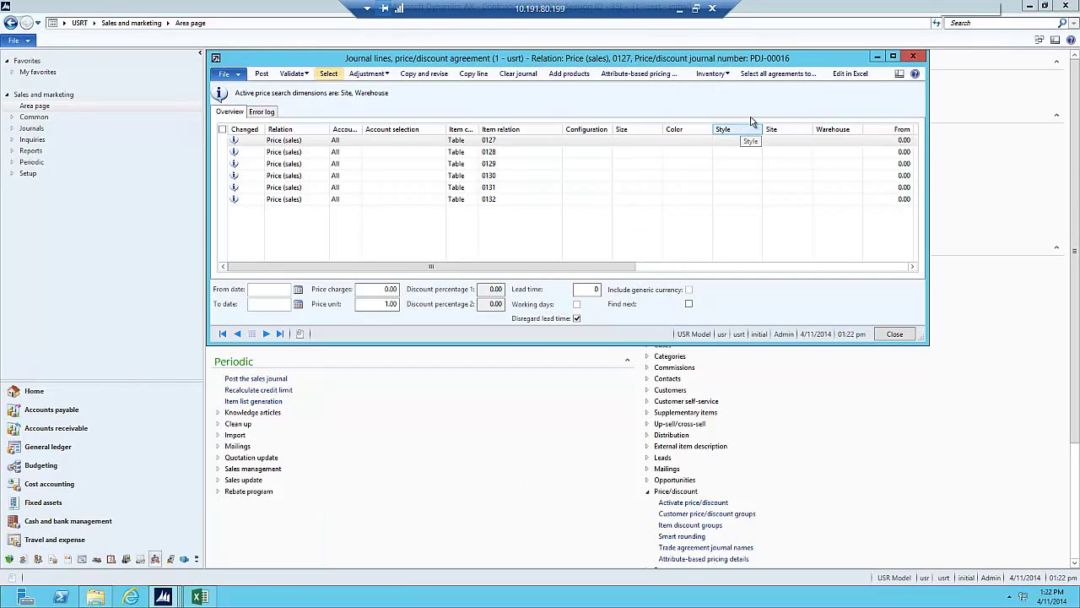
{"action": "left_click", "coordinate": [850, 74]}
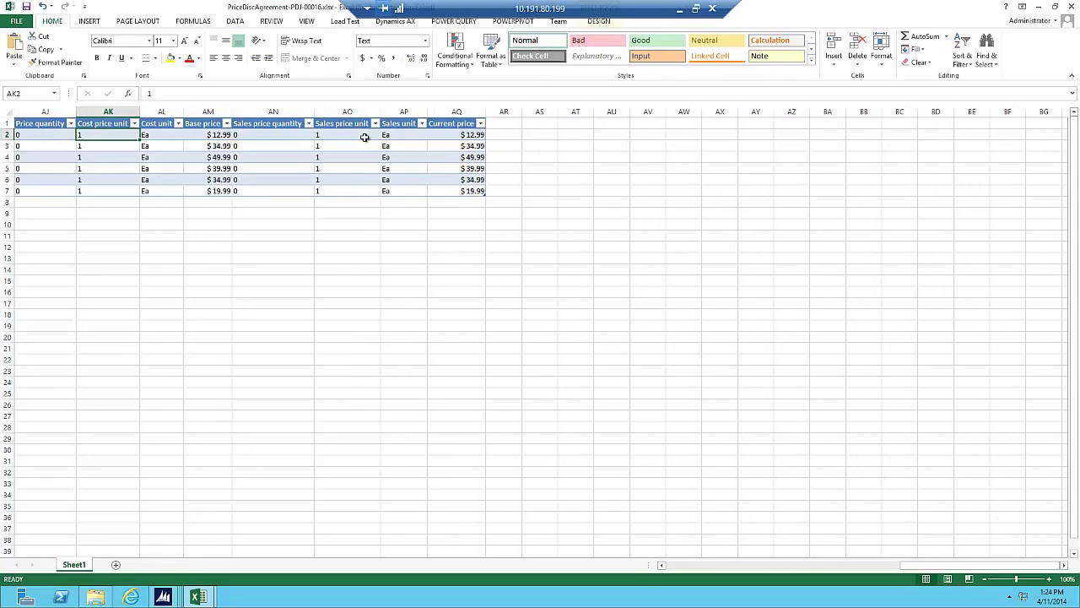
{"action": "left_click", "coordinate": [455, 135]}
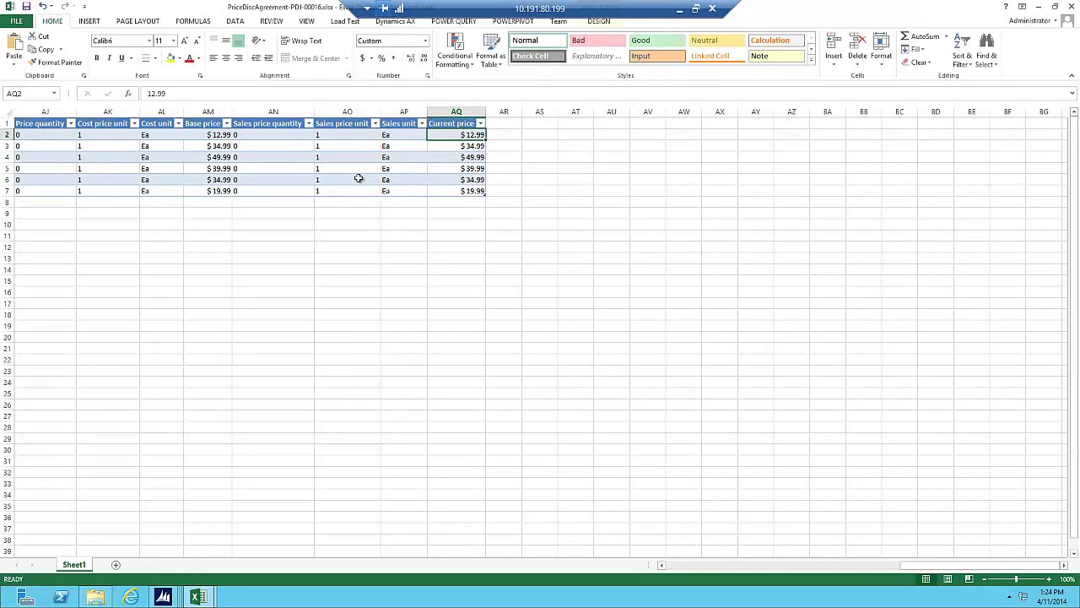
{"action": "left_click", "coordinate": [211, 113]}
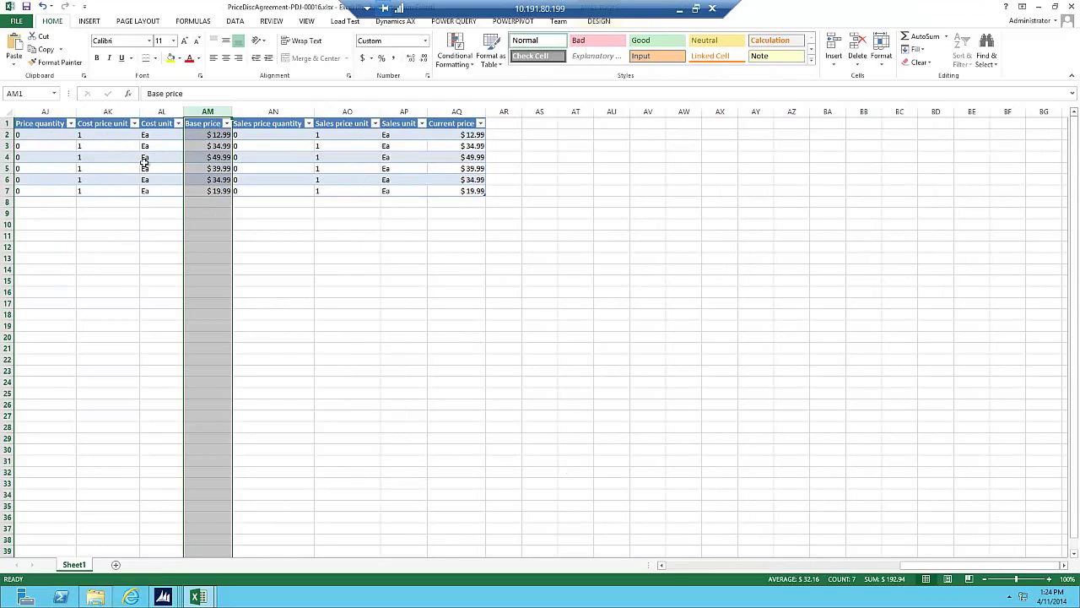
Calculate new prices in column AR for rows 2 to 7 by multiplying Current price by 1.15
{"action": "left_click", "coordinate": [506, 135]}
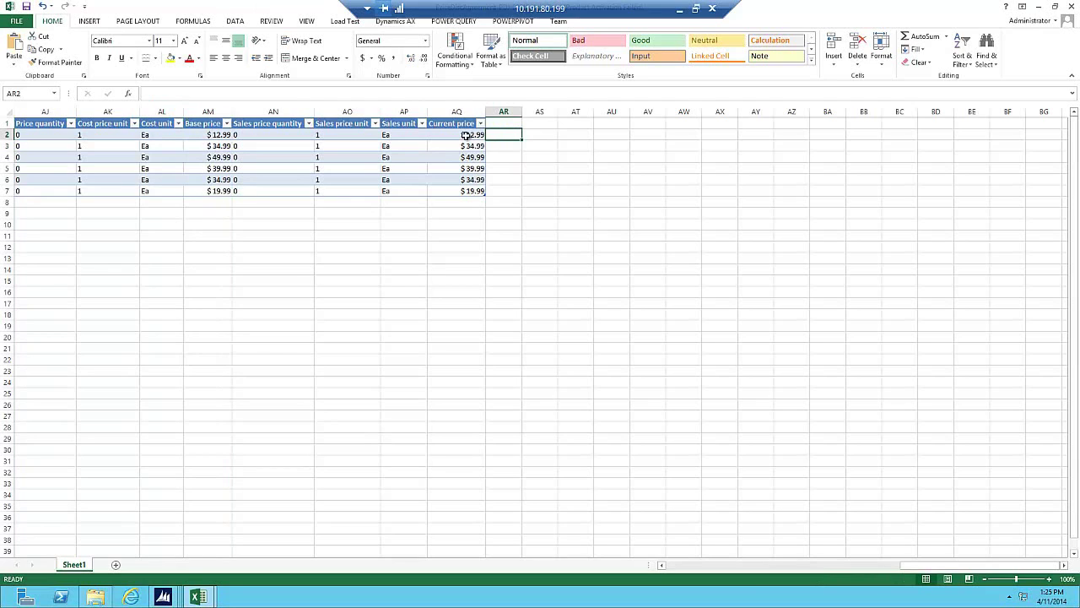
{"action": "type", "text": "="}
{"action": "left_click", "coordinate": [466, 136]}
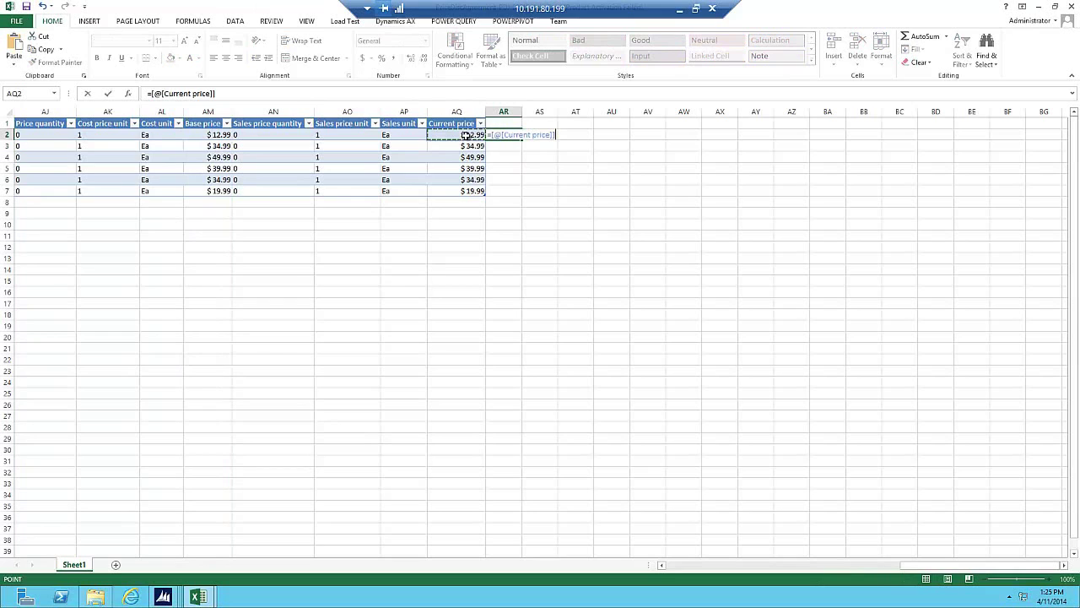
{"action": "left_click", "coordinate": [311, 88]}
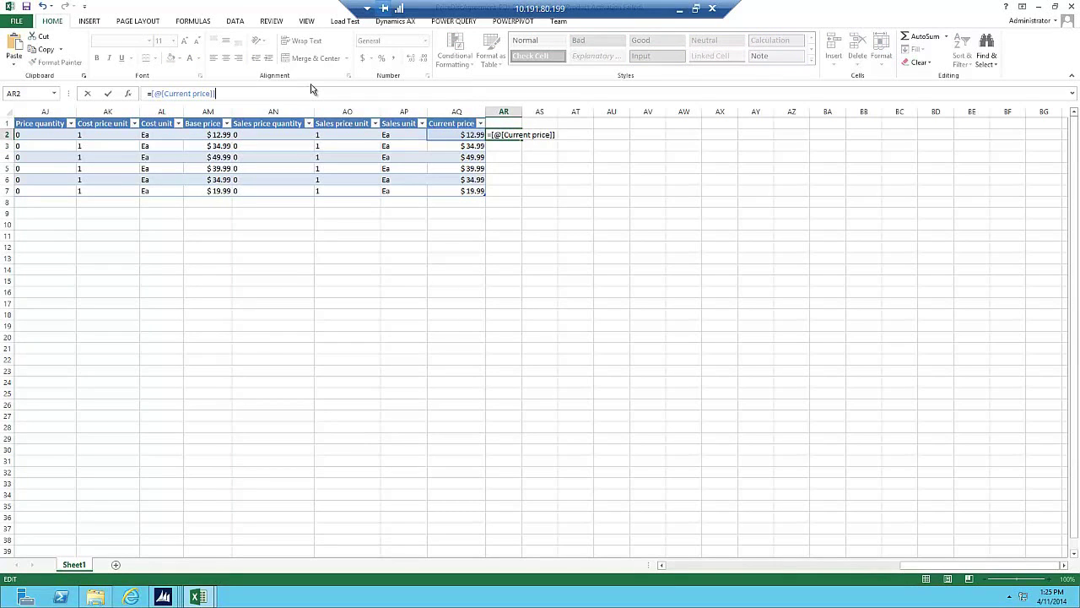
{"action": "type", "text": "*1.1"}
{"action": "key", "text": "Return"}
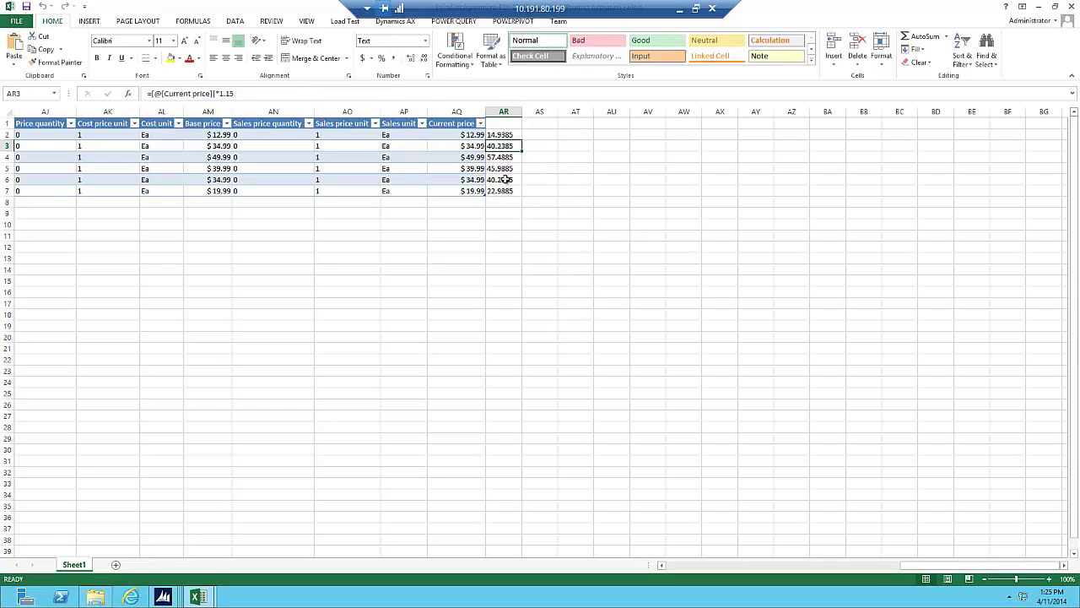
Copy the calculated prices in AR2:AR7 into the Amount in currency column starting at cell U2
{"action": "left_click", "coordinate": [510, 136]}
{"action": "left_click", "coordinate": [508, 191], "text": "shift"}
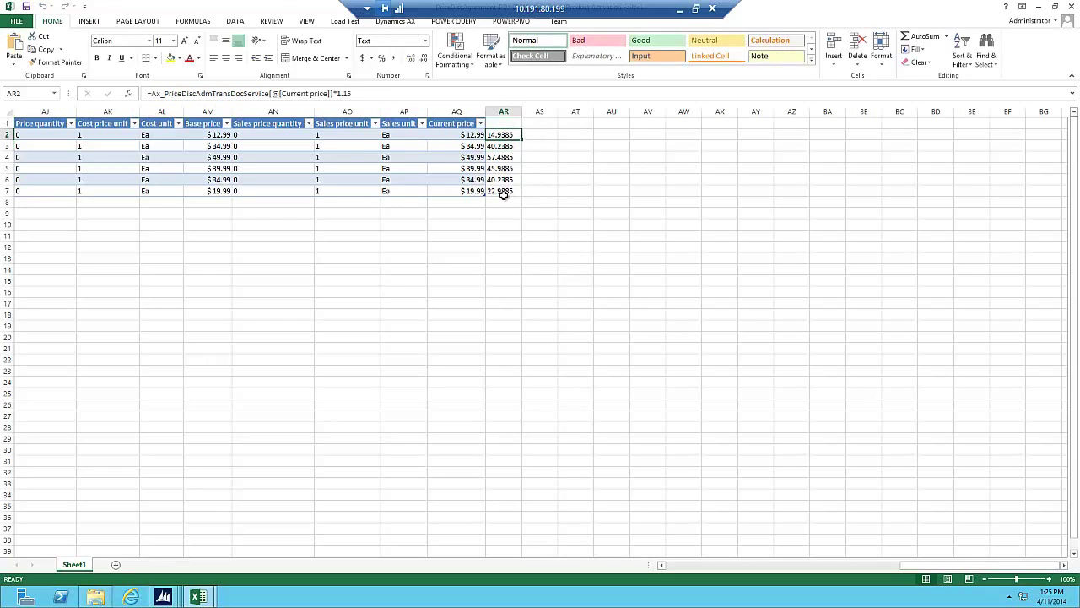
{"action": "key", "text": "ctrl+c"}
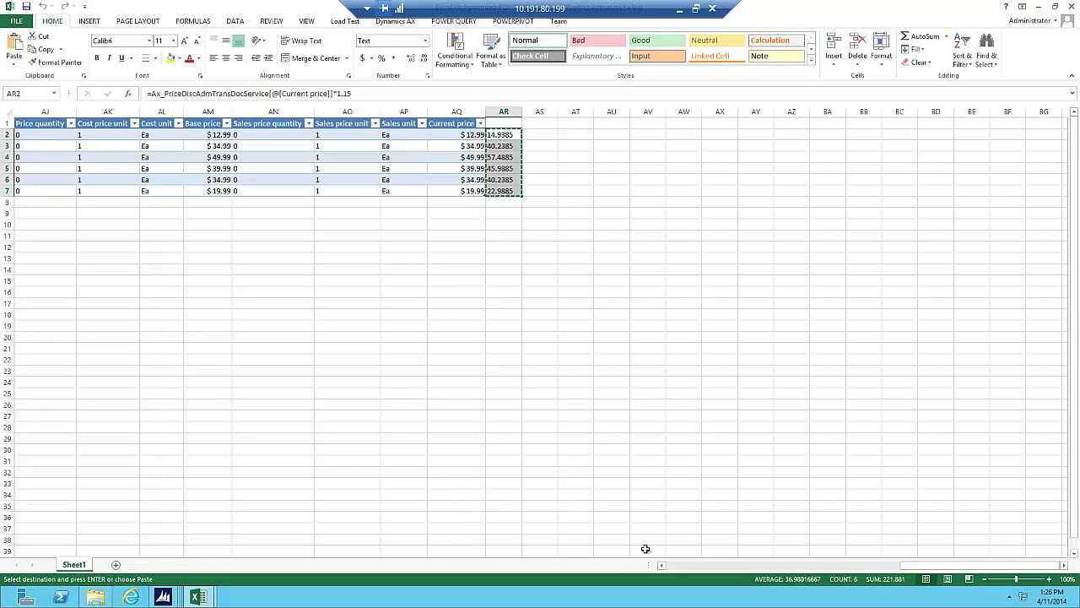
{"action": "left_click", "coordinate": [671, 571]}
{"action": "left_click", "coordinate": [127, 136]}
{"action": "key", "text": "shift+Down"}
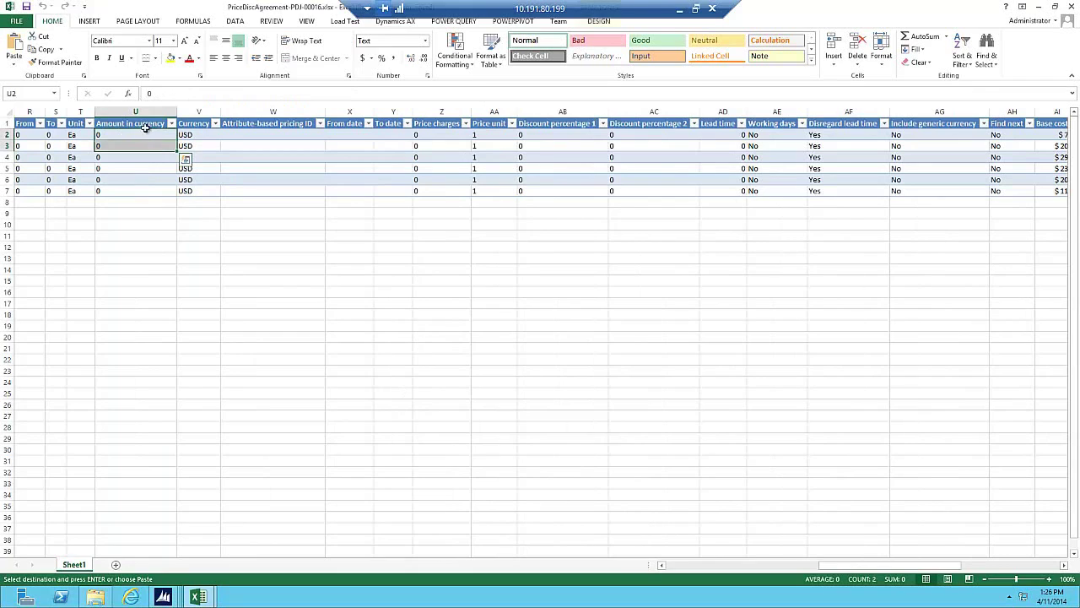
{"action": "left_click", "coordinate": [128, 136]}
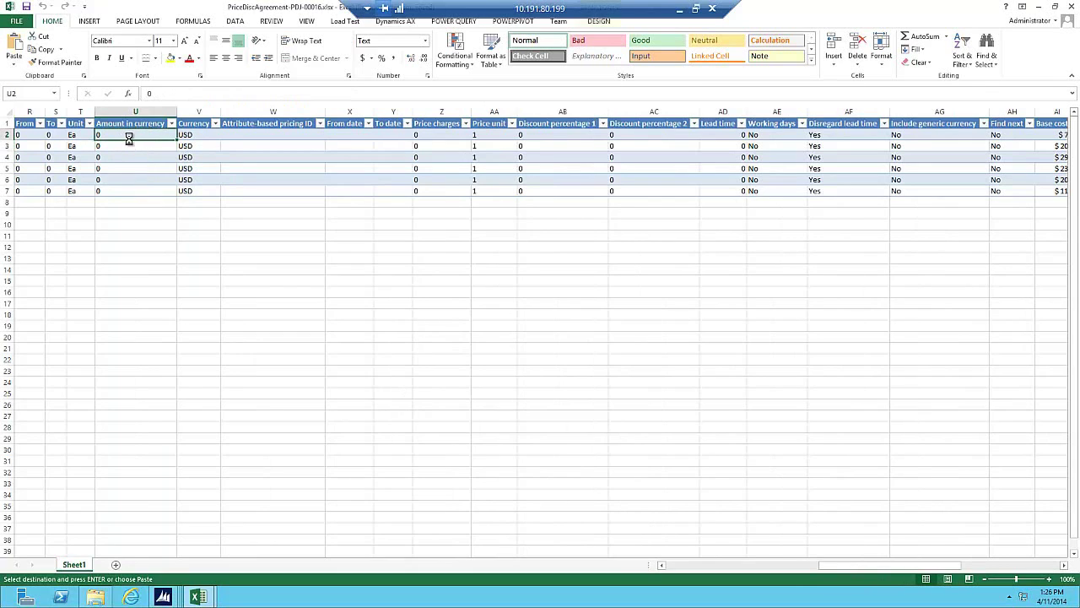
{"action": "key", "text": "ctrl+v"}
{"action": "left_click", "coordinate": [209, 158]}
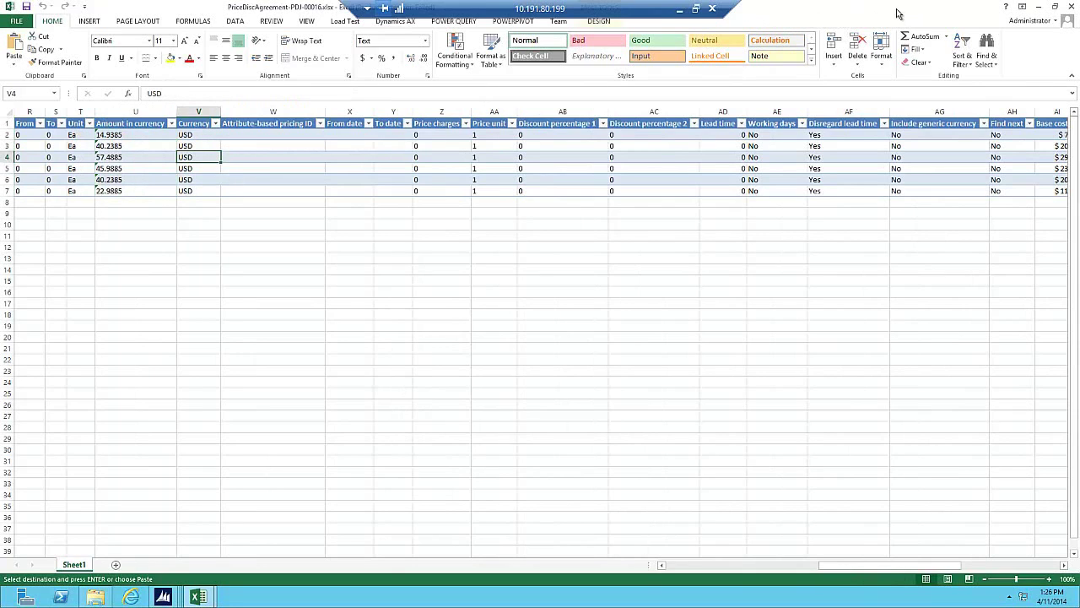
Publish all edited price lines from the workbook to Dynamics AX and review the publishing status
{"action": "left_click", "coordinate": [1055, 7]}
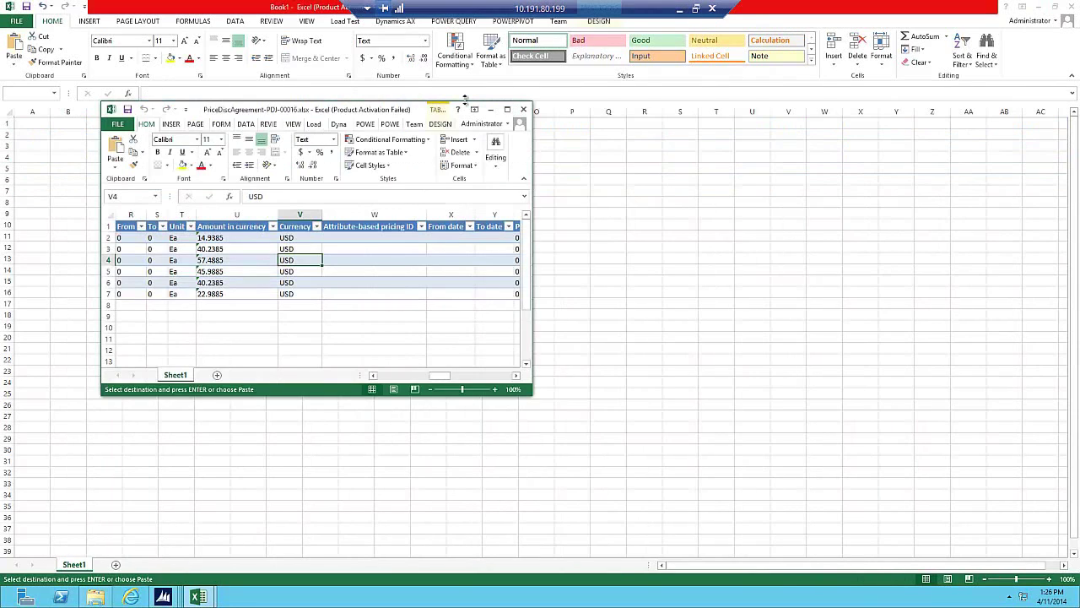
{"action": "left_click_drag", "start_coordinate": [536, 135], "coordinate": [960, 136]}
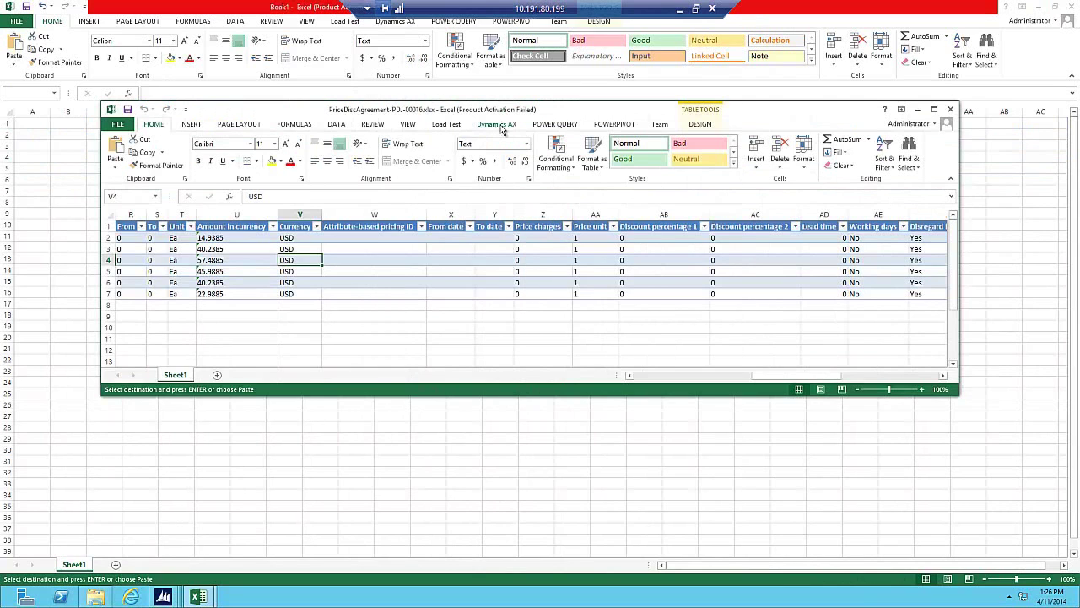
{"action": "left_click_drag", "start_coordinate": [510, 103], "coordinate": [506, 51]}
{"action": "left_click", "coordinate": [498, 74]}
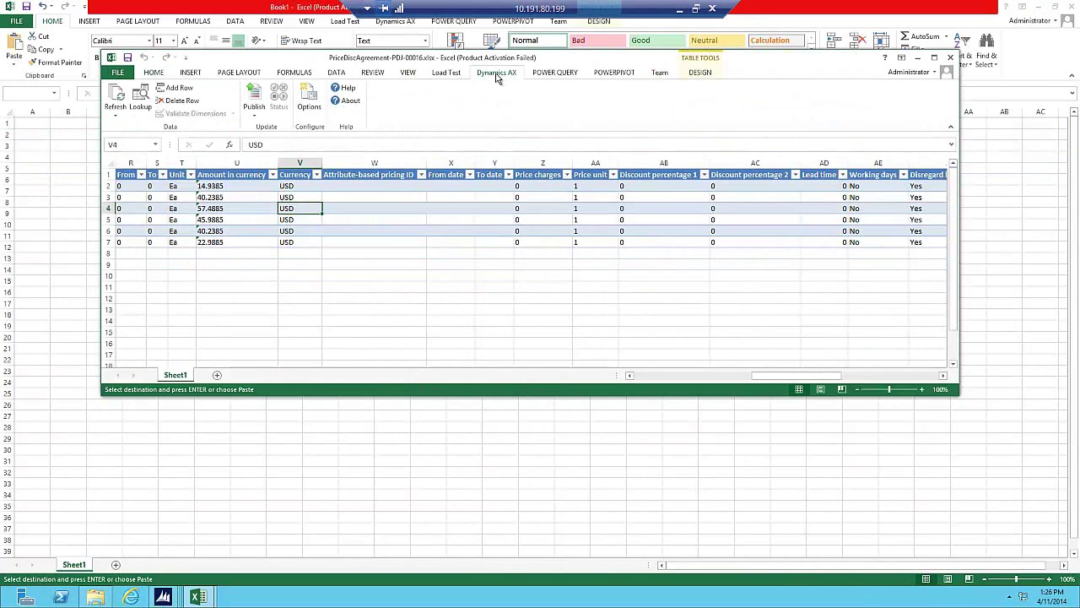
{"action": "left_click", "coordinate": [253, 114]}
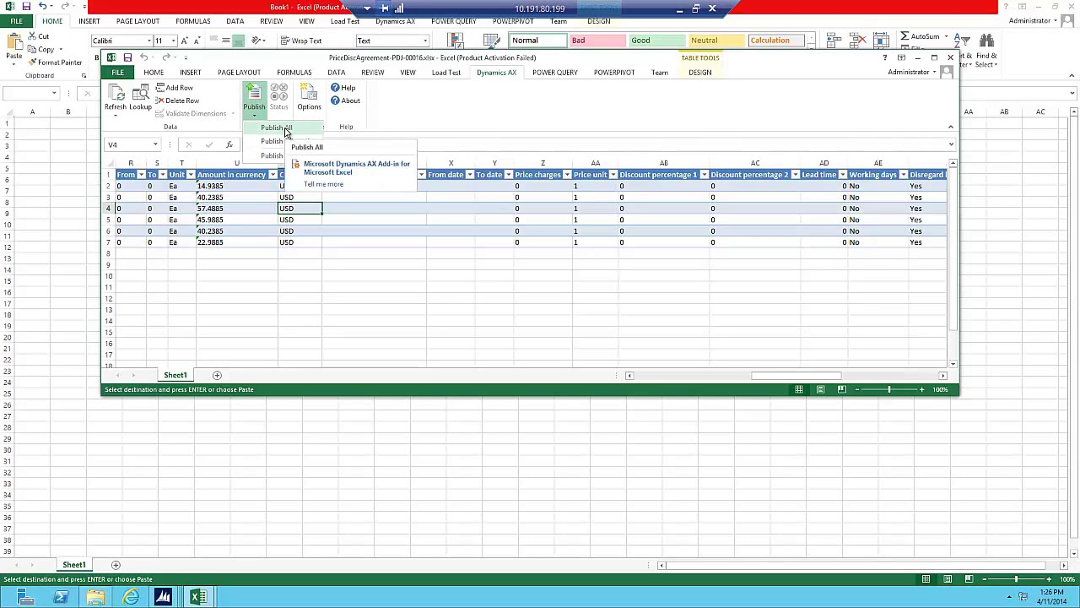
{"action": "left_click", "coordinate": [276, 127]}
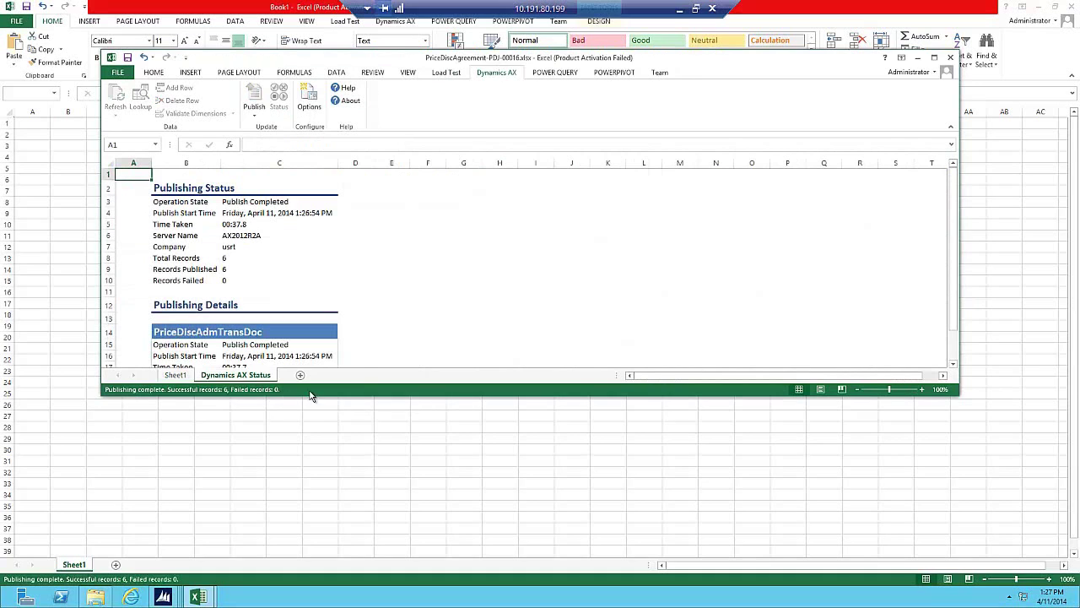
{"action": "left_click", "coordinate": [934, 57]}
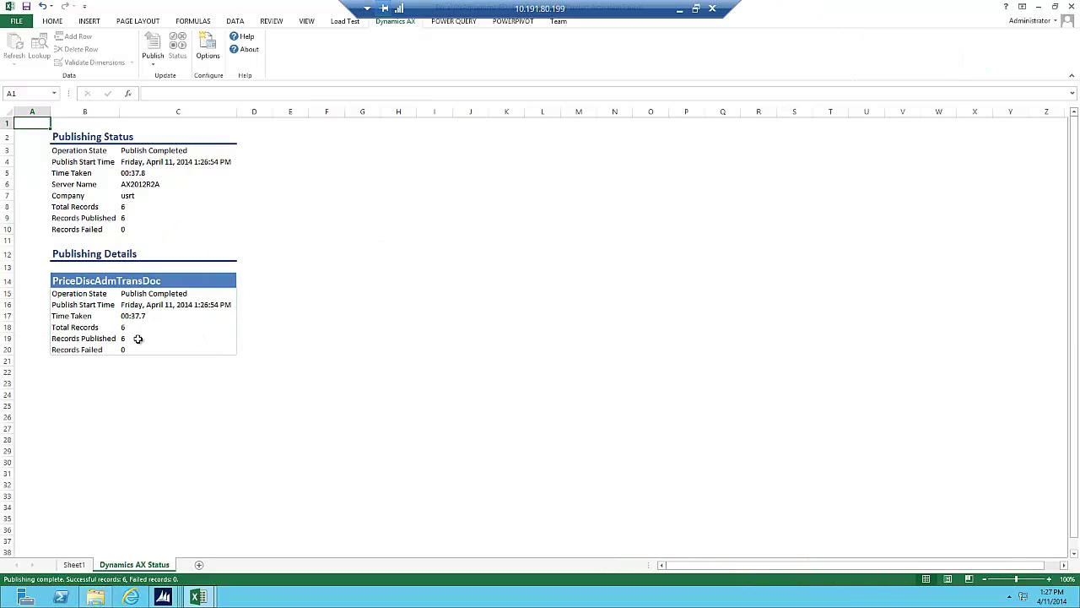
{"action": "left_click", "coordinate": [1037, 8]}
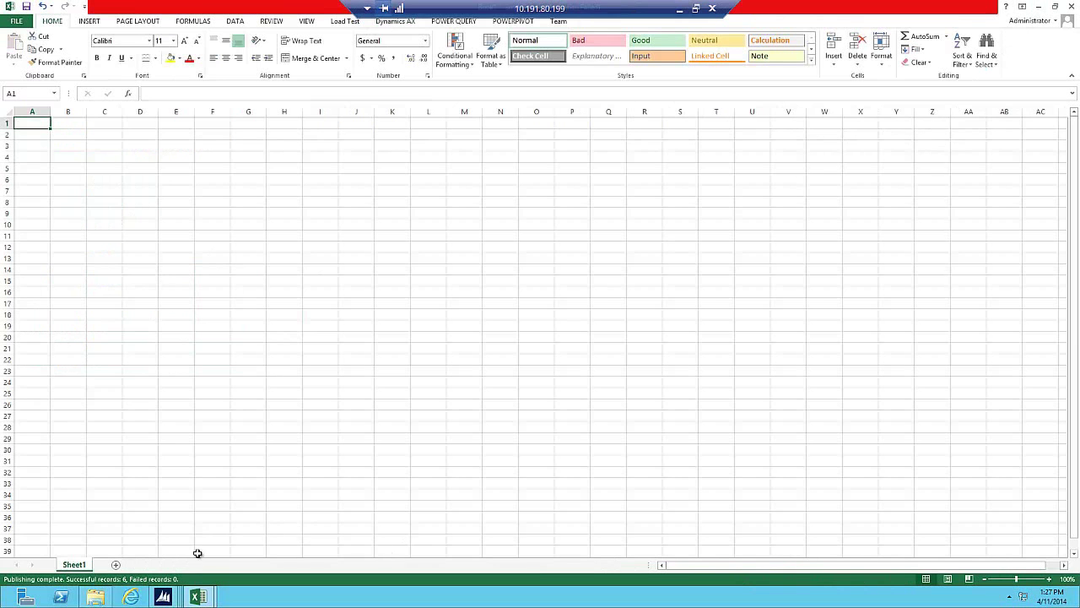
Switch back to Dynamics AX, reopen the Retail journal's lines and check the published Amount in currency values
{"action": "mouse_move", "coordinate": [166, 598]}
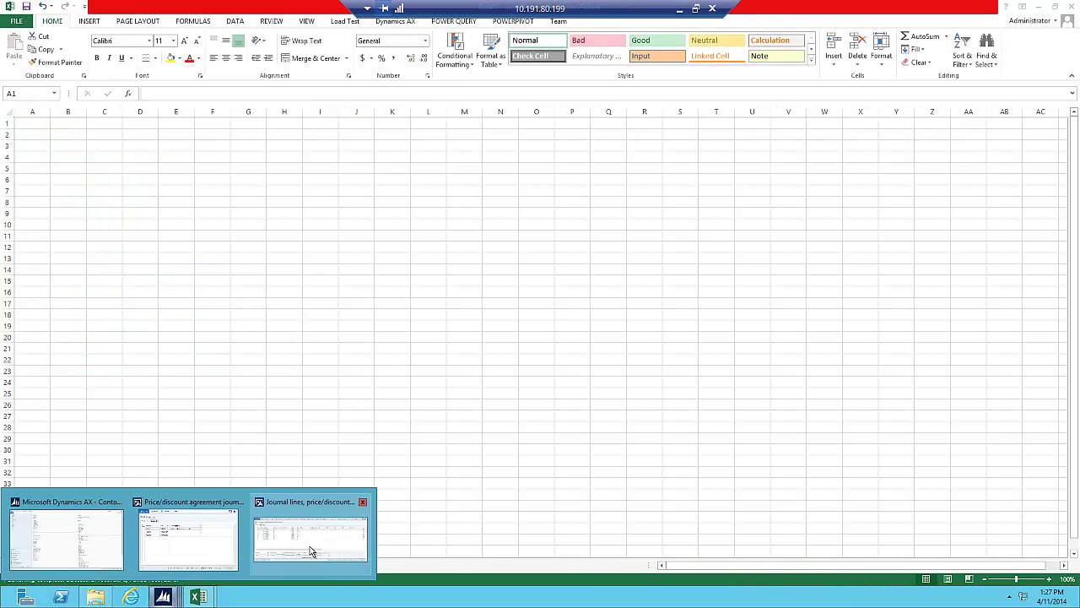
{"action": "left_click", "coordinate": [231, 547]}
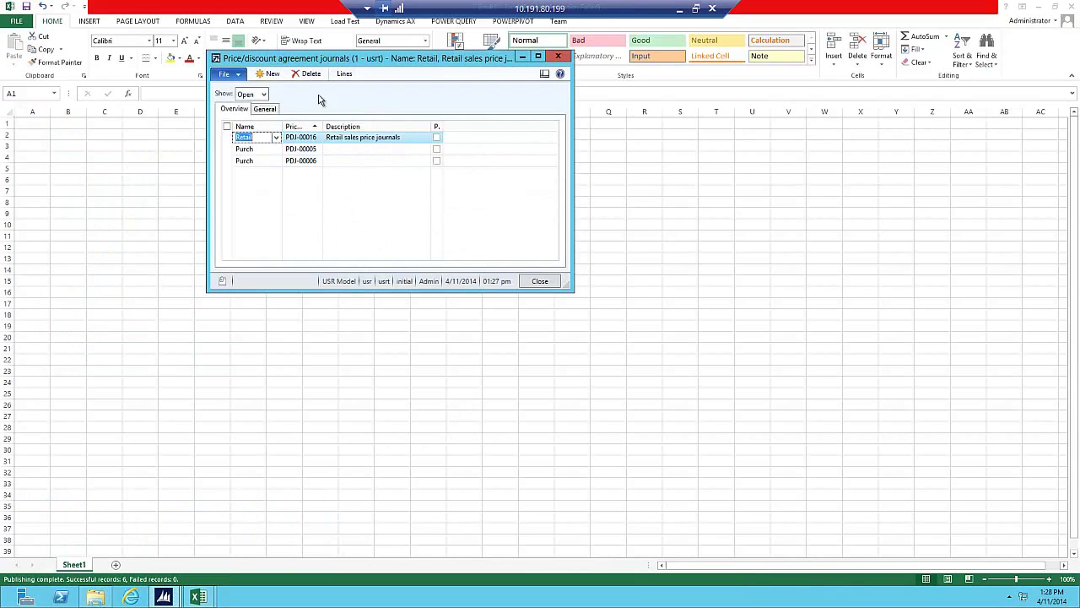
{"action": "left_click", "coordinate": [344, 75]}
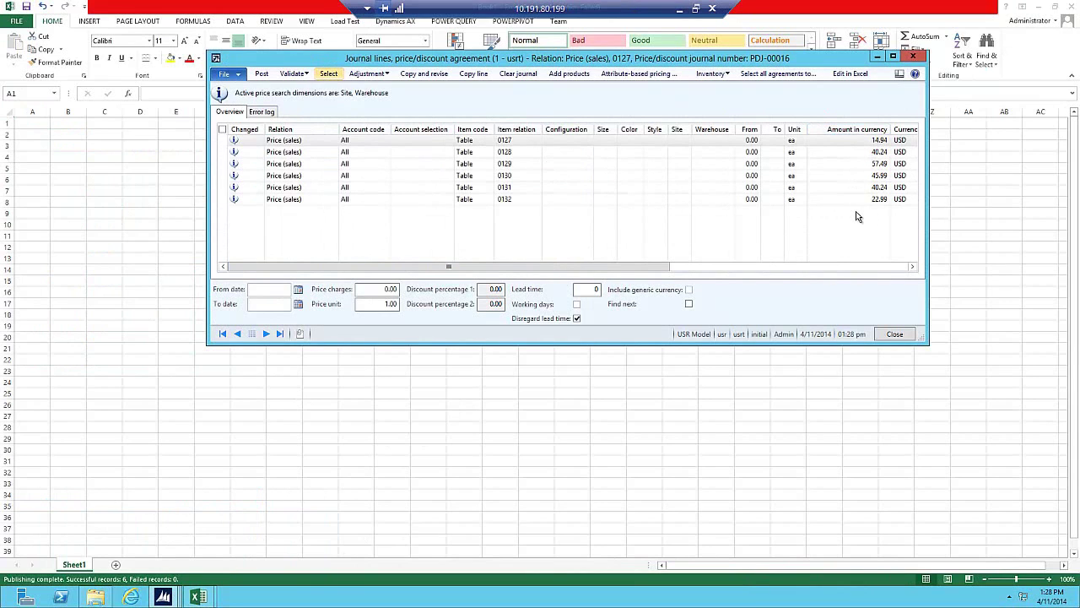
{"action": "left_click", "coordinate": [877, 152]}
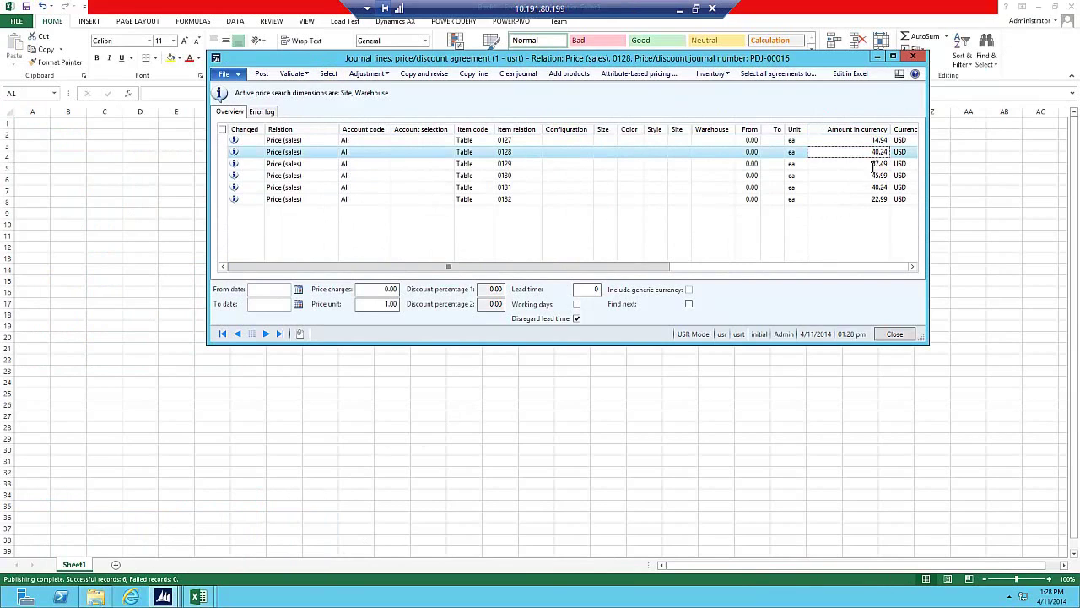
{"action": "left_click", "coordinate": [878, 176]}
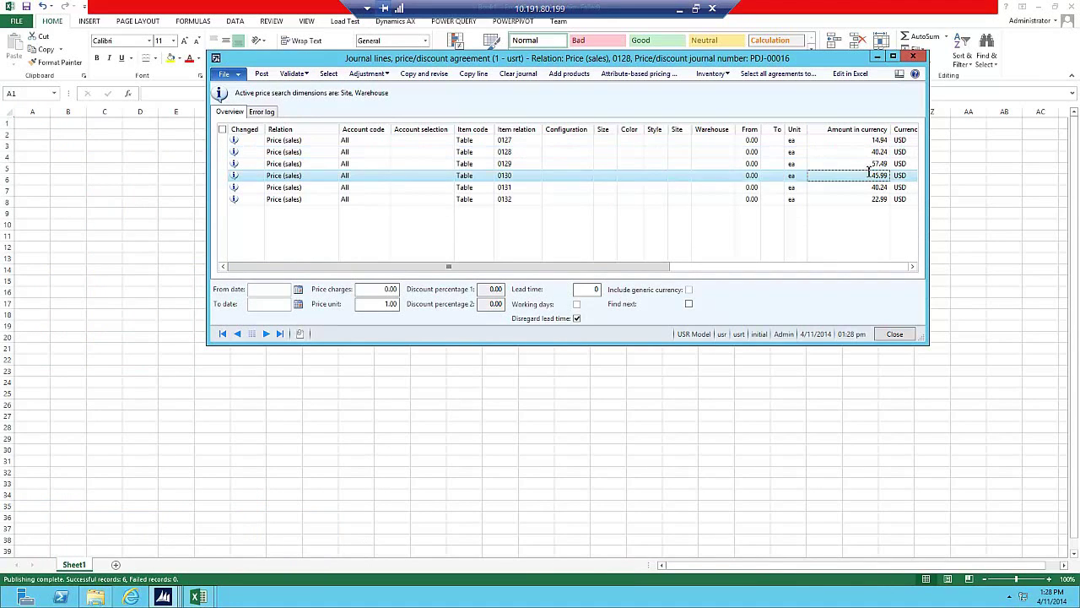
Post the Retail price/discount agreement journal without batch processing
{"action": "left_click", "coordinate": [268, 76]}
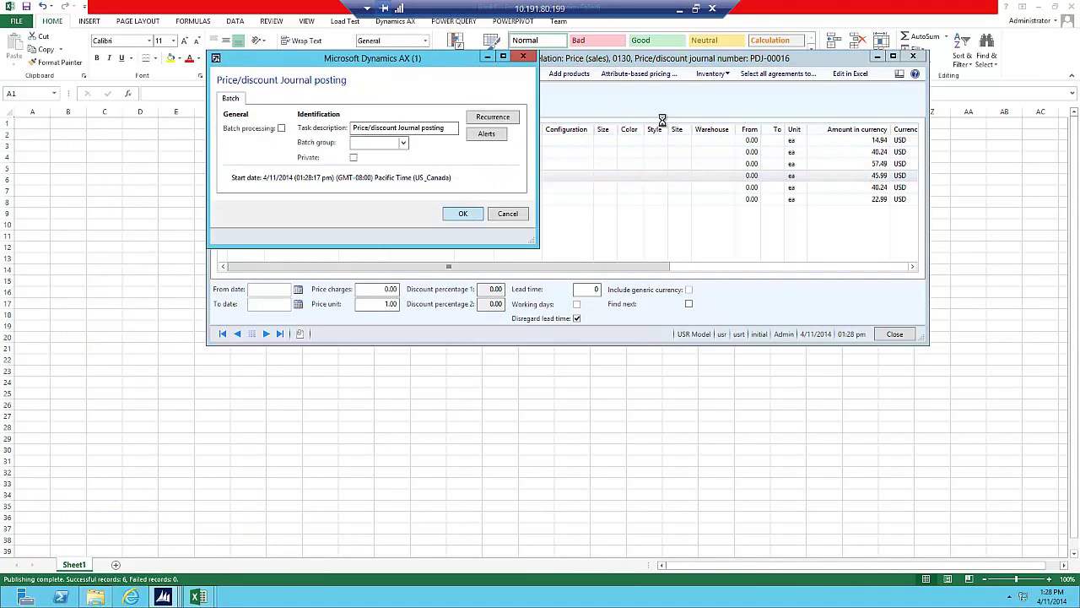
{"action": "left_click", "coordinate": [458, 212]}
{"action": "left_click", "coordinate": [373, 280]}
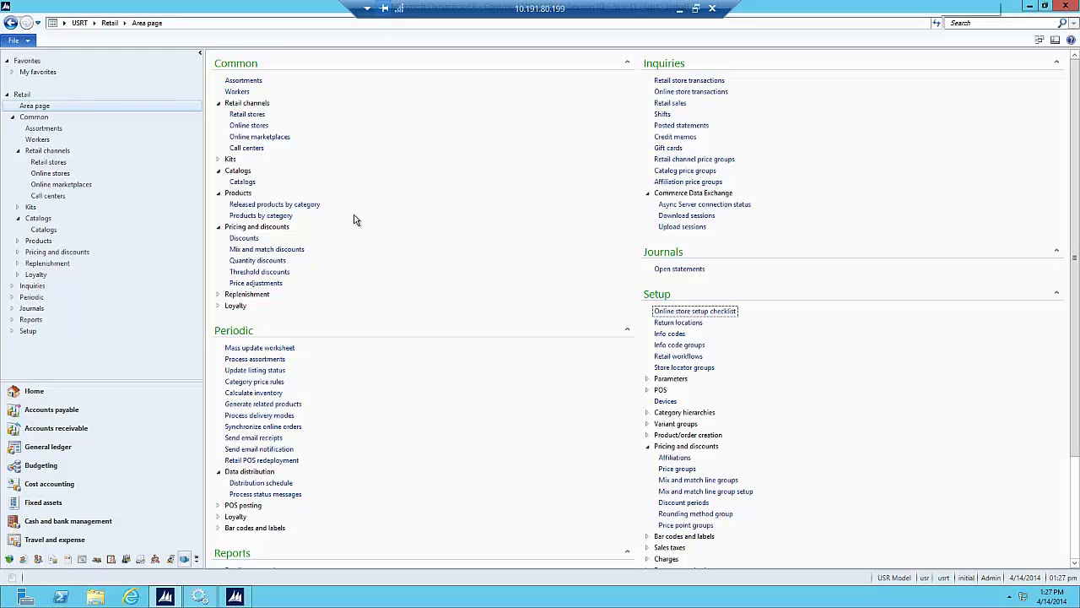
Open the Free patch with tubes mix and match discount, set its status to Disabled and review the discount concurrency mode options
{"action": "left_click", "coordinate": [257, 249]}
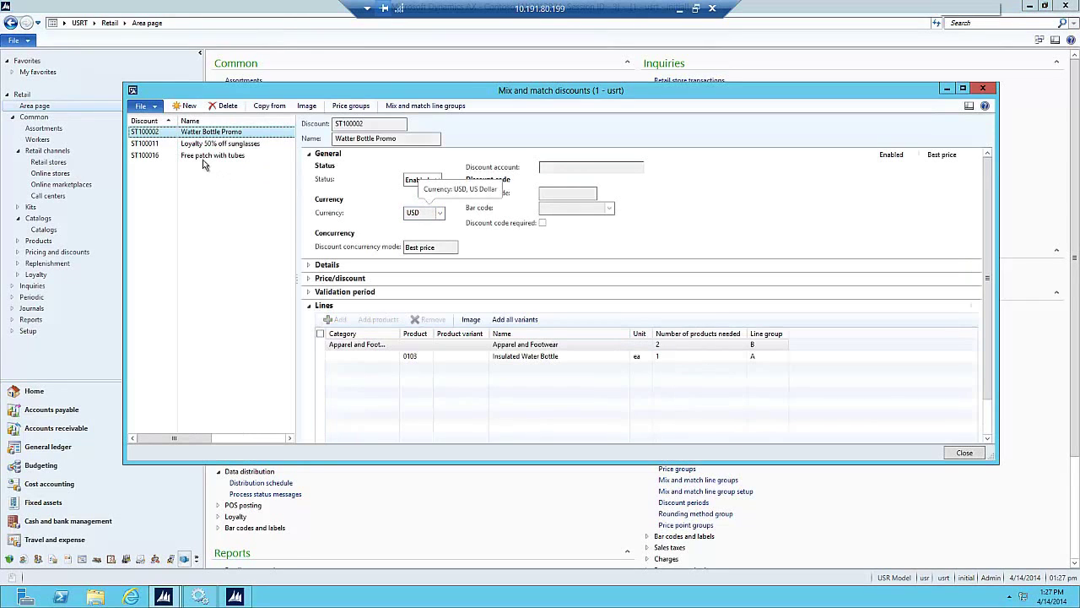
{"action": "left_click", "coordinate": [204, 158]}
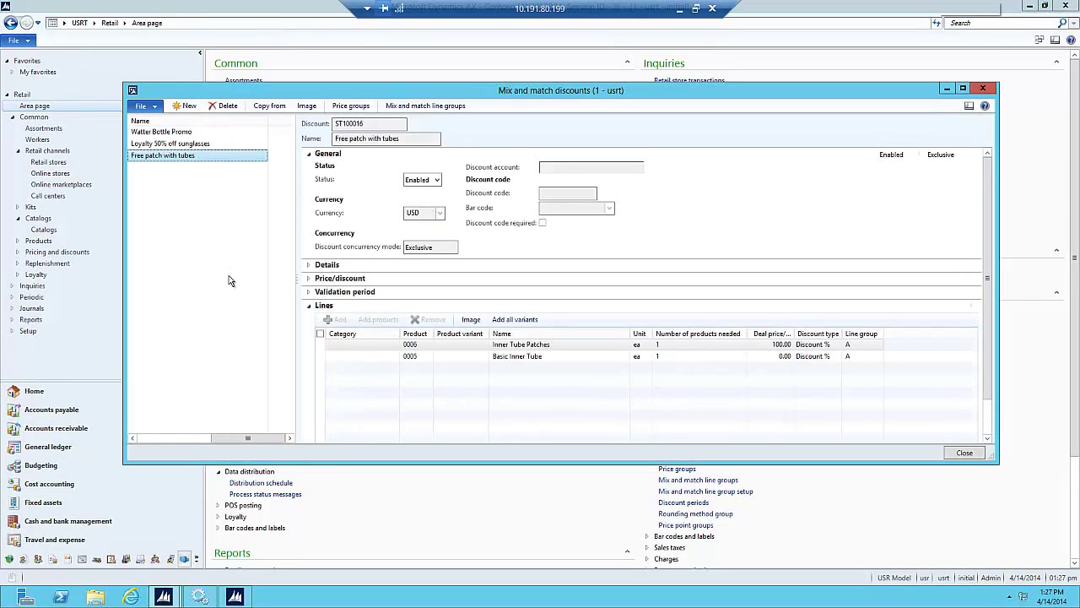
{"action": "left_click_drag", "start_coordinate": [252, 438], "coordinate": [177, 439]}
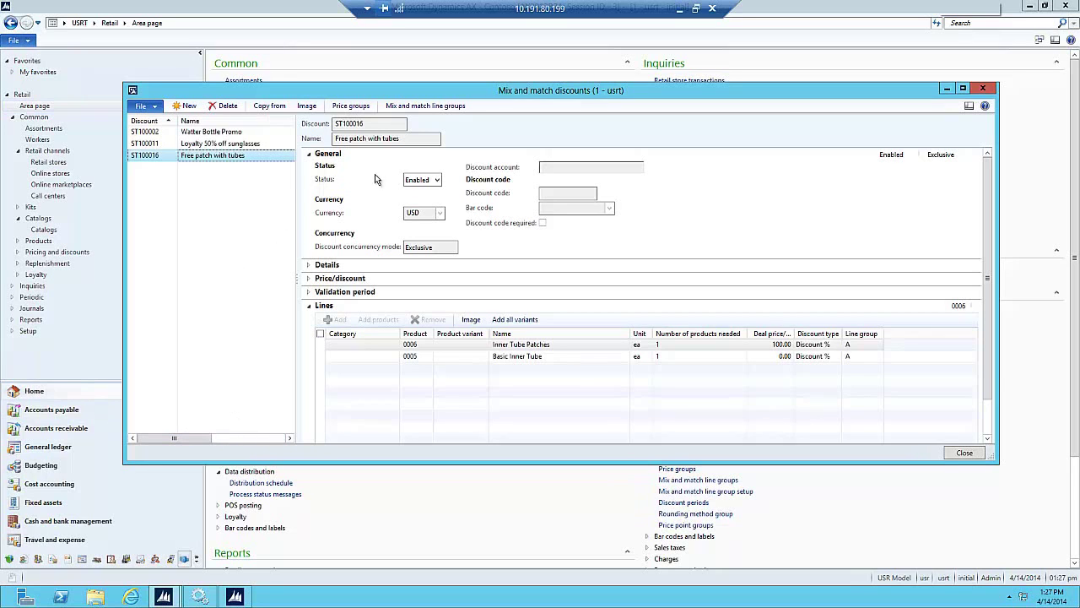
{"action": "left_click", "coordinate": [437, 180]}
{"action": "left_click", "coordinate": [421, 193]}
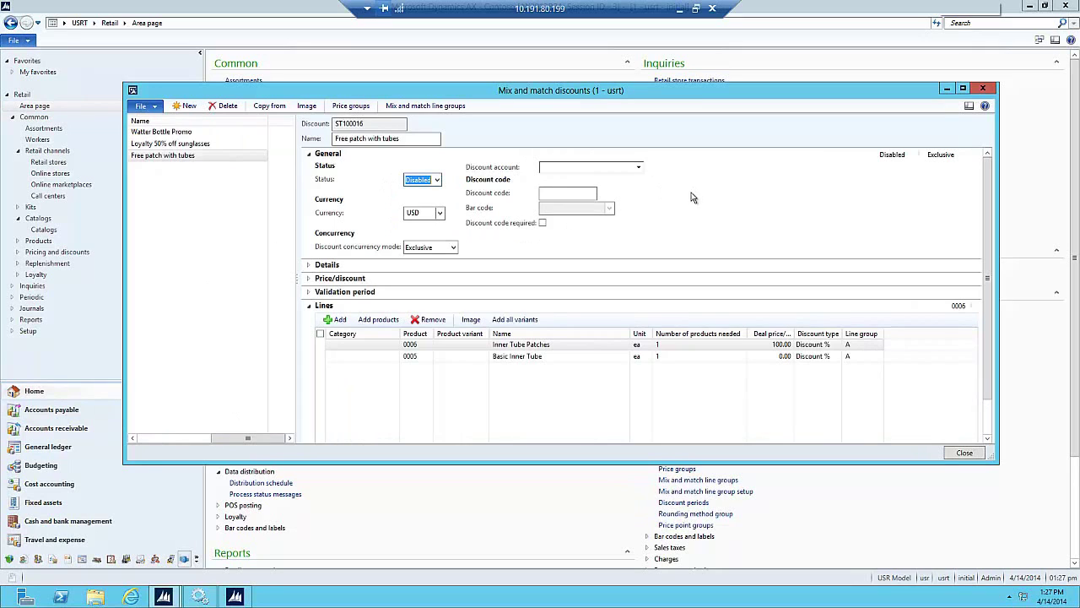
{"action": "left_click", "coordinate": [453, 247]}
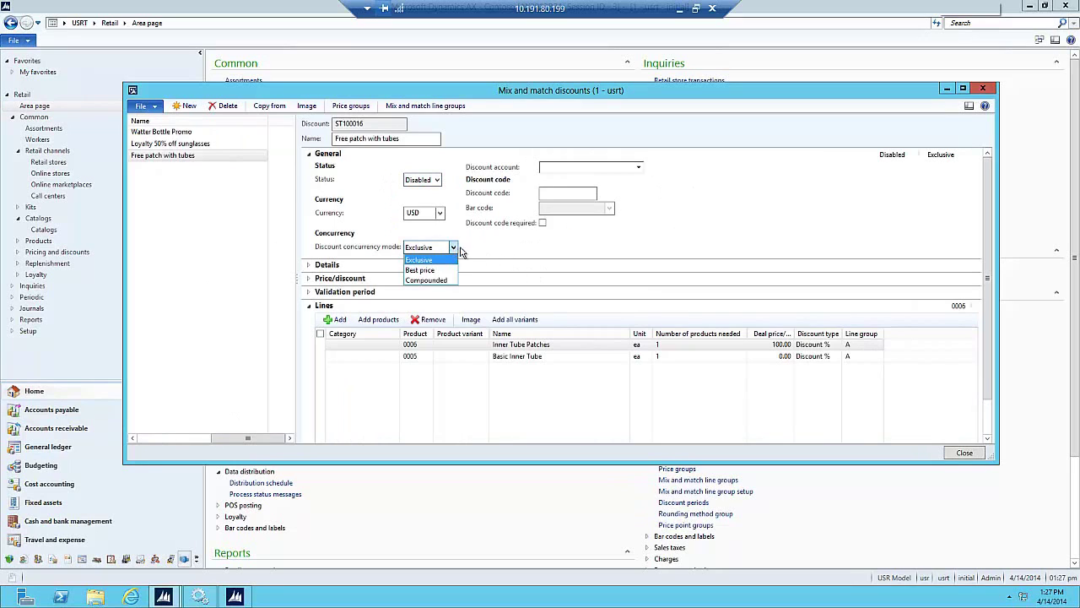
{"action": "left_click", "coordinate": [560, 246]}
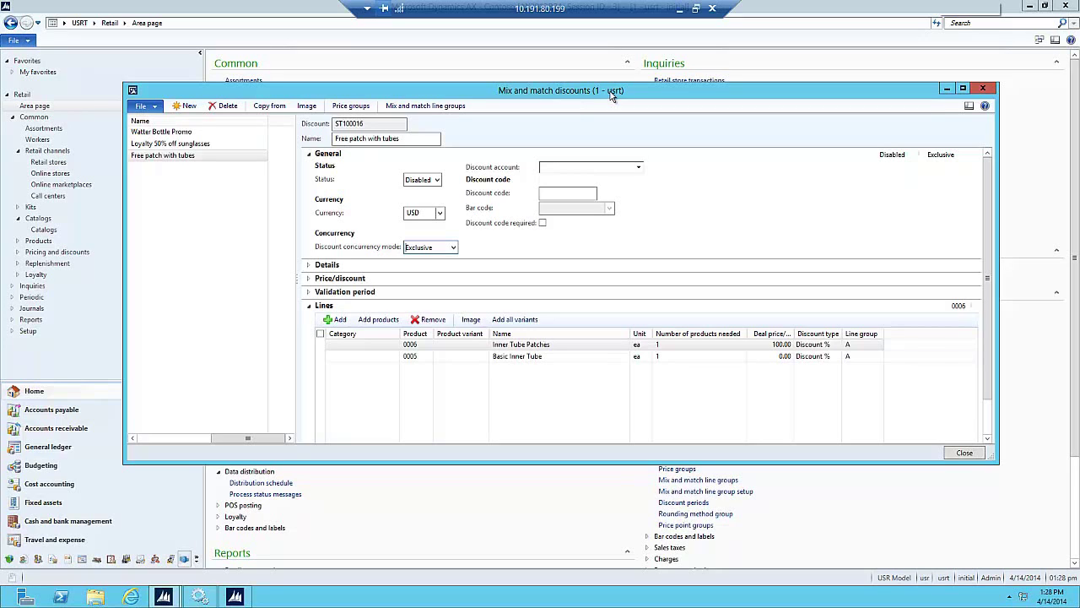
Review the price groups assigned to the Free patch with tubes discount, including the channels of the RP-Houston group
{"action": "left_click", "coordinate": [348, 106]}
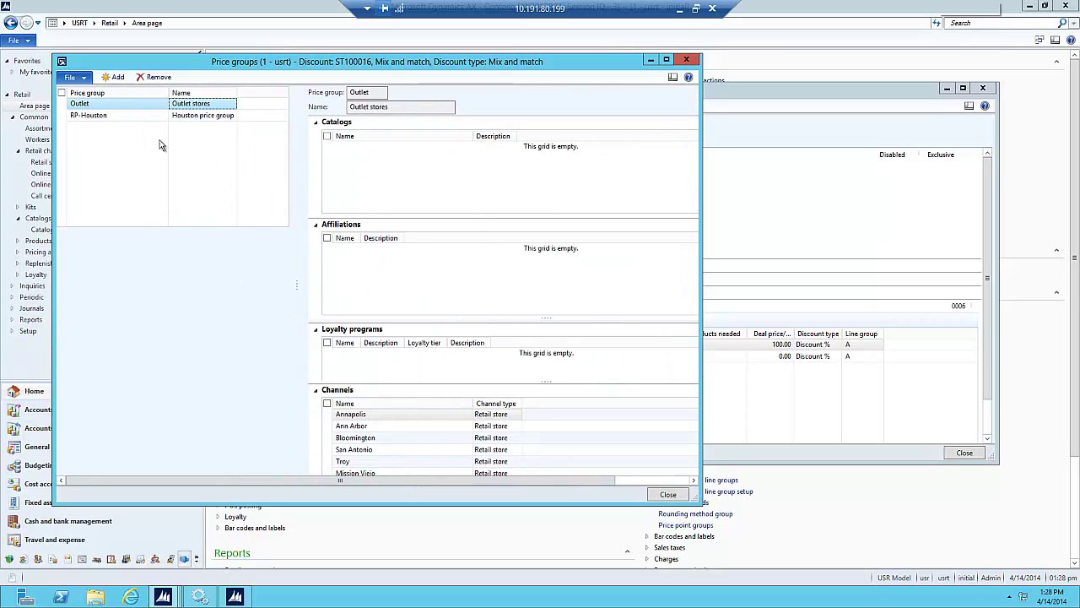
{"action": "left_click", "coordinate": [110, 116]}
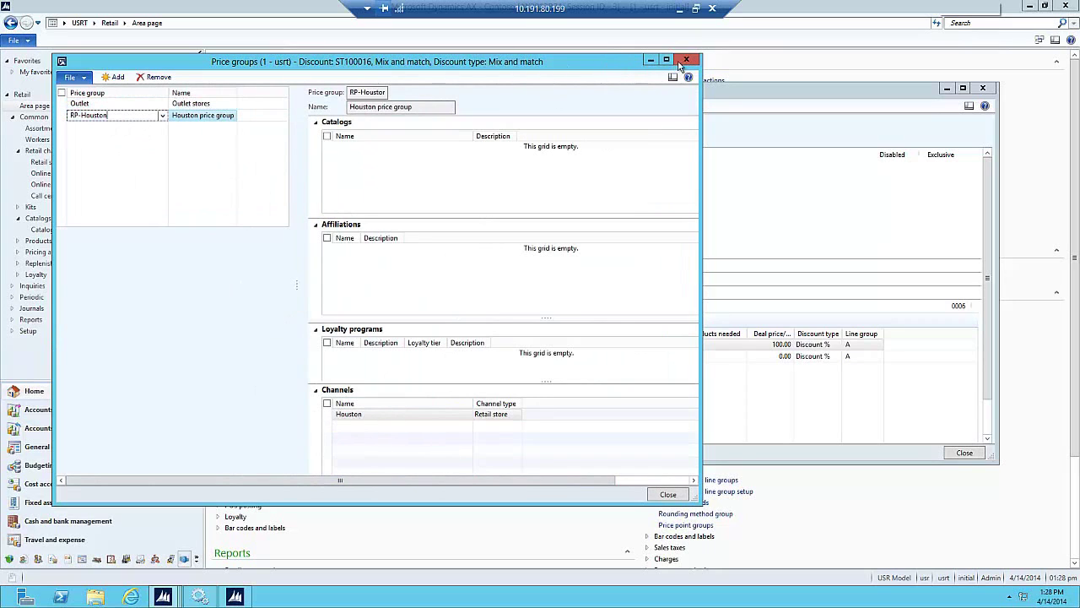
{"action": "left_click", "coordinate": [685, 61]}
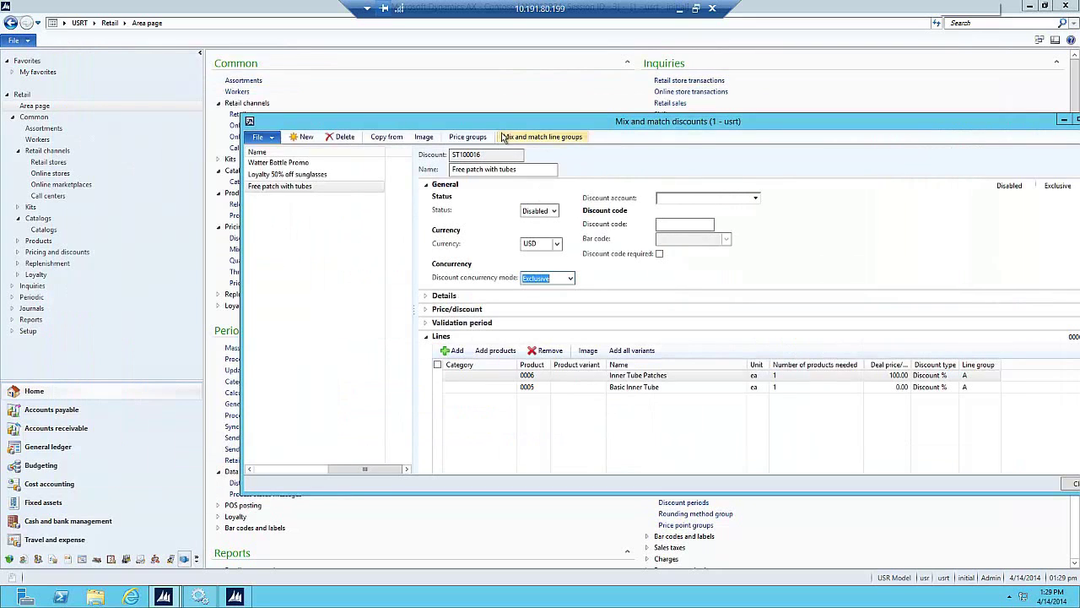
Set the Free patch with tubes discount's status to Enabled and close the mix and match discounts form
{"action": "left_click_drag", "start_coordinate": [508, 124], "coordinate": [550, 128]}
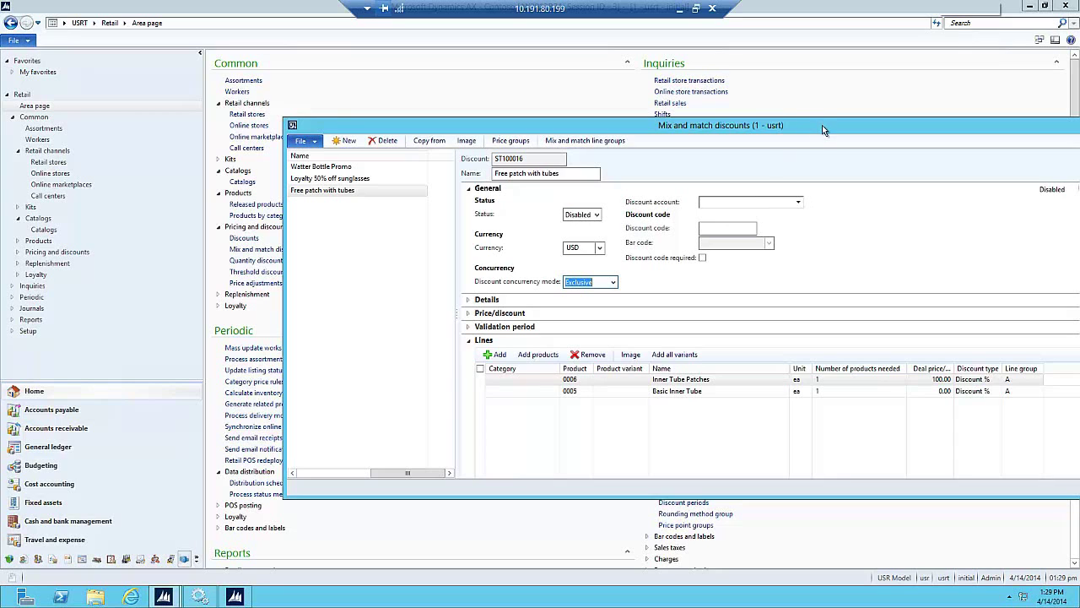
{"action": "left_click_drag", "start_coordinate": [823, 125], "coordinate": [680, 135]}
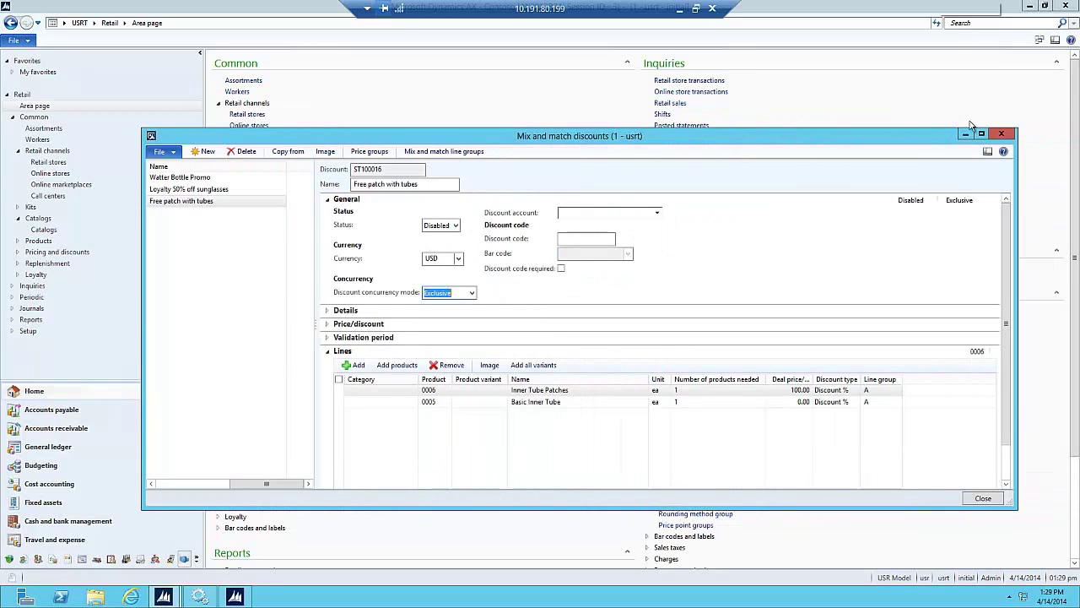
{"action": "left_click", "coordinate": [455, 225]}
{"action": "left_click", "coordinate": [437, 248]}
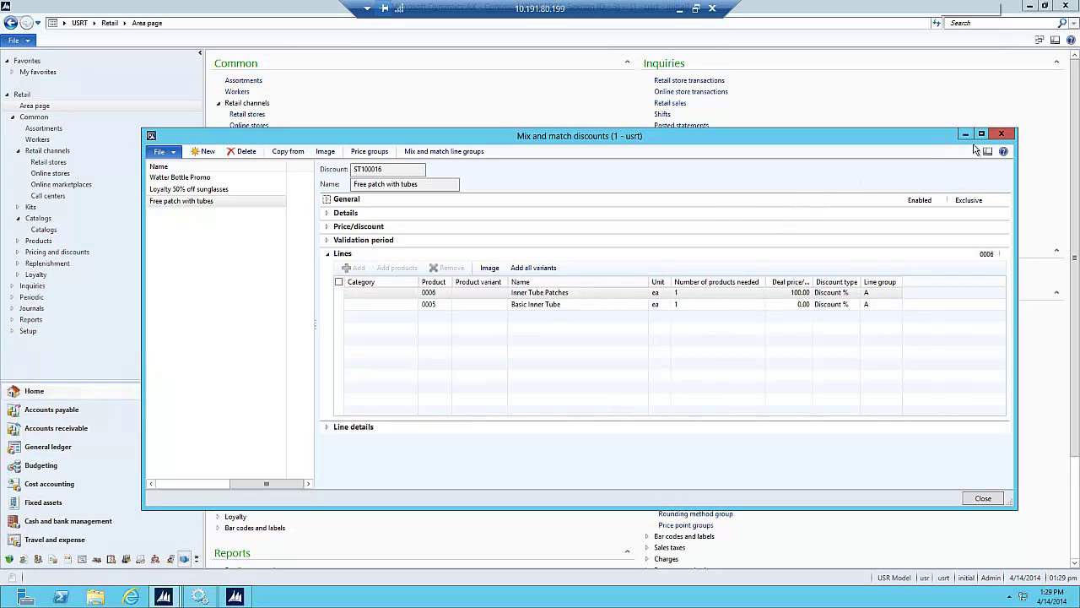
{"action": "left_click", "coordinate": [1001, 134]}
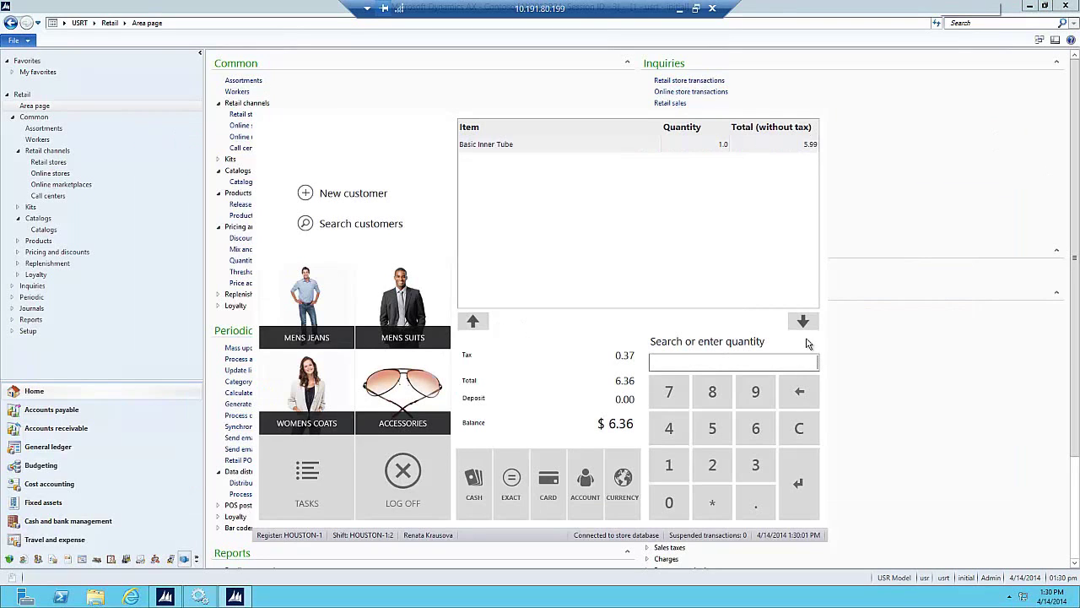
Add item 0006 to the point-of-sale transaction that already contains the Basic Inner Tube
{"action": "type", "text": "0006"}
{"action": "key", "text": "Return"}
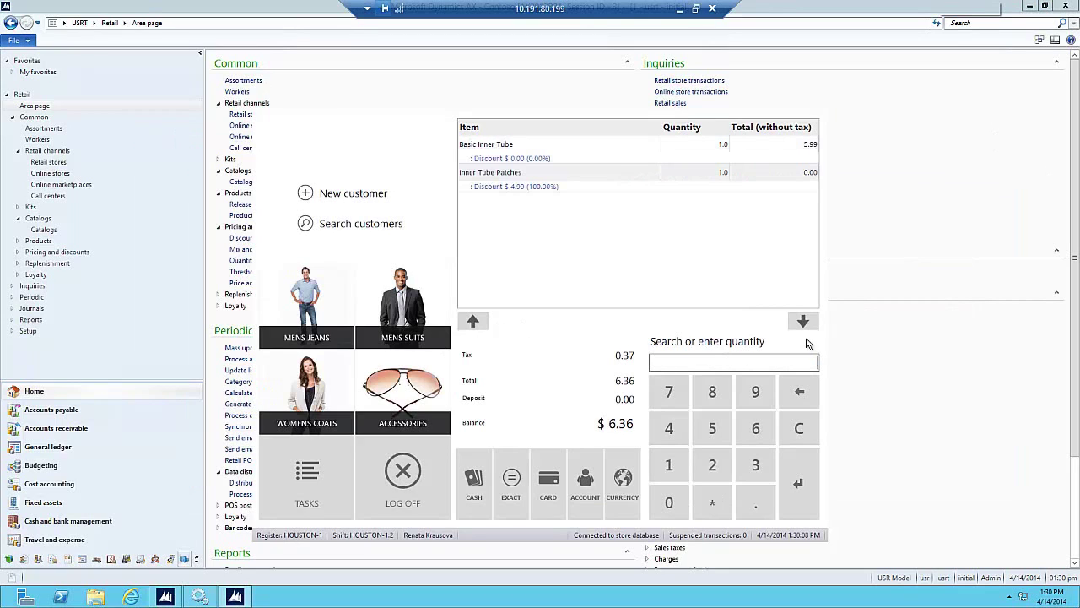
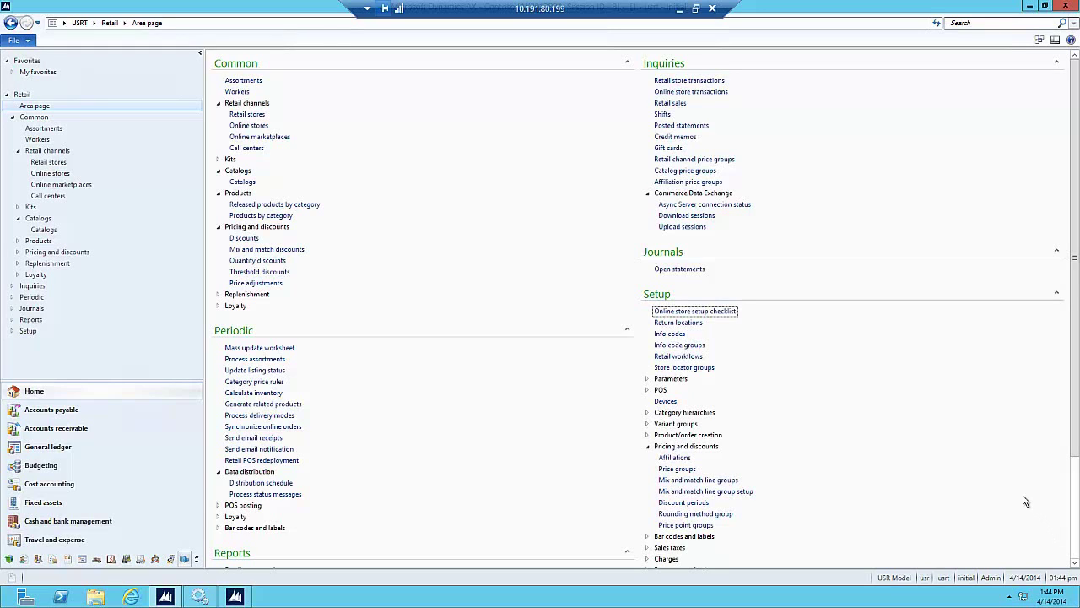
Create a price group LL named Little League and mark it as a Retail price group
{"action": "left_click", "coordinate": [678, 470]}
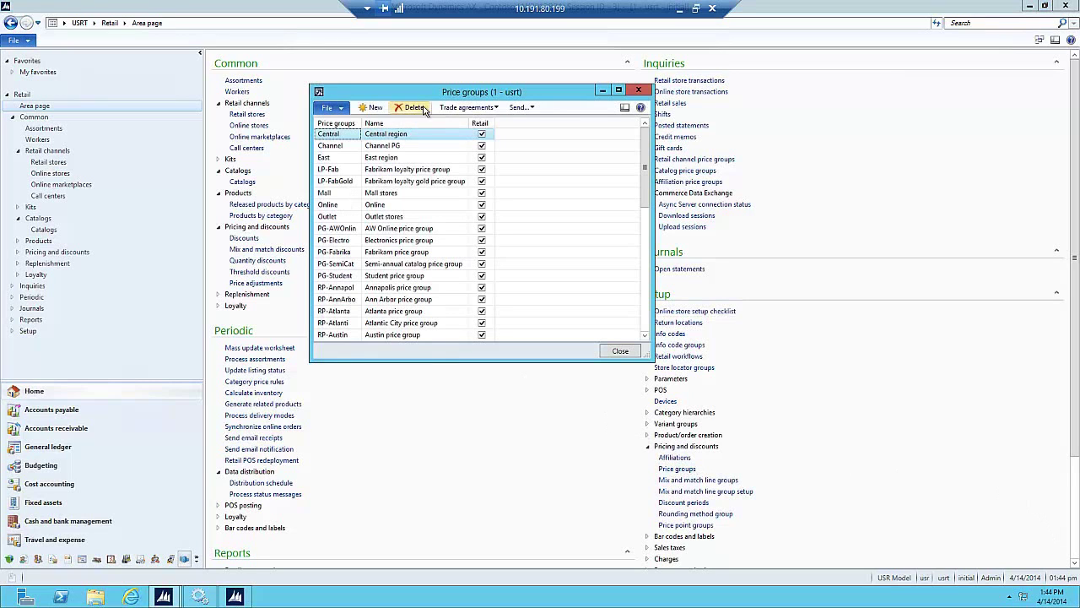
{"action": "left_click", "coordinate": [371, 107]}
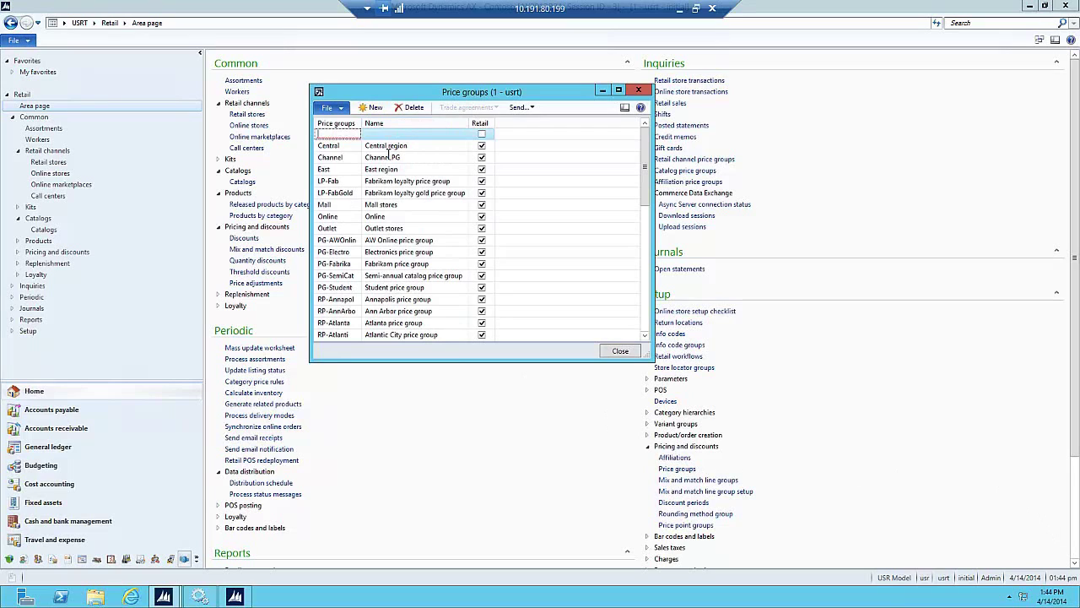
{"action": "type", "text": "LL"}
{"action": "key", "text": "Tab"}
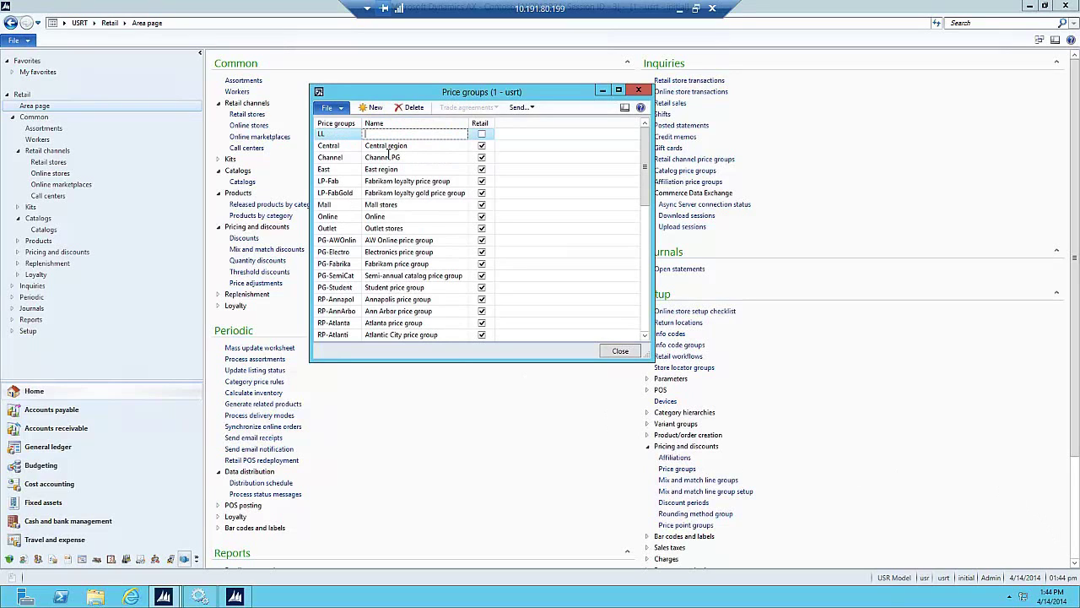
{"action": "type", "text": "Little League"}
{"action": "key", "text": "Tab"}
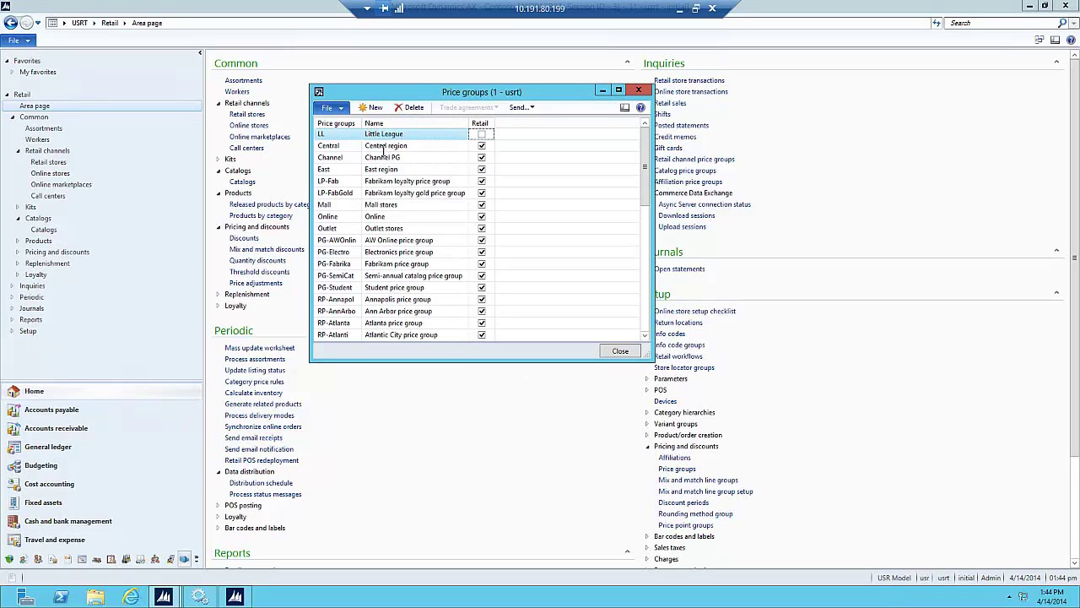
{"action": "left_click", "coordinate": [489, 136]}
{"action": "left_click", "coordinate": [622, 352]}
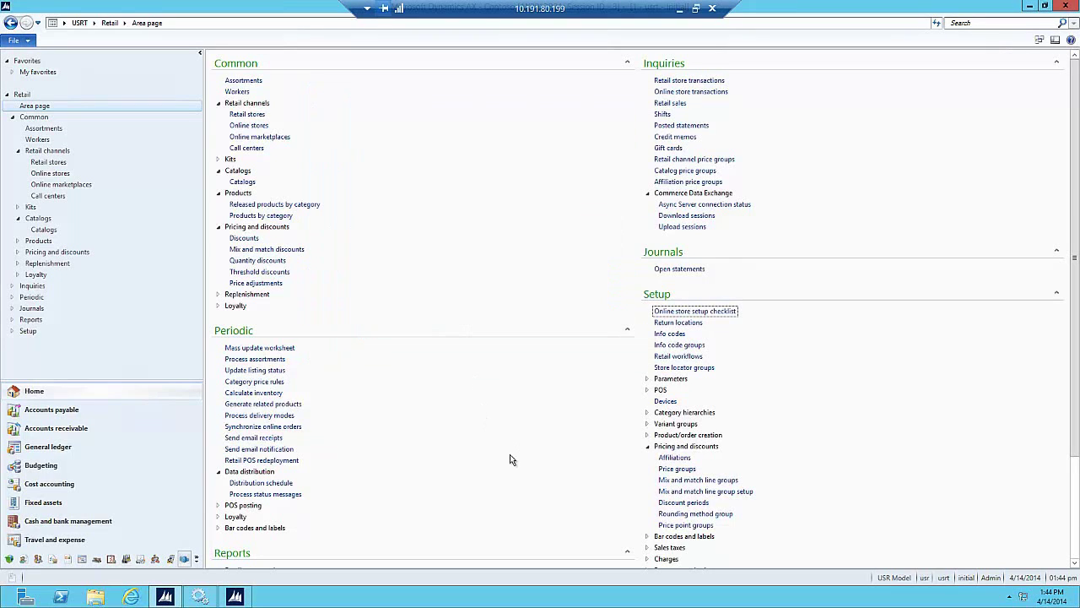
Create an affiliation named Teams with the description Youth team sports
{"action": "left_click", "coordinate": [680, 457]}
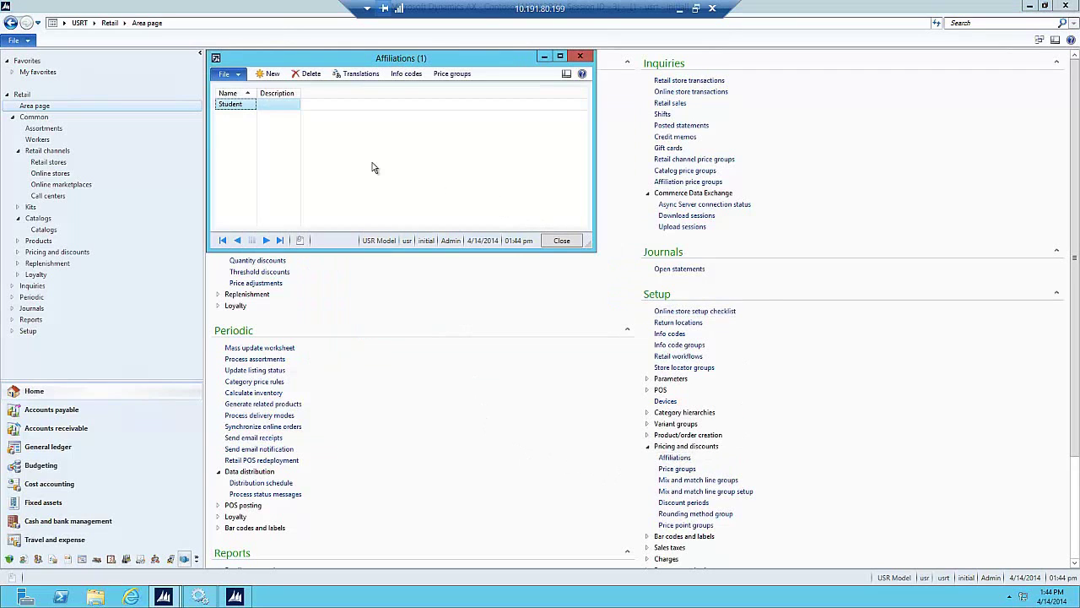
{"action": "left_click", "coordinate": [270, 73]}
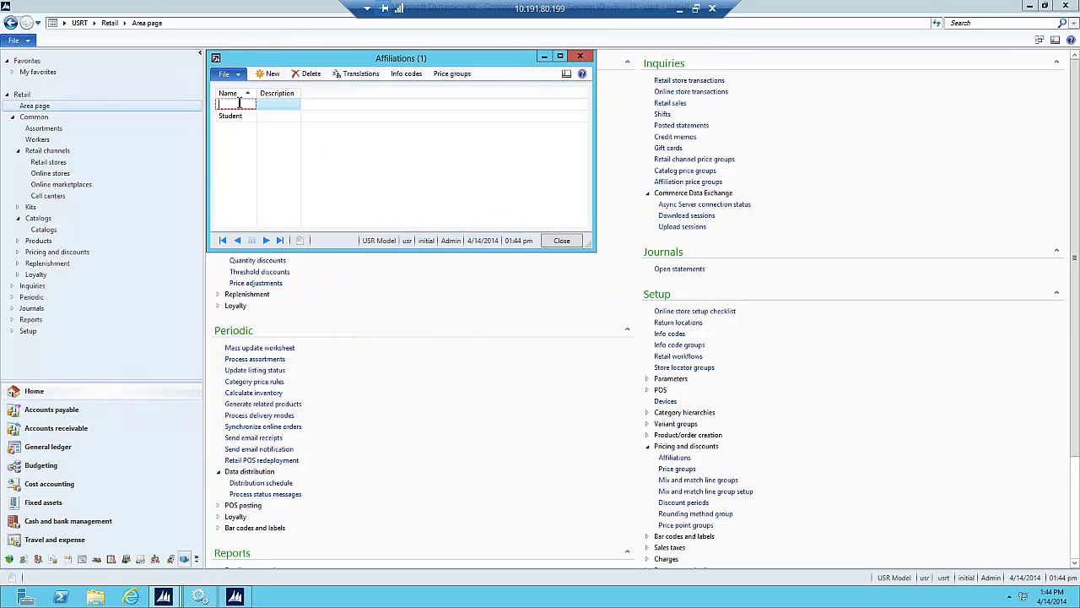
{"action": "type", "text": "Teams"}
{"action": "key", "text": "Tab"}
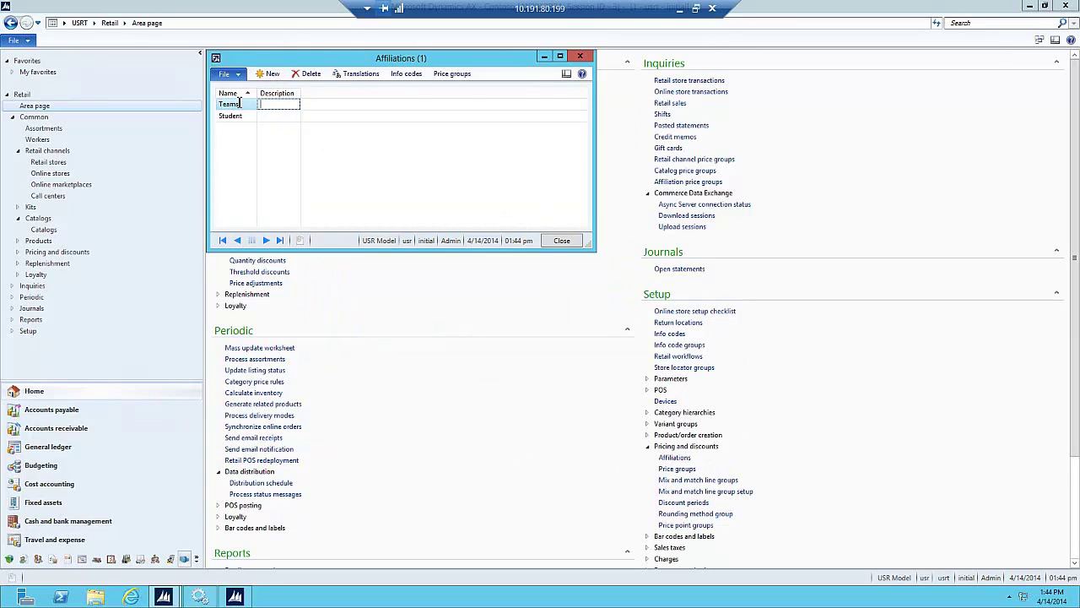
{"action": "key", "text": "ctrl+v"}
{"action": "type", "text": "Youth team s"}
{"action": "type", "text": "ports"}
Assign price group LL to the Teams affiliation for legal entity usrt and close the affiliation forms
{"action": "left_click", "coordinate": [456, 77]}
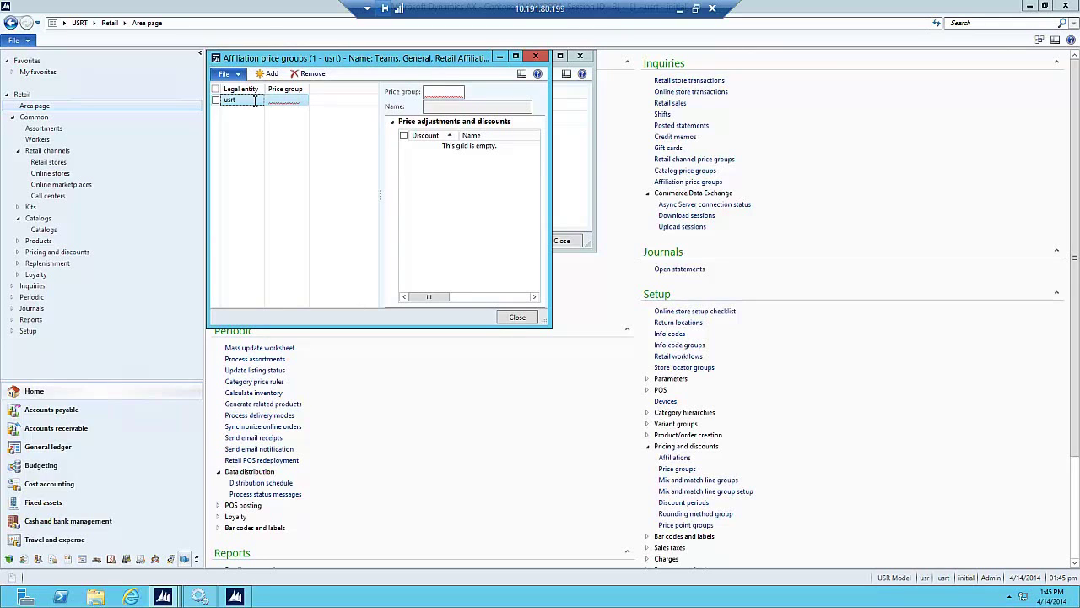
{"action": "left_click", "coordinate": [283, 99]}
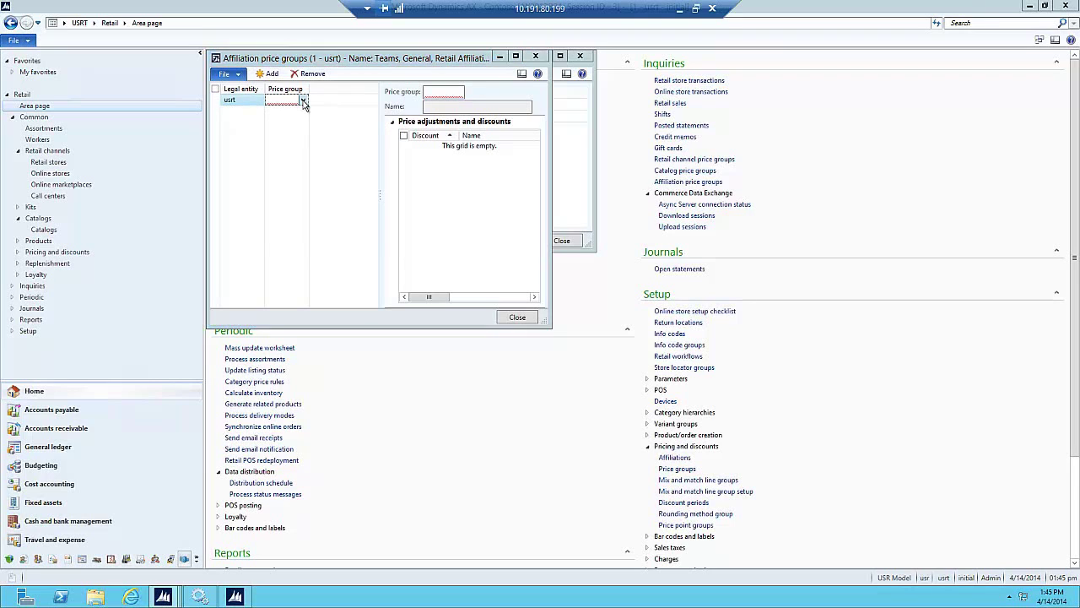
{"action": "left_click", "coordinate": [302, 100]}
{"action": "left_click", "coordinate": [298, 159]}
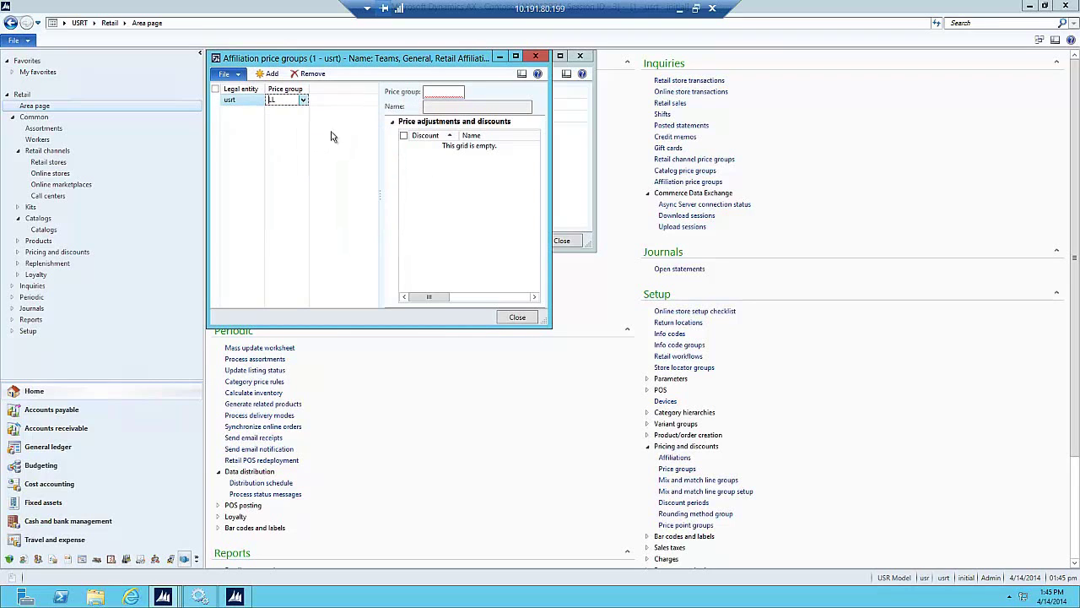
{"action": "key", "text": "Escape"}
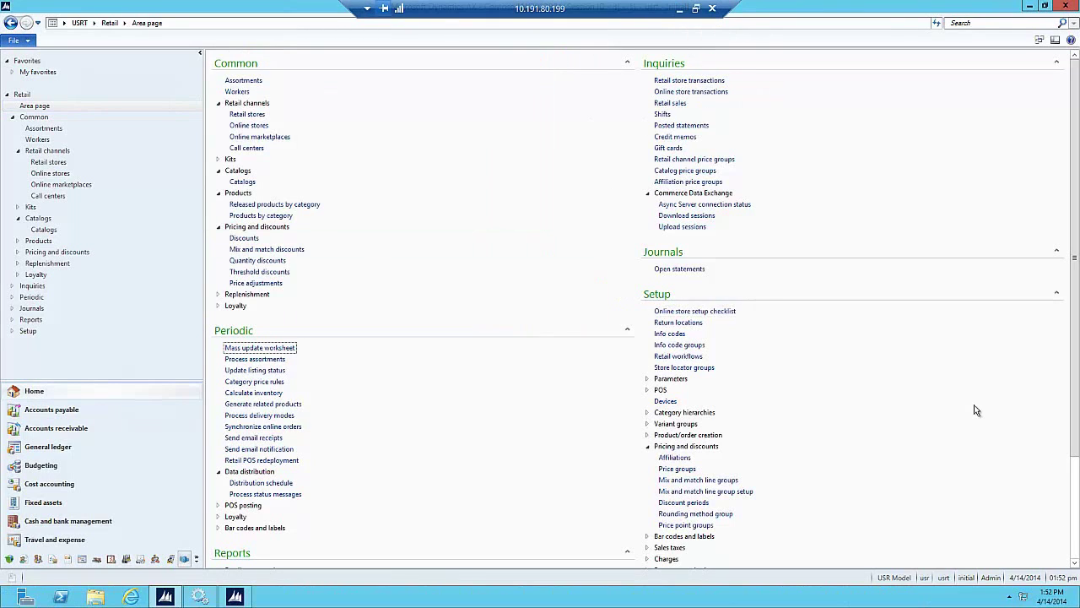
Create a new threshold discount named Little league discounts
{"action": "key", "text": "Tab"}
{"action": "left_click", "coordinate": [255, 273]}
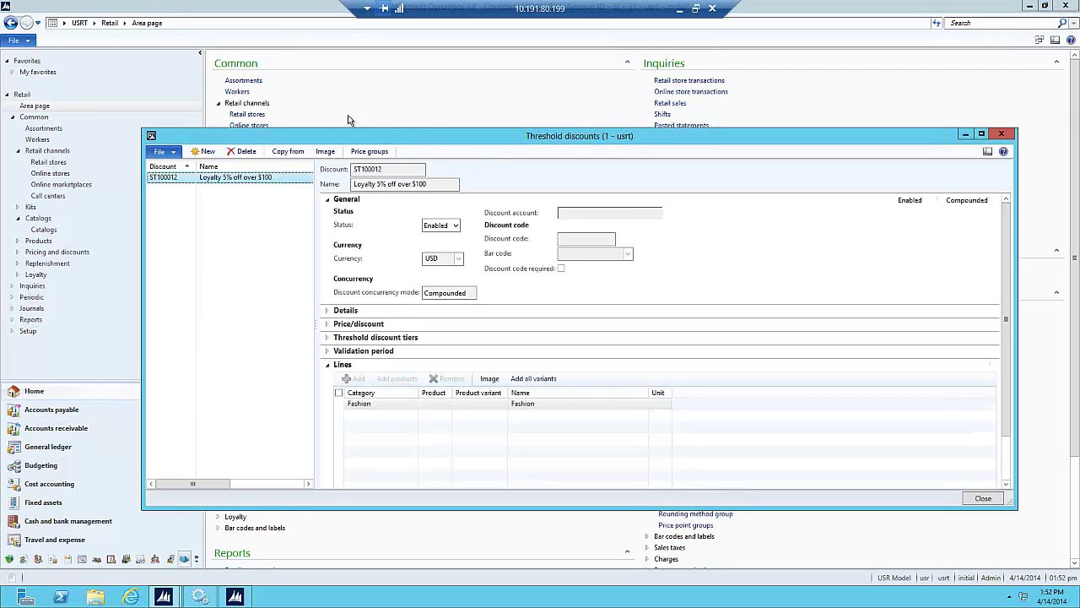
{"action": "left_click", "coordinate": [202, 151]}
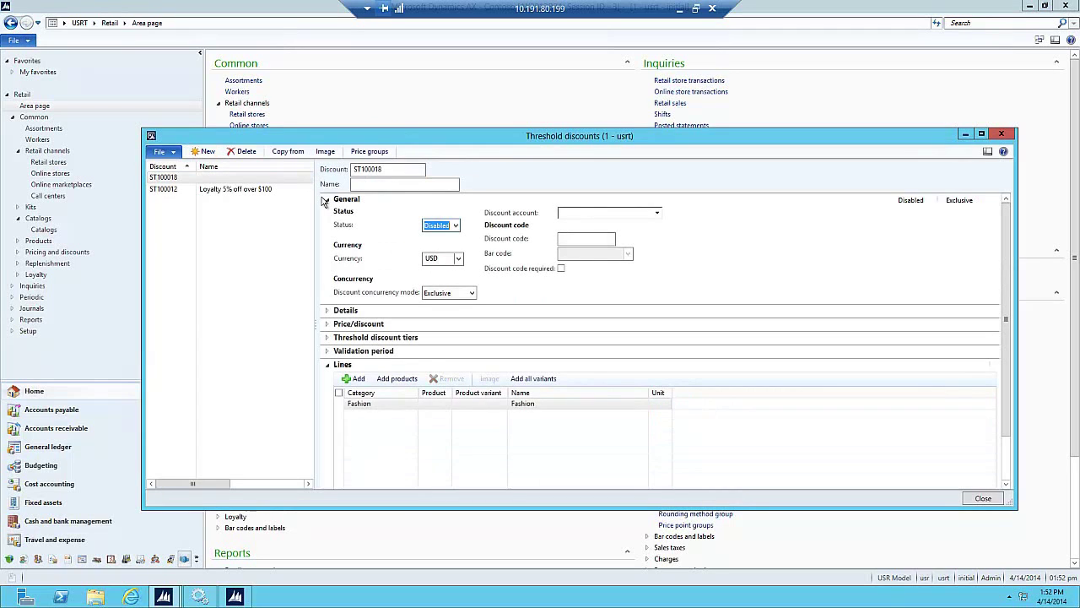
{"action": "left_click", "coordinate": [378, 185]}
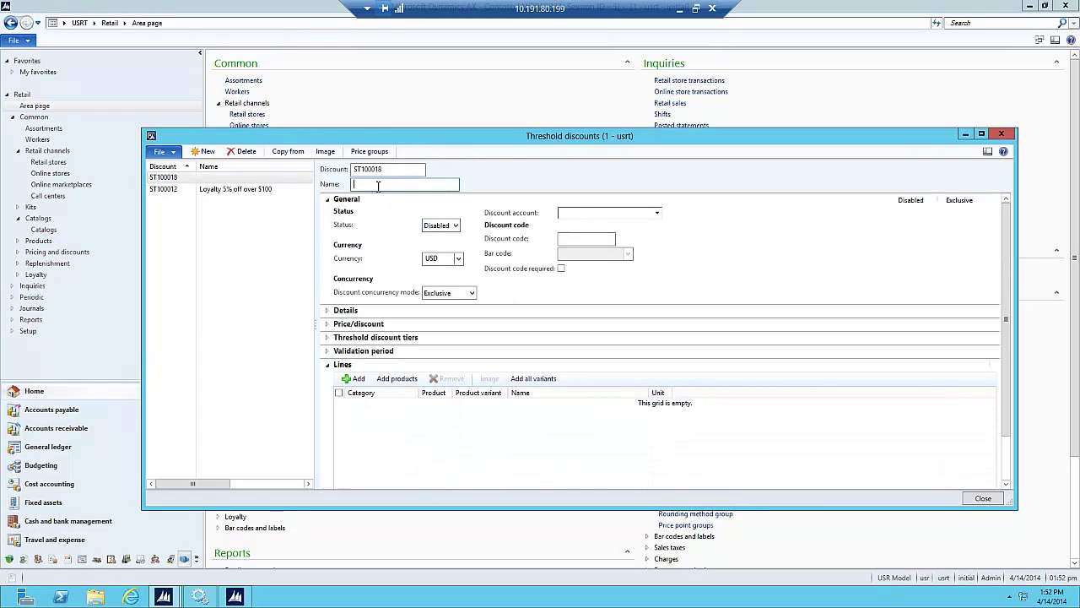
{"action": "type", "text": "Little league di"}
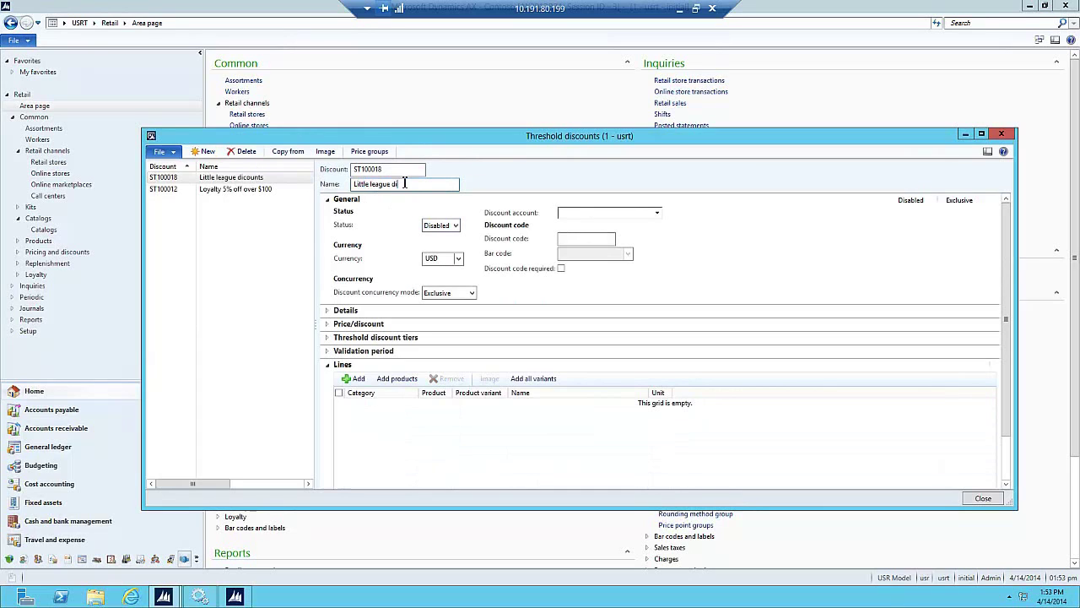
{"action": "type", "text": "scounts"}
{"action": "key", "text": "Tab"}
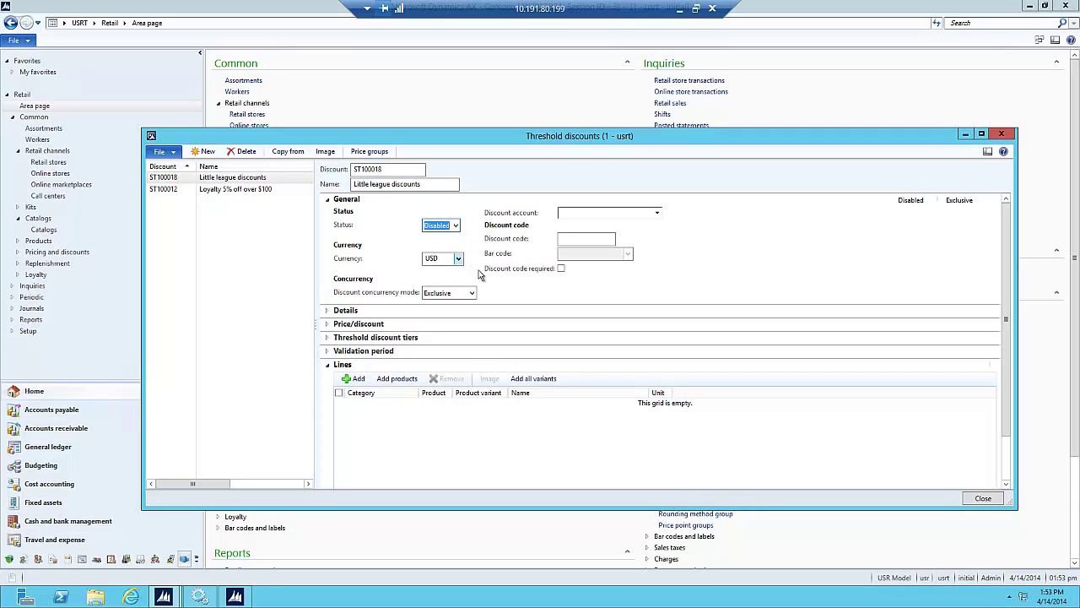
Set the Little league discounts concurrency mode to Best price and expand its threshold discount tiers
{"action": "left_click", "coordinate": [470, 293]}
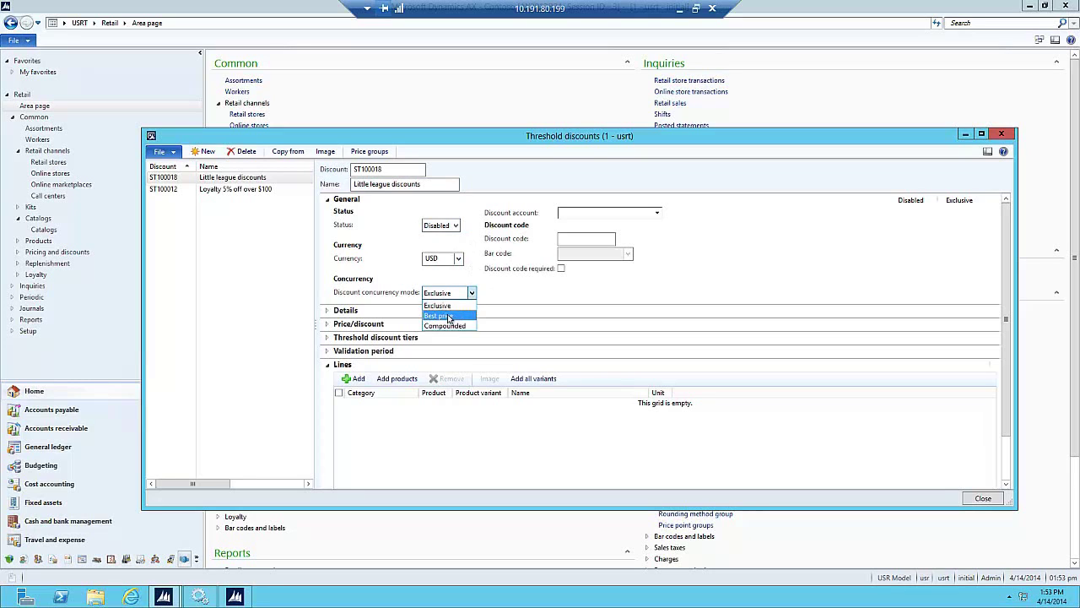
{"action": "left_click", "coordinate": [448, 313]}
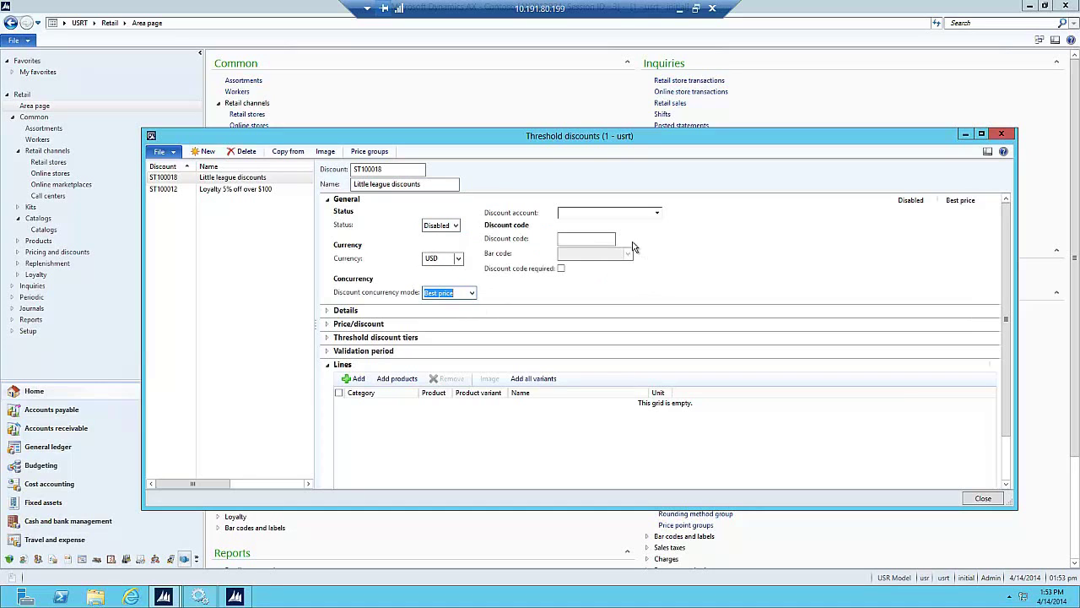
{"action": "left_click", "coordinate": [347, 336]}
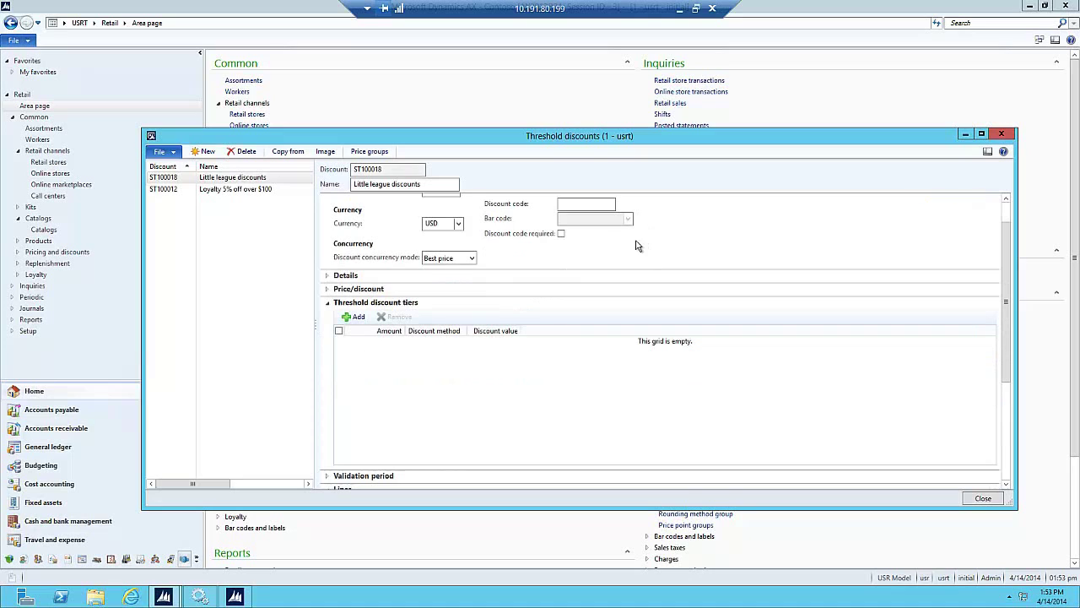
Add a threshold discount tier with an amount of 200.00, method Discount amount, and discount value 50.00
{"action": "left_click", "coordinate": [367, 318]}
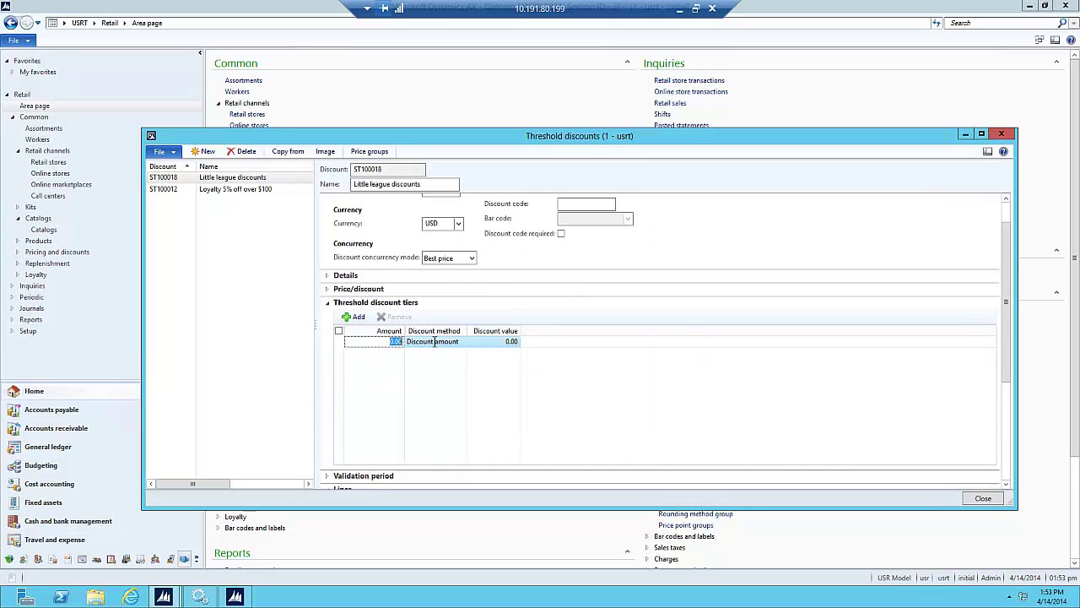
{"action": "type", "text": "200.00"}
{"action": "left_click", "coordinate": [456, 342]}
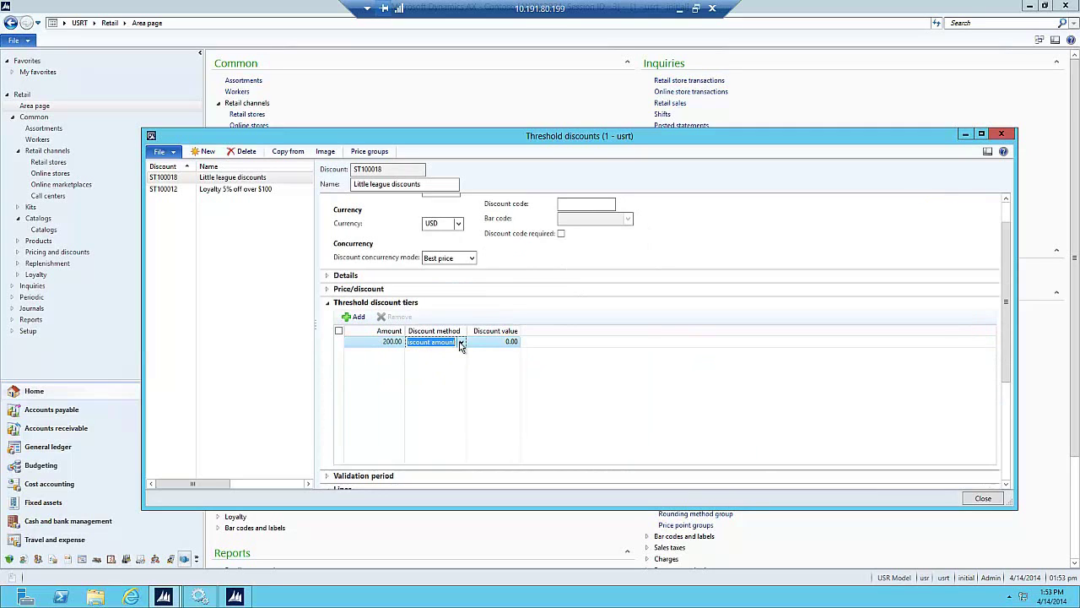
{"action": "left_click", "coordinate": [461, 341]}
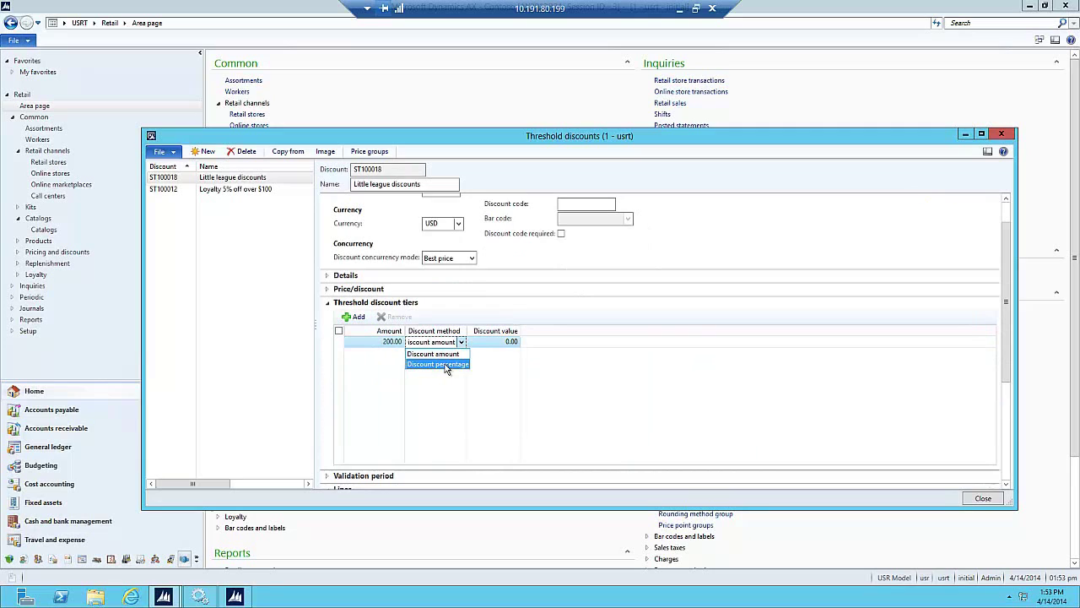
{"action": "left_click", "coordinate": [492, 342]}
{"action": "left_click", "coordinate": [498, 342]}
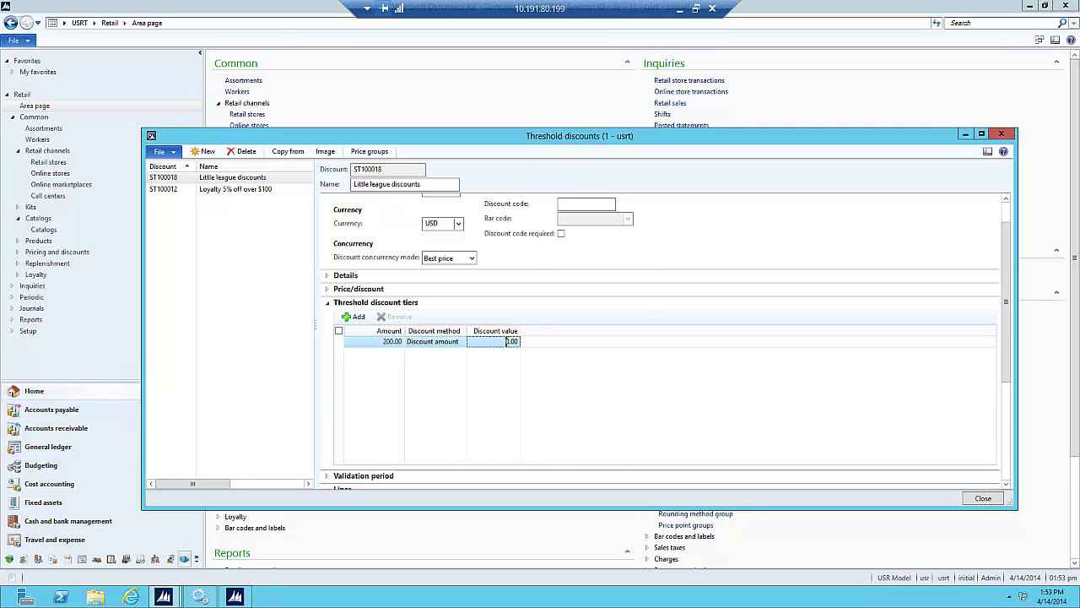
{"action": "type", "text": "5"}
Add a second threshold discount tier with an amount of 500.00 and a discount amount of 150.00
{"action": "key", "text": "ctrl+n"}
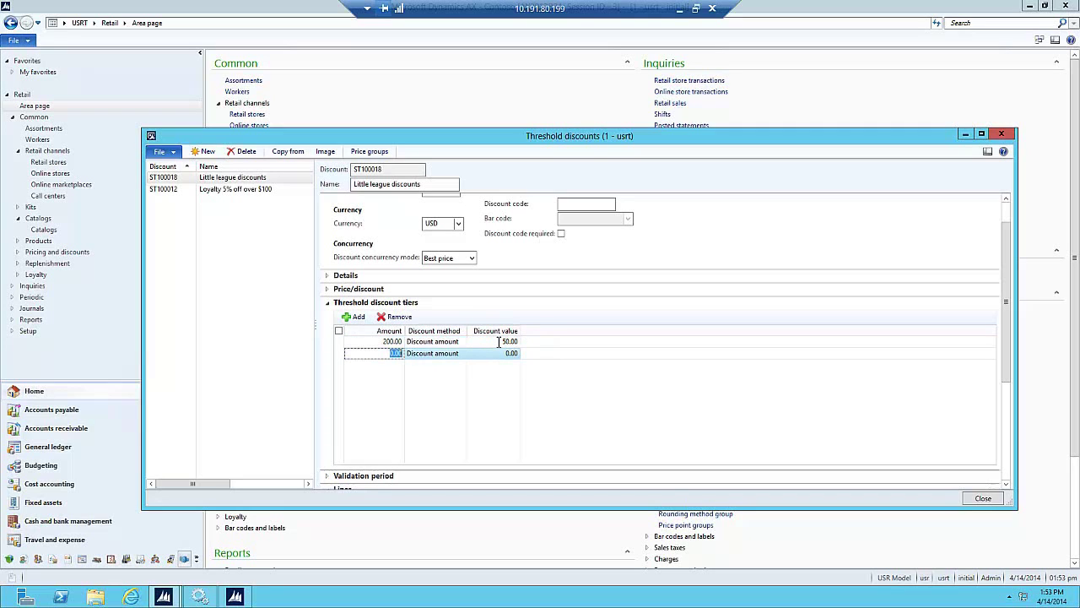
{"action": "type", "text": "500.00"}
{"action": "key", "text": "Tab"}
{"action": "key", "text": "Tab"}
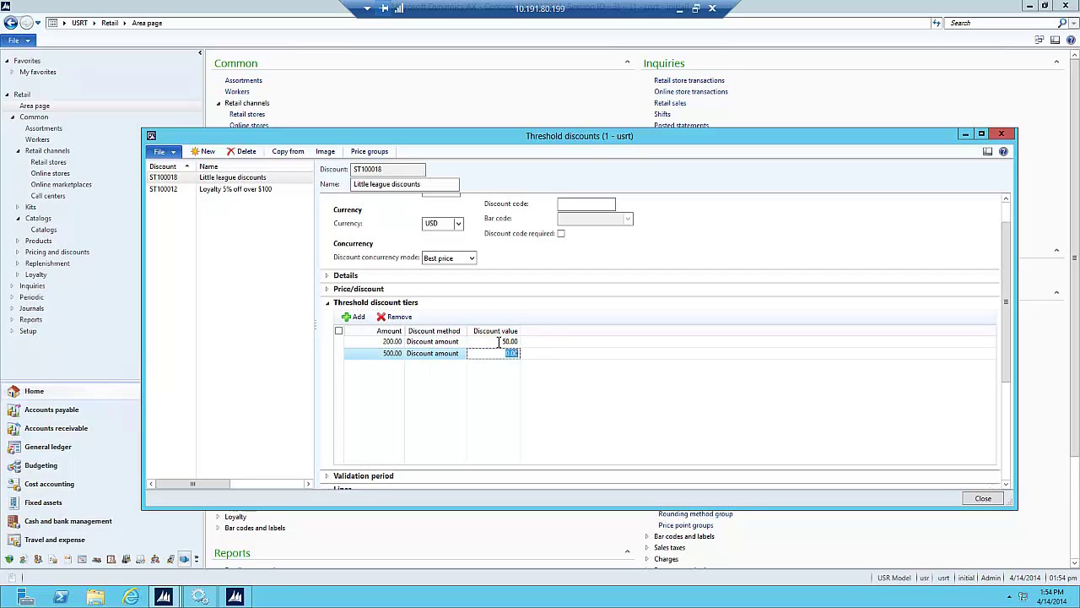
{"action": "type", "text": "150"}
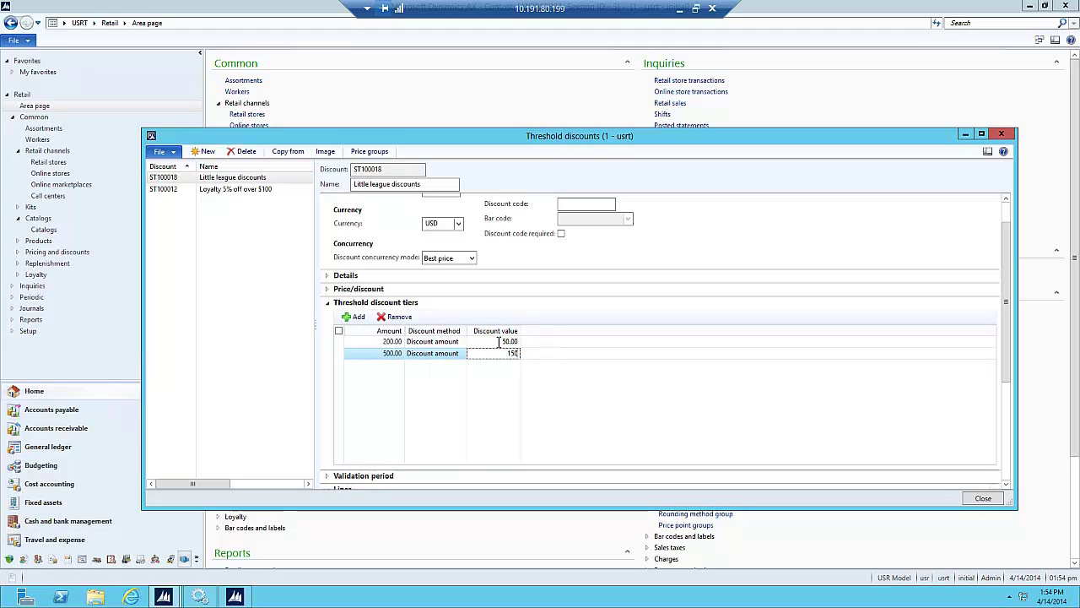
{"action": "type", "text": ".00"}
Add a discount line for the Baseball category under Team Sports in the retail product hierarchy
{"action": "left_click", "coordinate": [544, 277]}
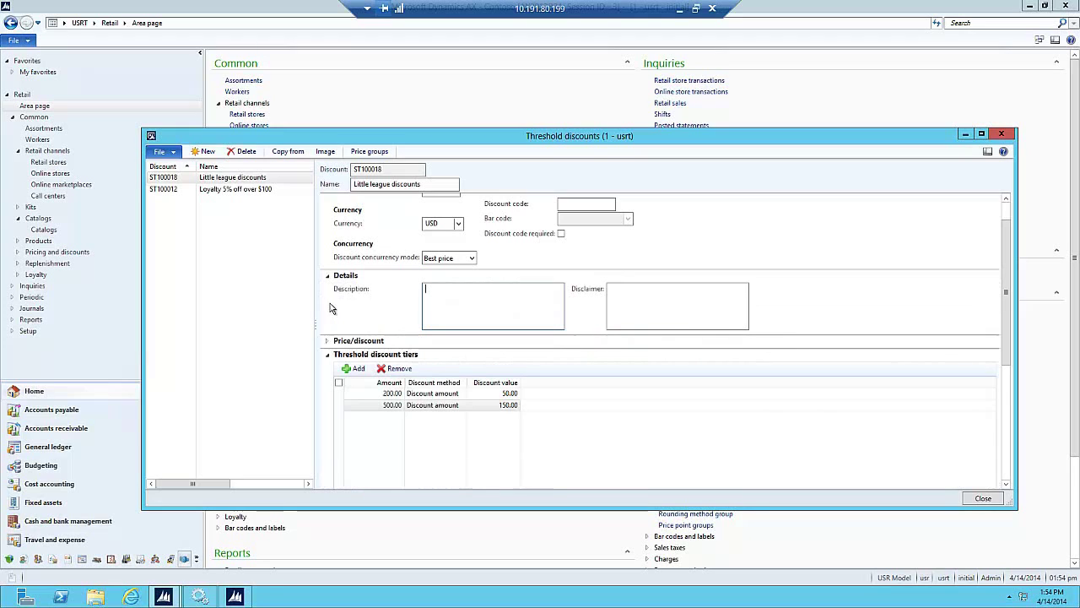
{"action": "left_click", "coordinate": [329, 354]}
{"action": "scroll", "coordinate": [422, 355], "scroll_direction": "down", "scroll_amount": 2}
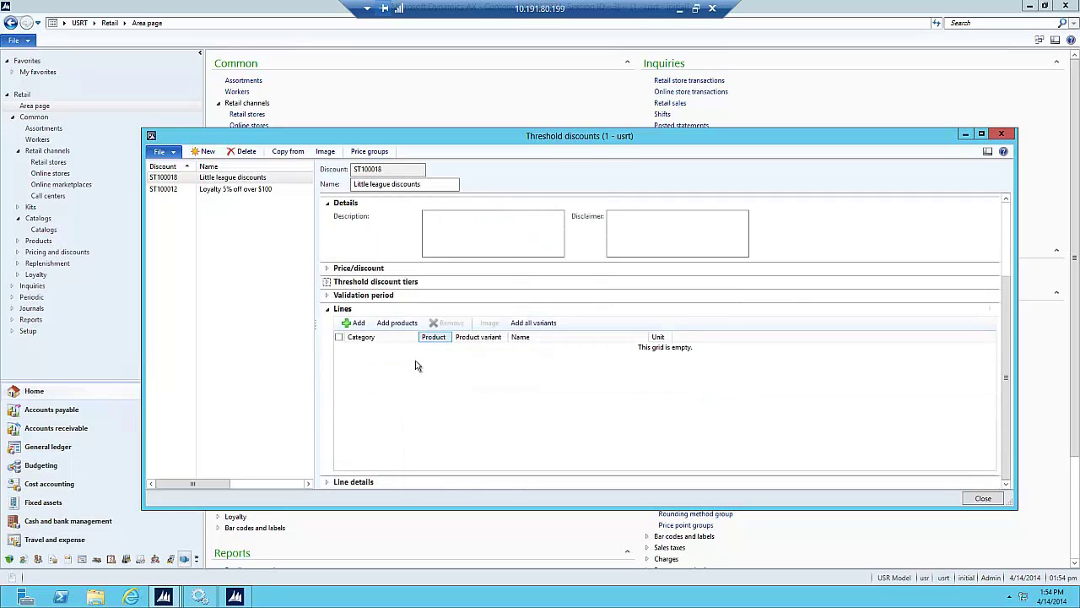
{"action": "left_click", "coordinate": [358, 323]}
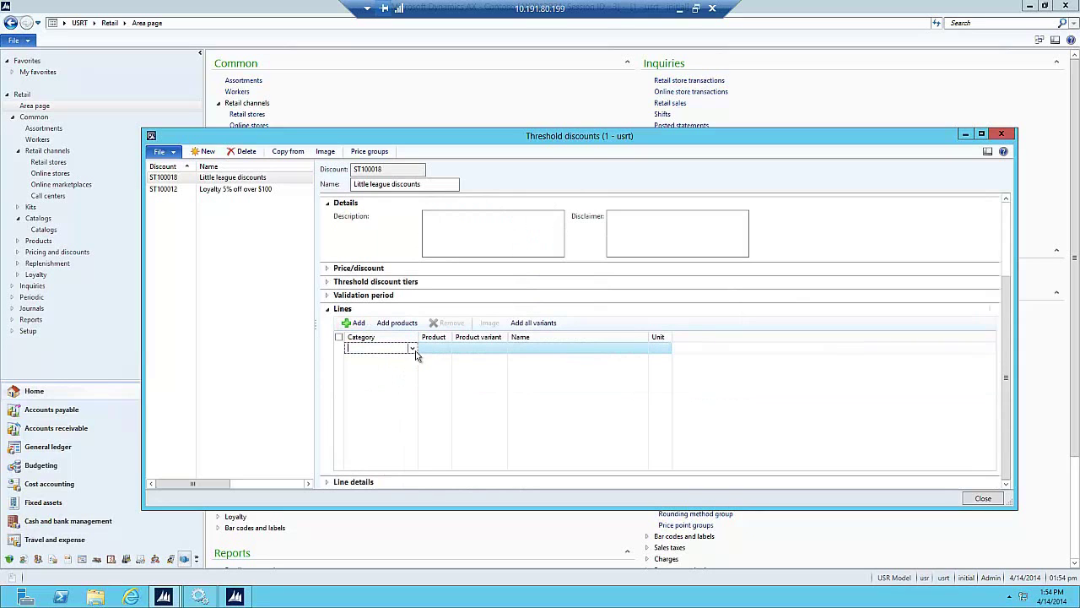
{"action": "left_click", "coordinate": [412, 348]}
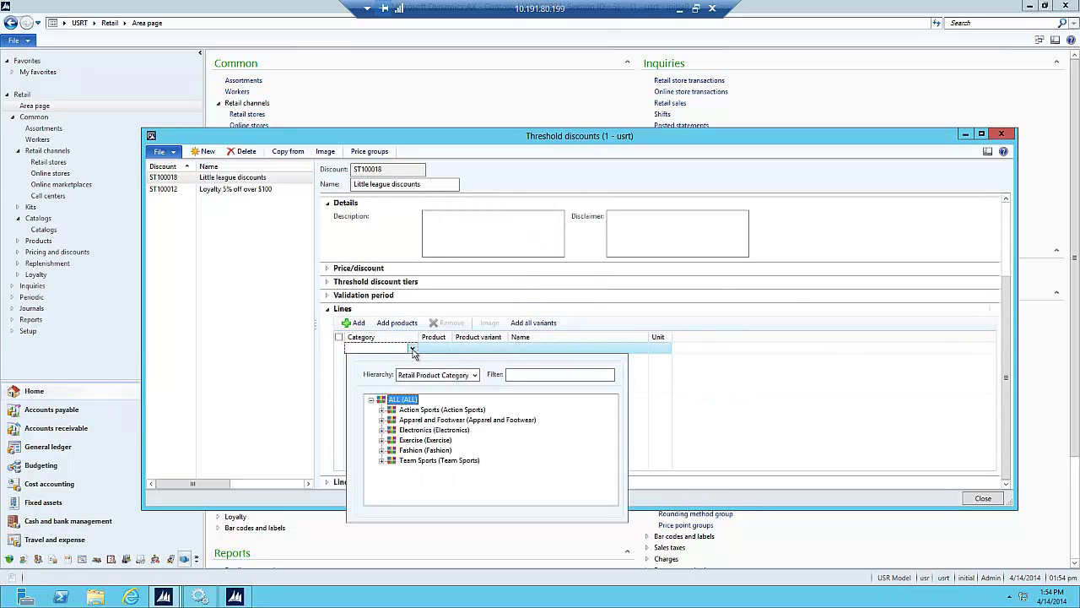
{"action": "left_click", "coordinate": [382, 460]}
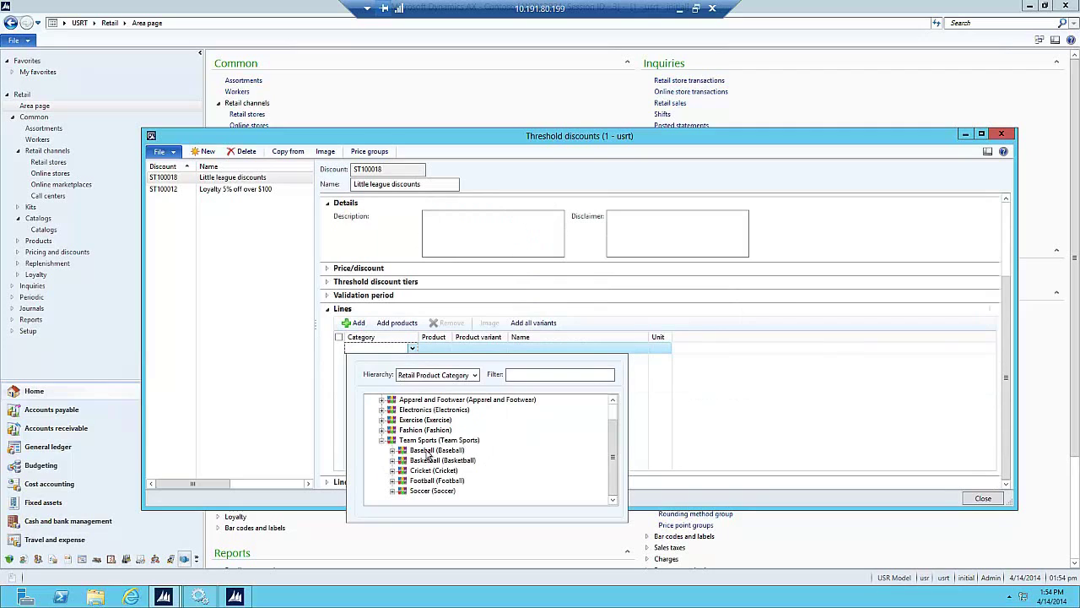
{"action": "left_click", "coordinate": [427, 452]}
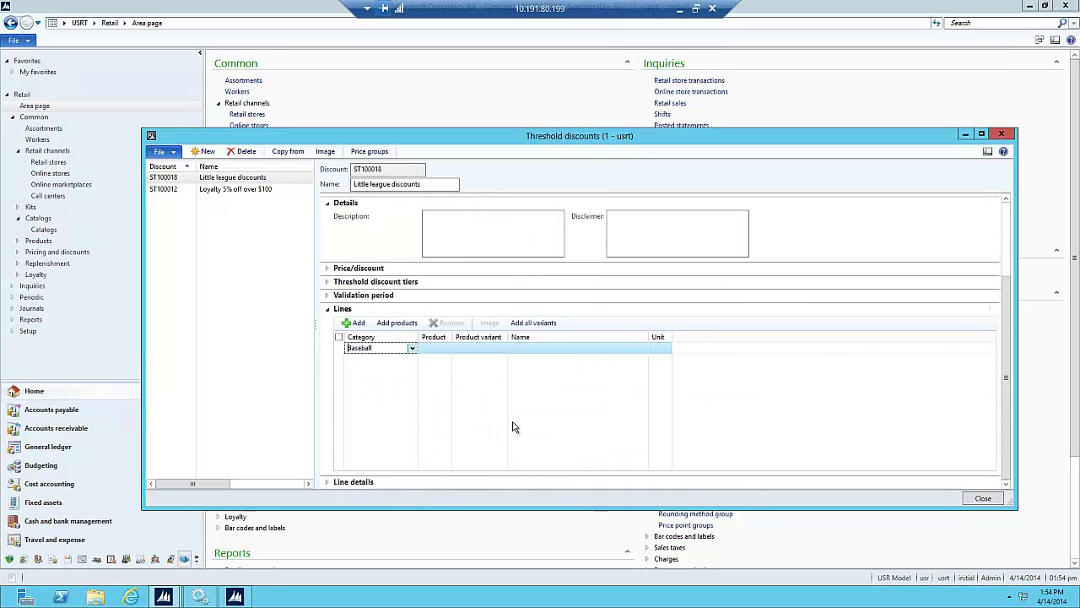
Assign the Little League price group LL to the discount, check its linked affiliation, and close the price groups form
{"action": "left_click", "coordinate": [364, 153]}
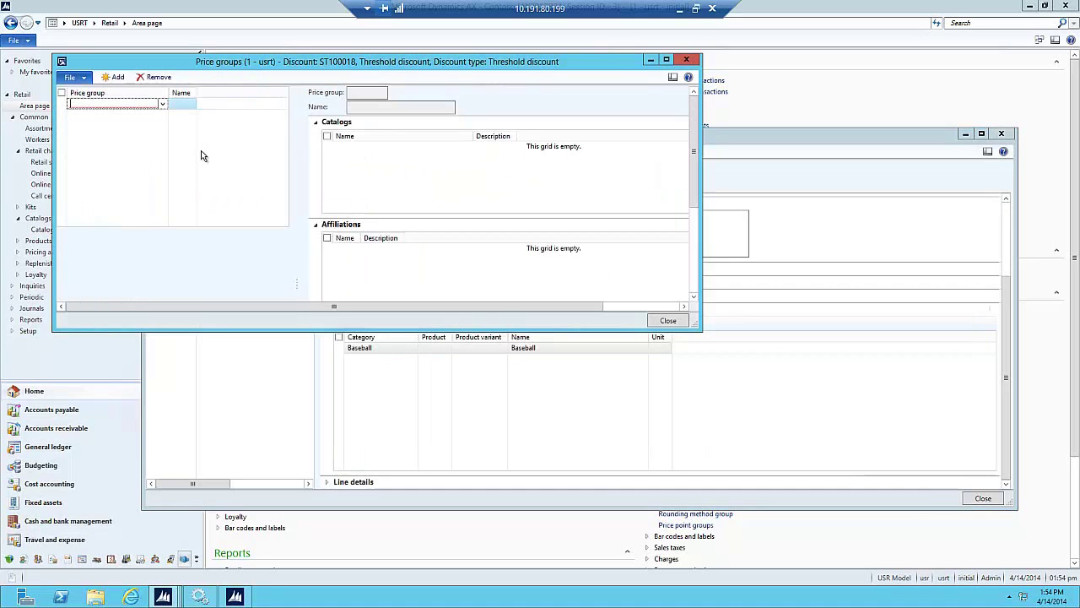
{"action": "left_click", "coordinate": [162, 103]}
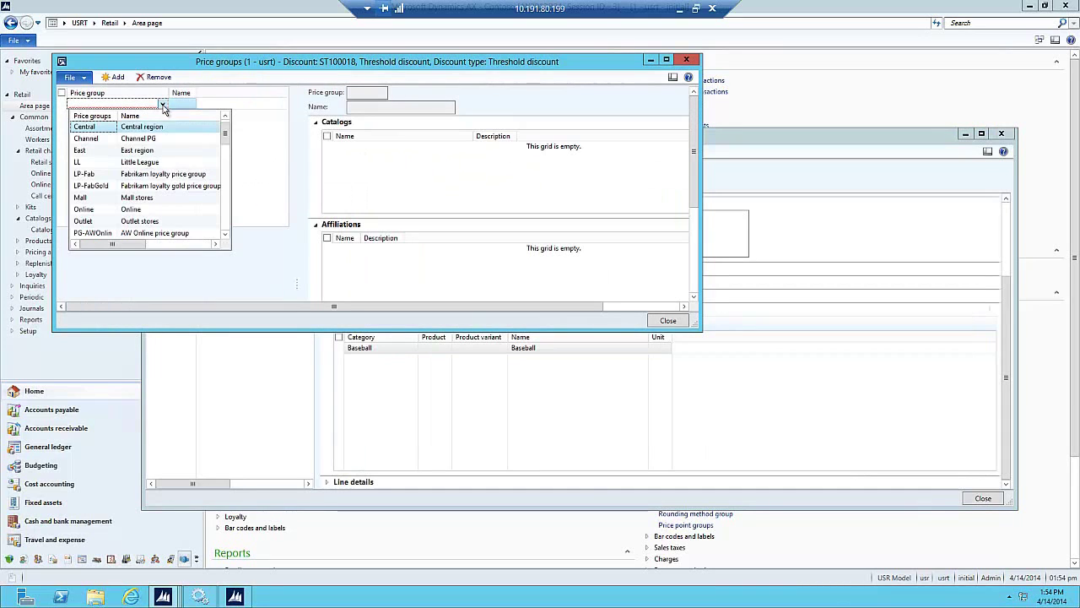
{"action": "left_click", "coordinate": [94, 164]}
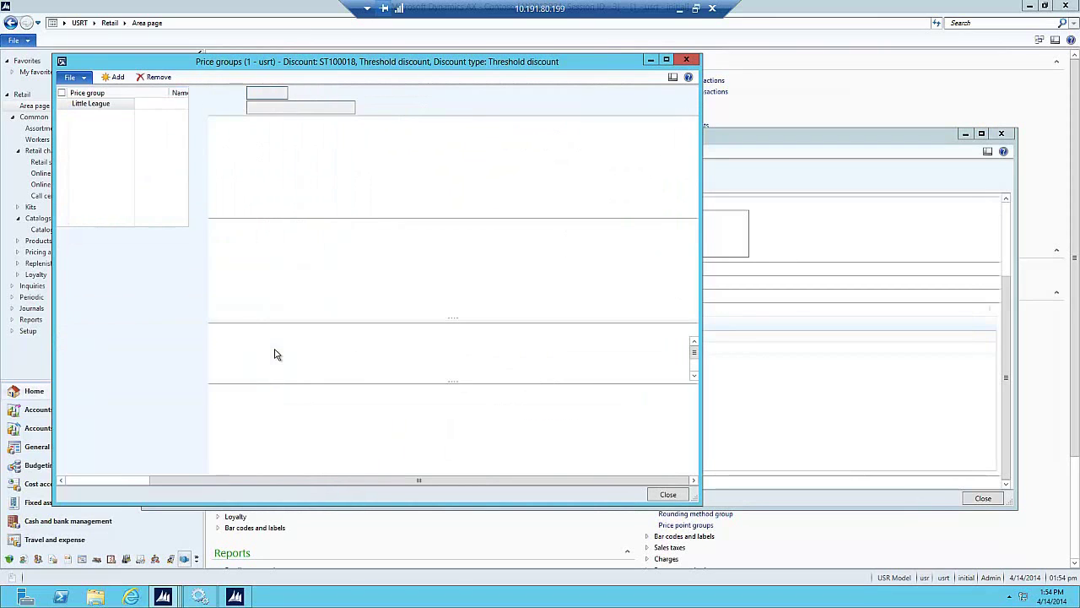
{"action": "left_click", "coordinate": [262, 251]}
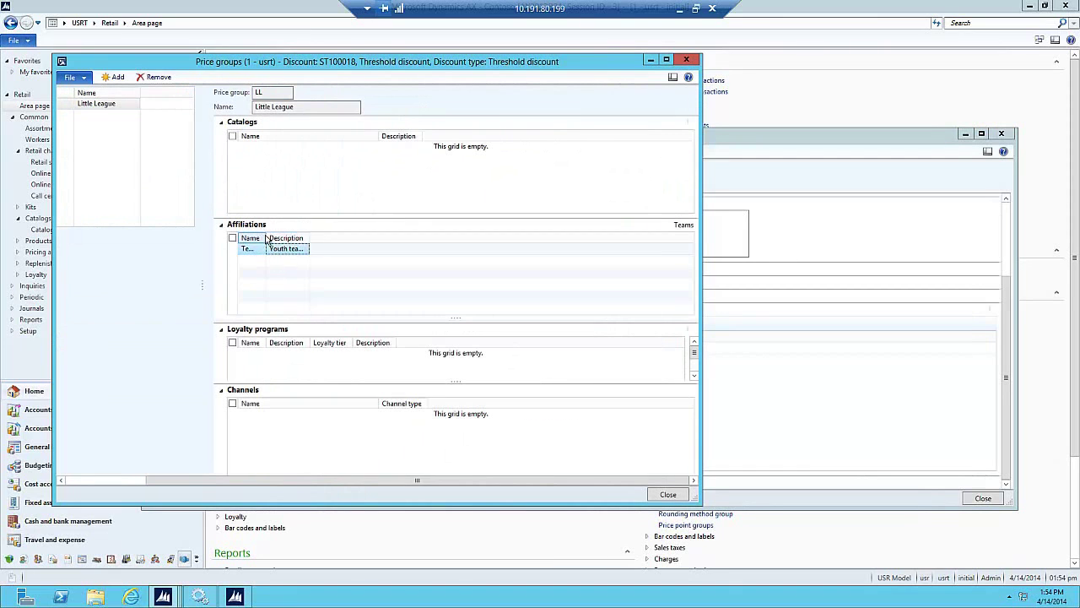
{"action": "left_click_drag", "start_coordinate": [266, 239], "coordinate": [309, 241]}
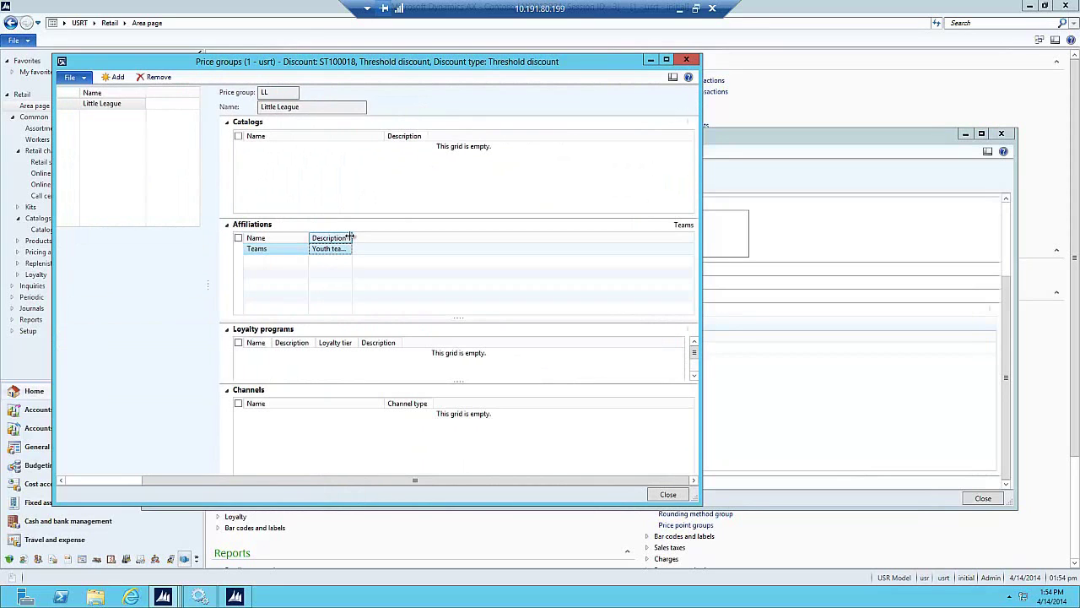
{"action": "key", "text": "Escape"}
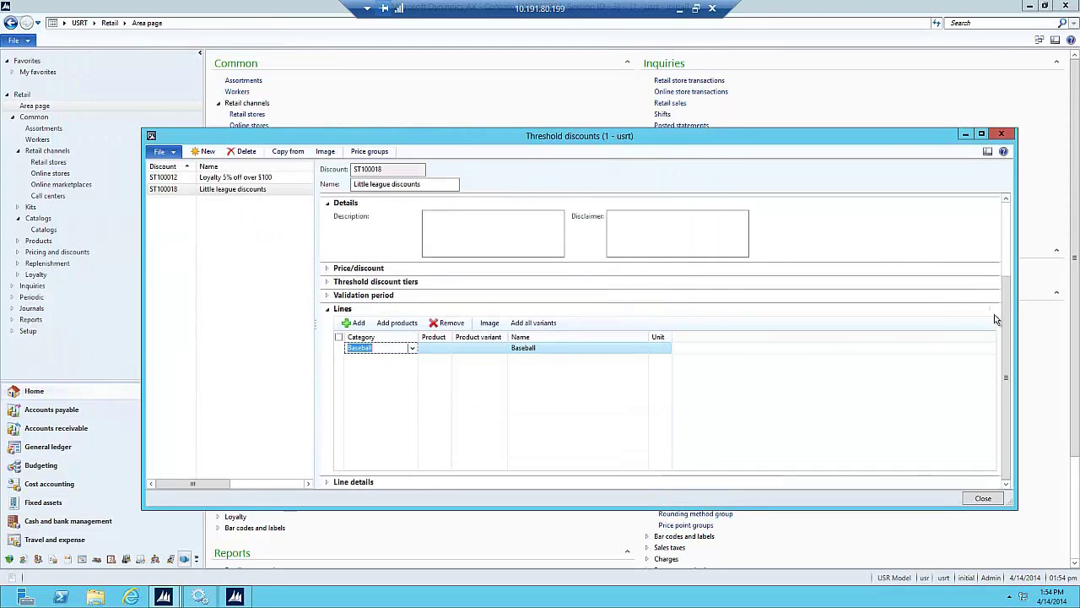
Set the Little league discounts status to Enabled and close the threshold discounts form
{"action": "scroll", "coordinate": [994, 314], "scroll_direction": "up", "scroll_amount": 2}
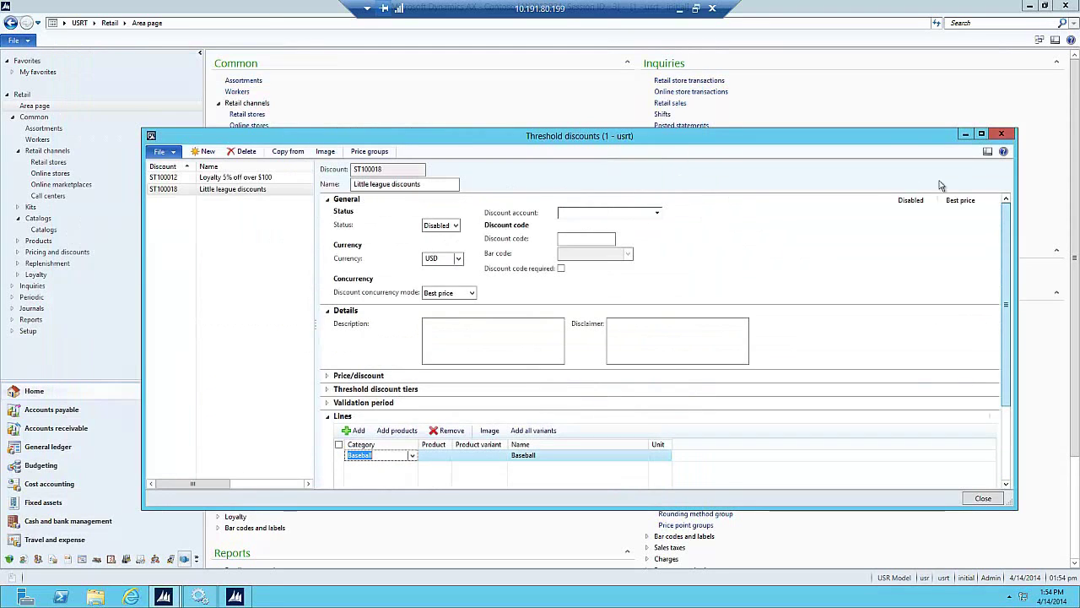
{"action": "left_click", "coordinate": [456, 225]}
{"action": "left_click", "coordinate": [447, 251]}
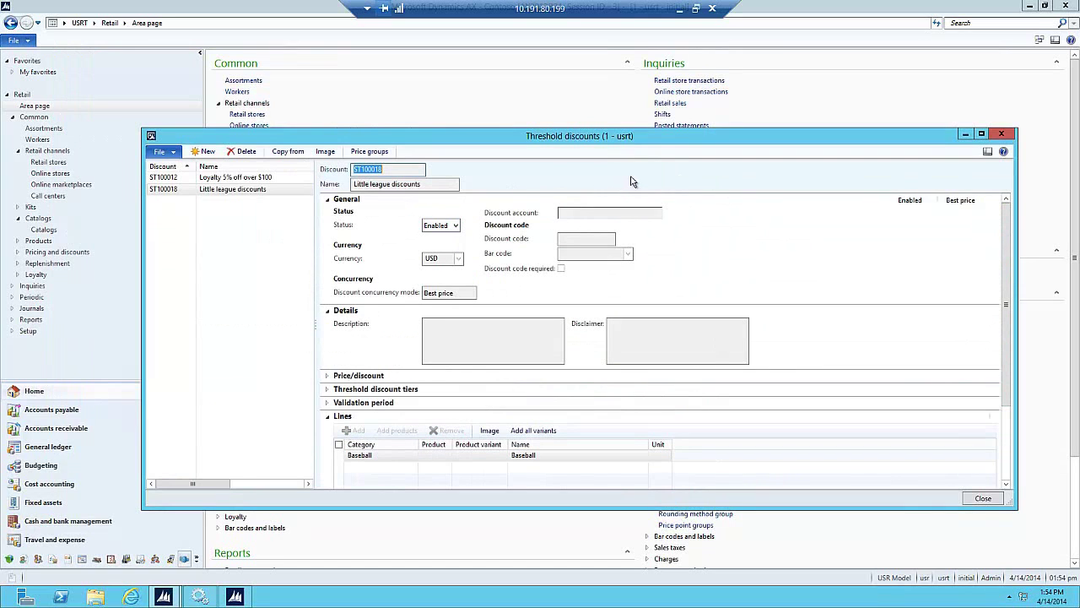
{"action": "left_click", "coordinate": [983, 498]}
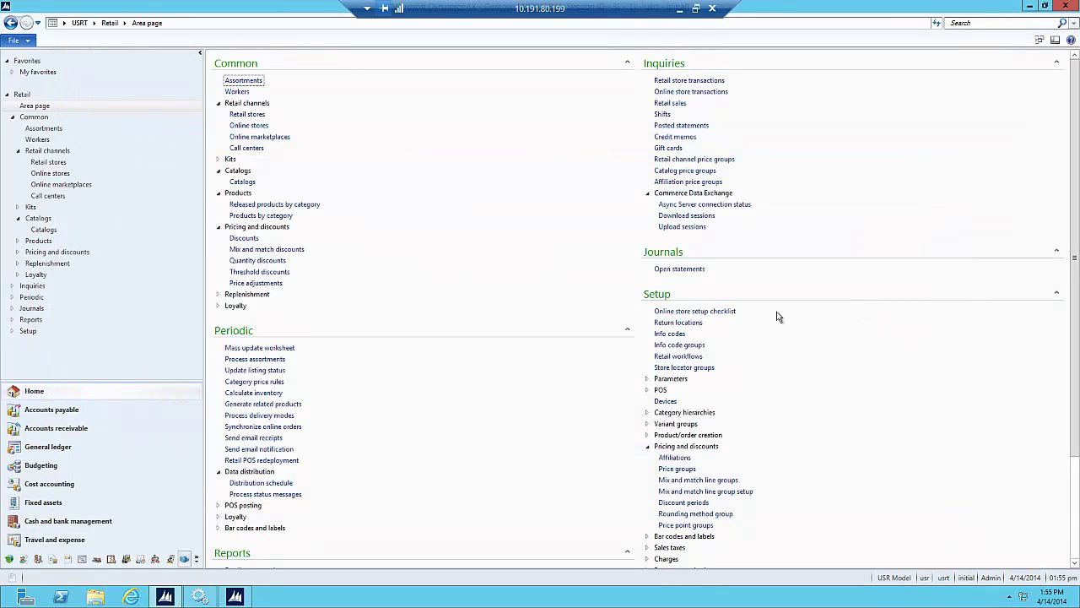
Run distribution schedule job 1020, Prices and discounts, to send the new discount to the channel
{"action": "left_click", "coordinate": [271, 484]}
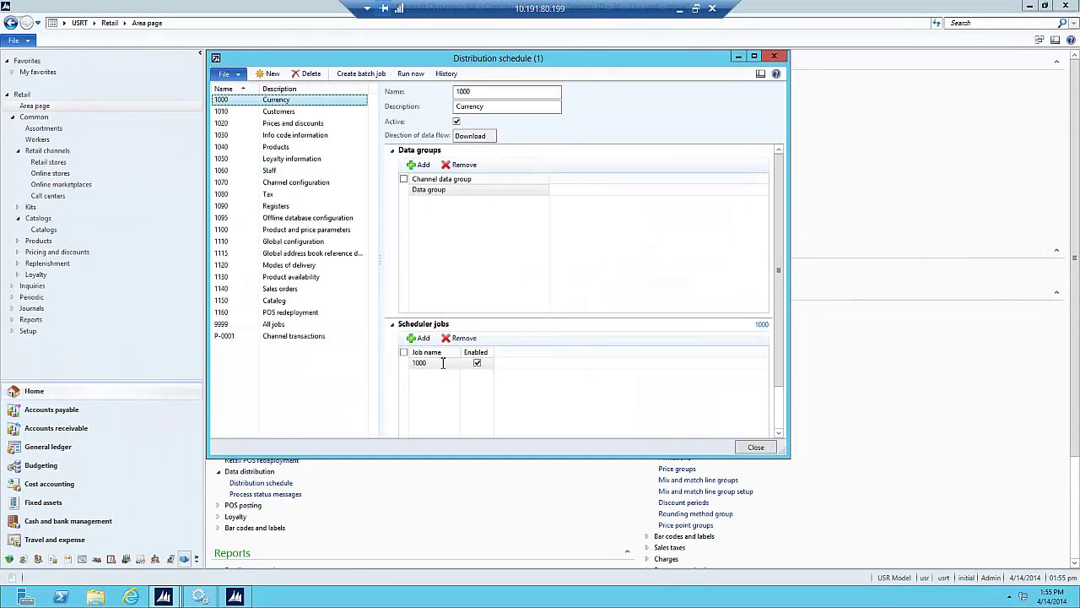
{"action": "left_click", "coordinate": [236, 124]}
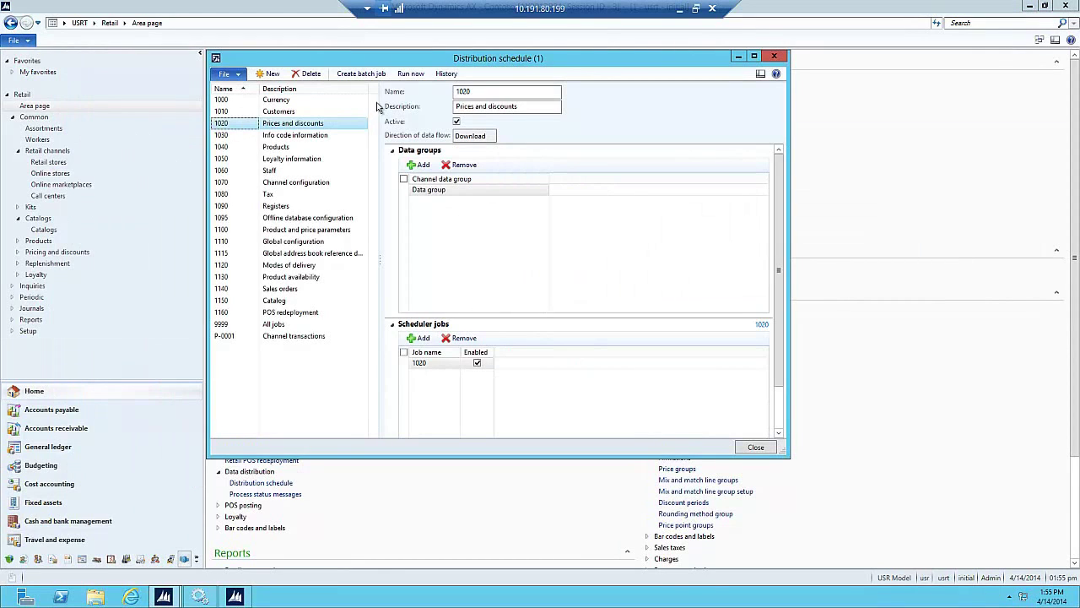
{"action": "left_click", "coordinate": [416, 76]}
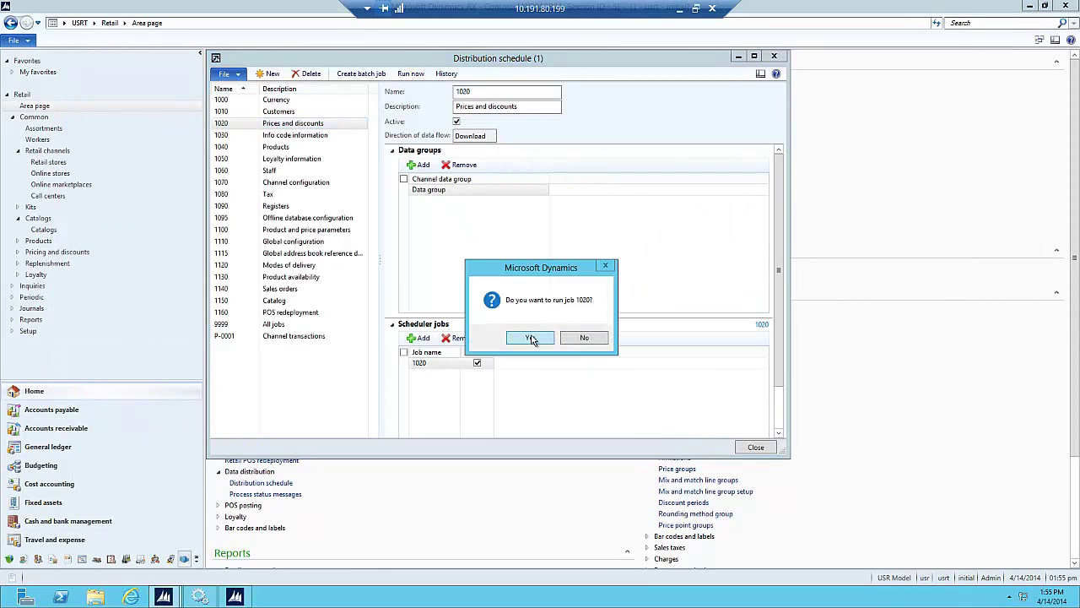
{"action": "left_click", "coordinate": [529, 337]}
{"action": "left_click", "coordinate": [275, 159]}
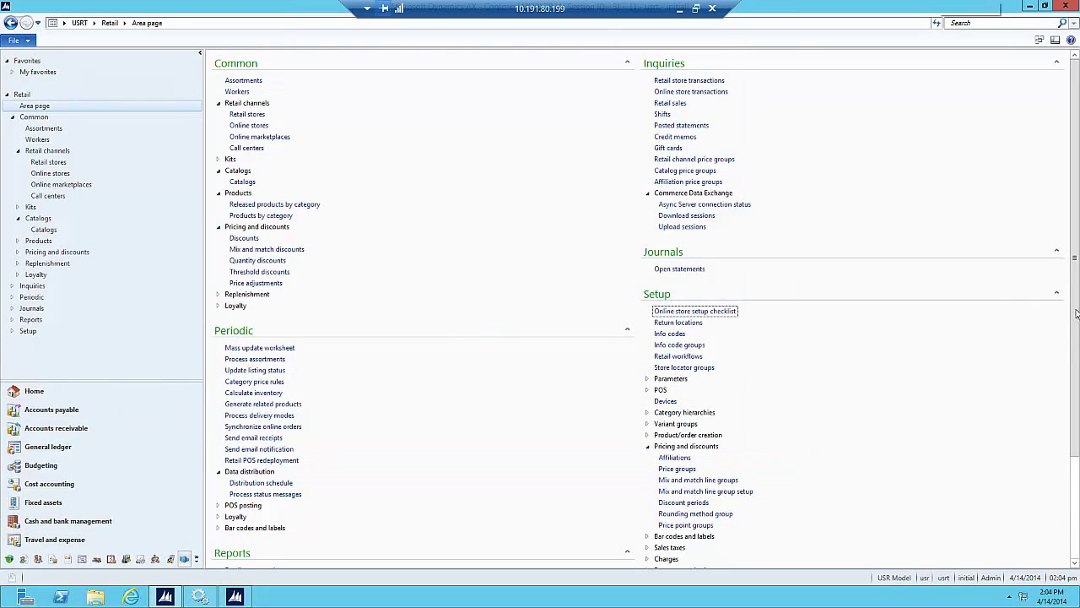
Switch to the Seattle POS register and open the Team Discount button's properties from the discount operations
{"action": "left_click", "coordinate": [1029, 7]}
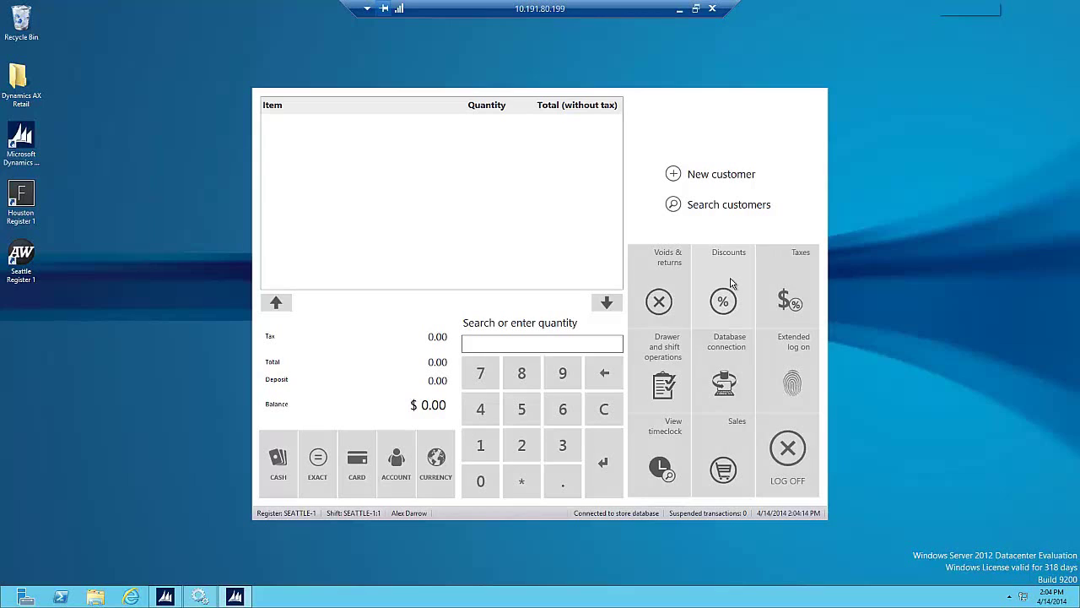
{"action": "left_click", "coordinate": [730, 286]}
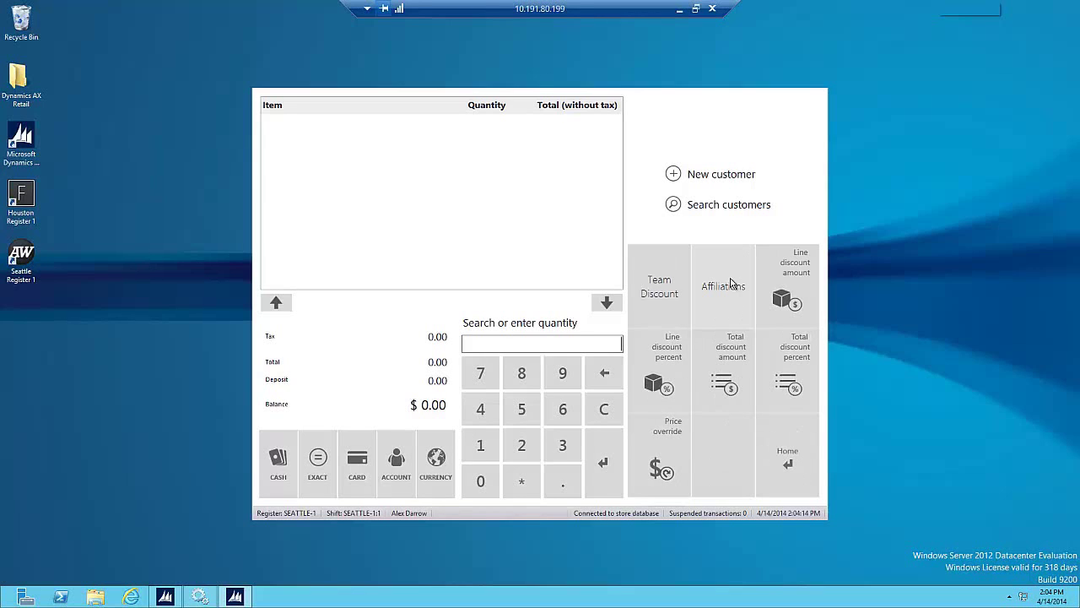
{"action": "right_click", "coordinate": [655, 281]}
{"action": "left_click", "coordinate": [690, 287]}
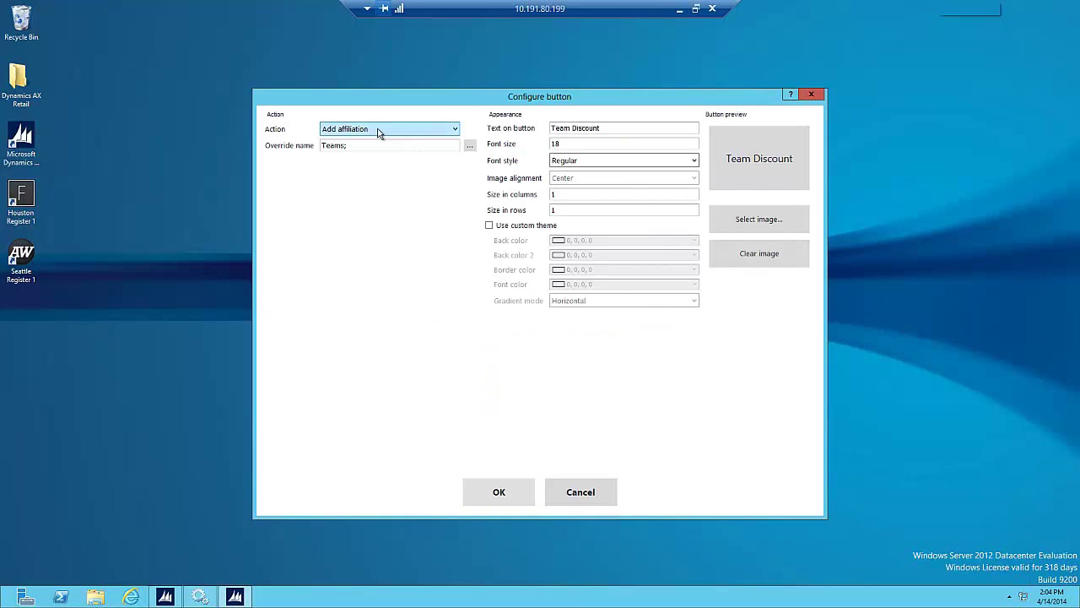
Examine the Team Discount button's available actions and its affiliation selection, then leave the configuration without changes
{"action": "left_click", "coordinate": [454, 129]}
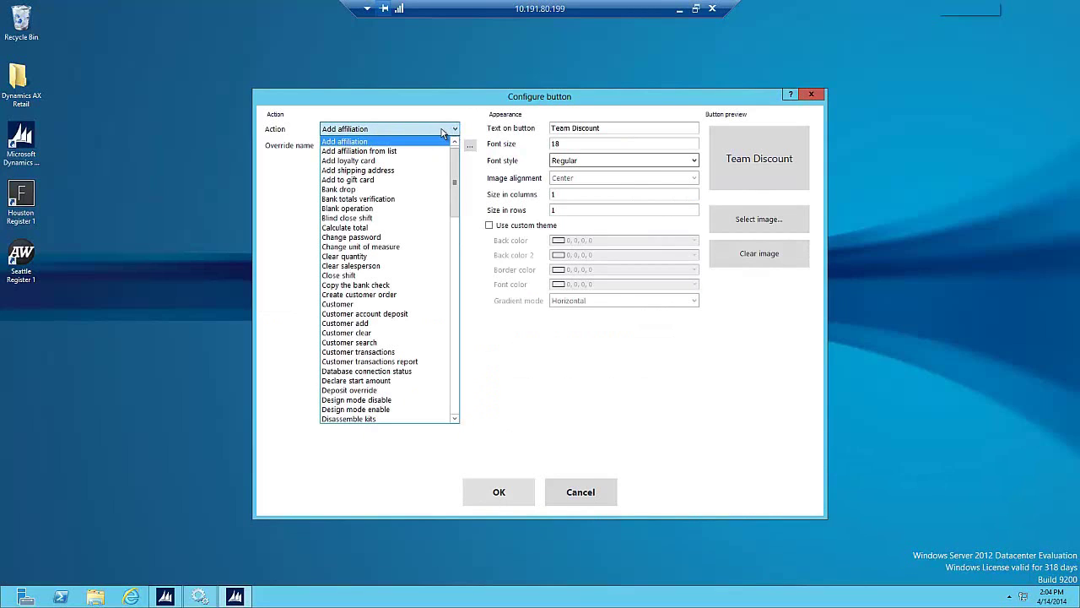
{"action": "left_click", "coordinate": [470, 147]}
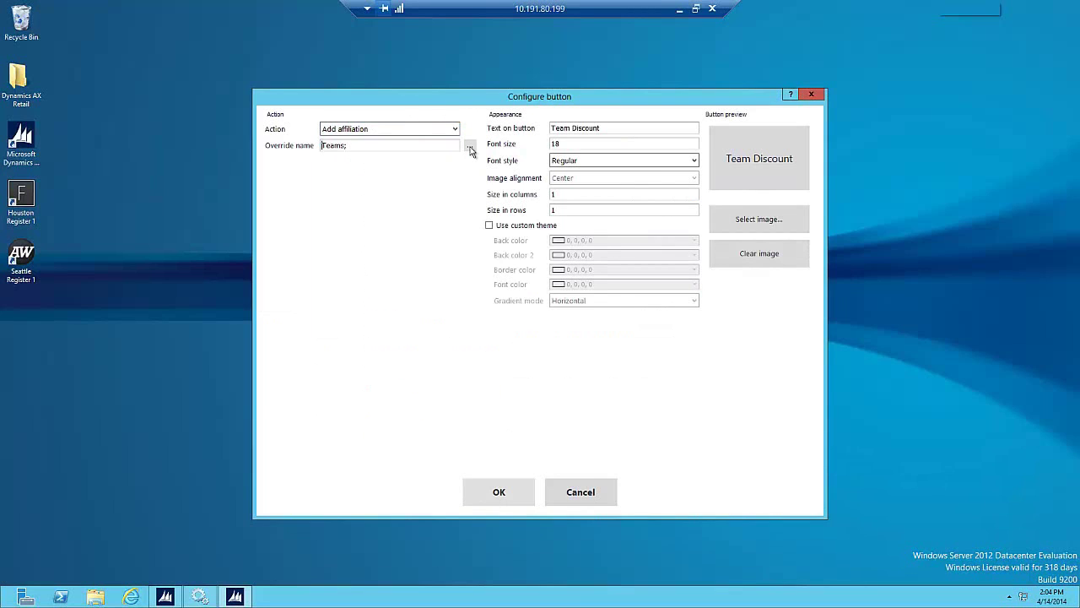
{"action": "left_click", "coordinate": [470, 149]}
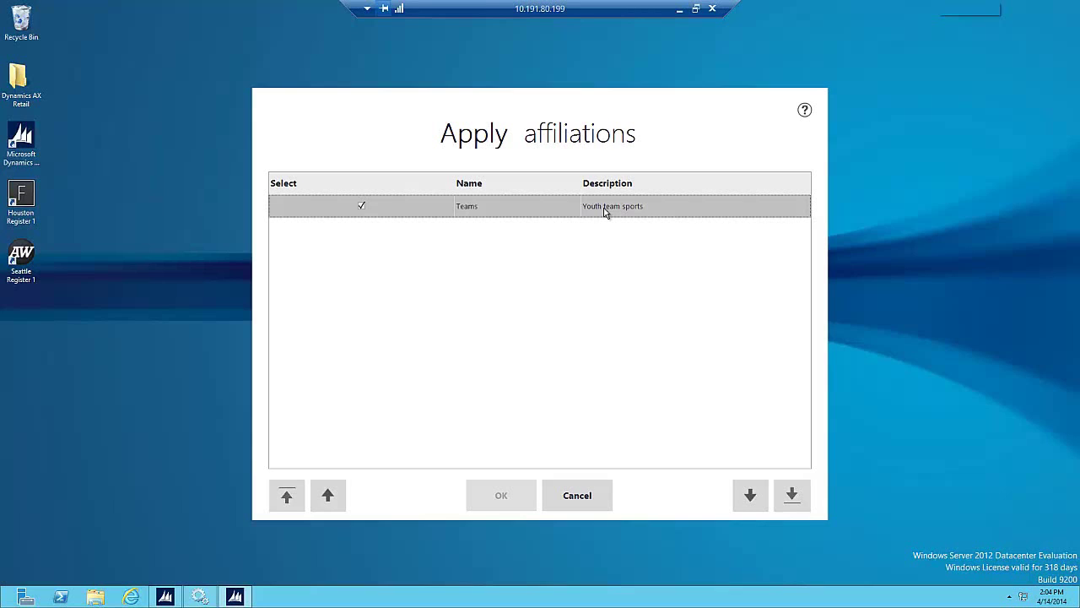
{"action": "left_click", "coordinate": [584, 501]}
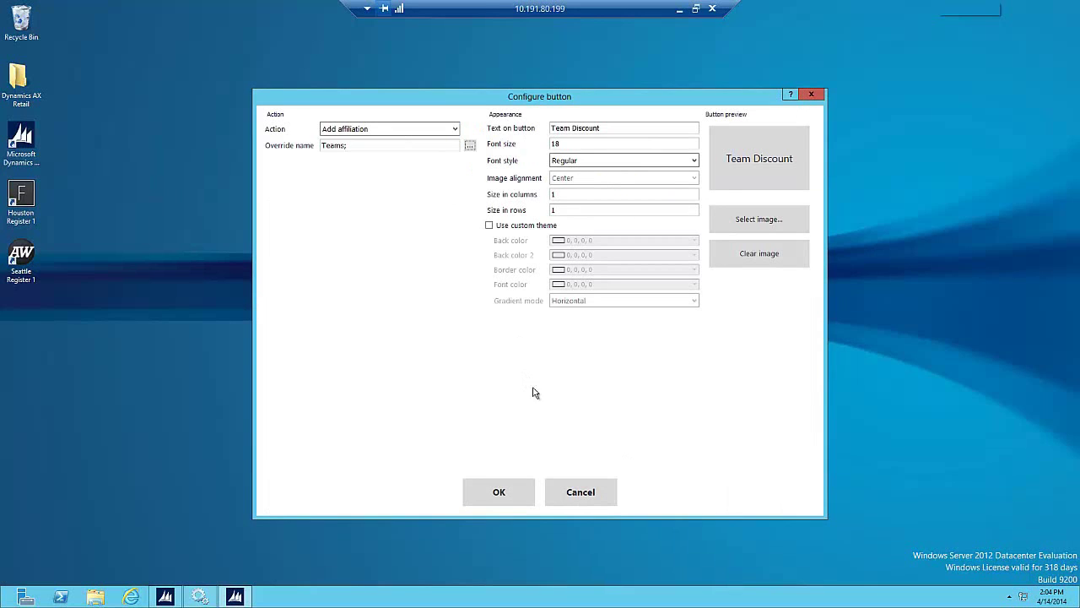
{"action": "left_click", "coordinate": [604, 500]}
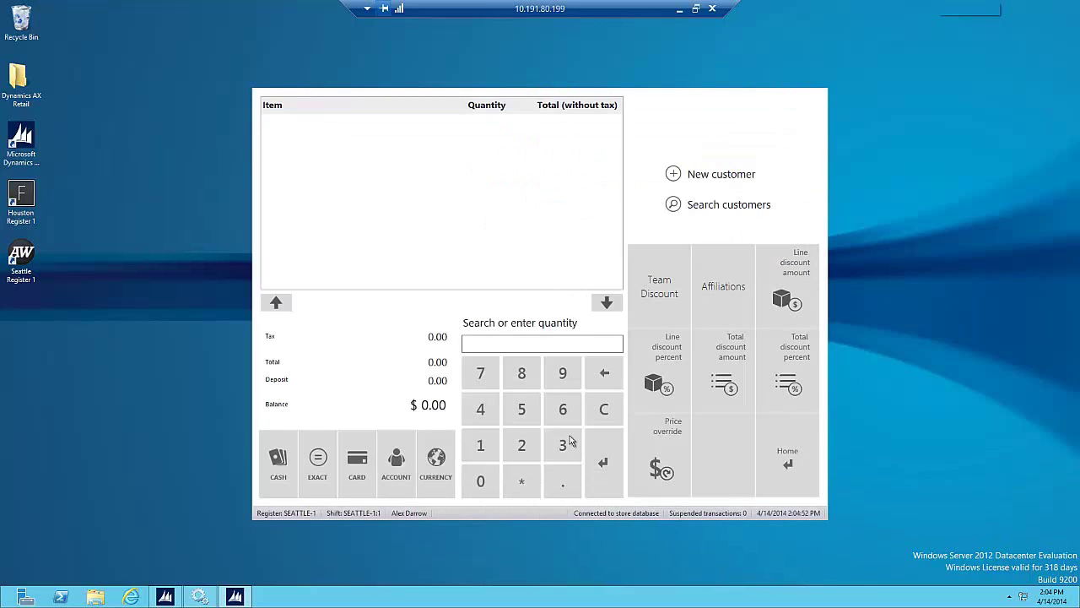
Open the Affiliations button's properties and examine its action and button text
{"action": "right_click", "coordinate": [729, 290]}
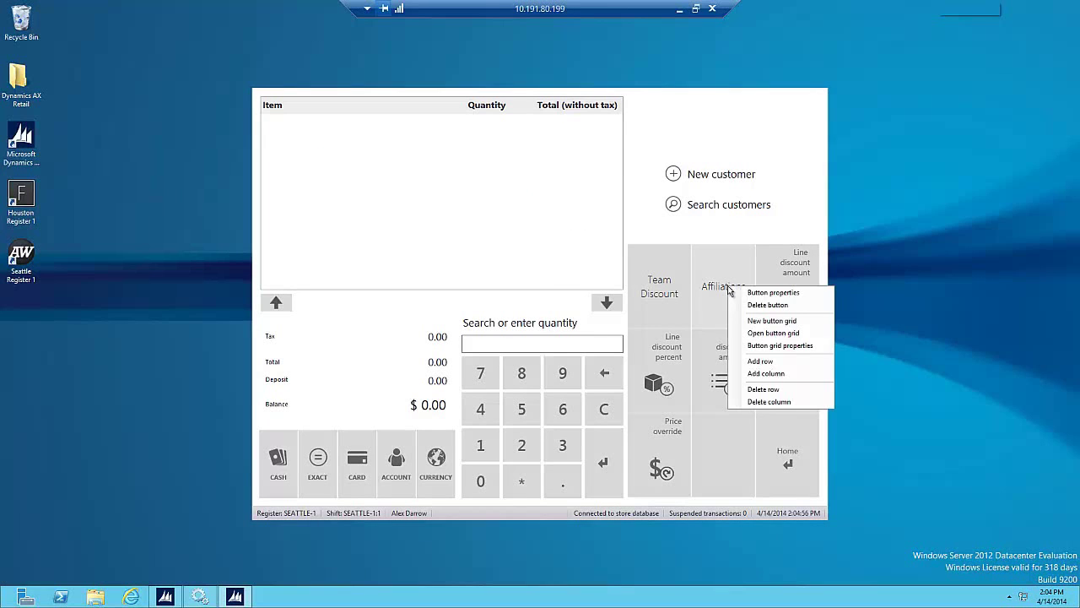
{"action": "left_click", "coordinate": [783, 301]}
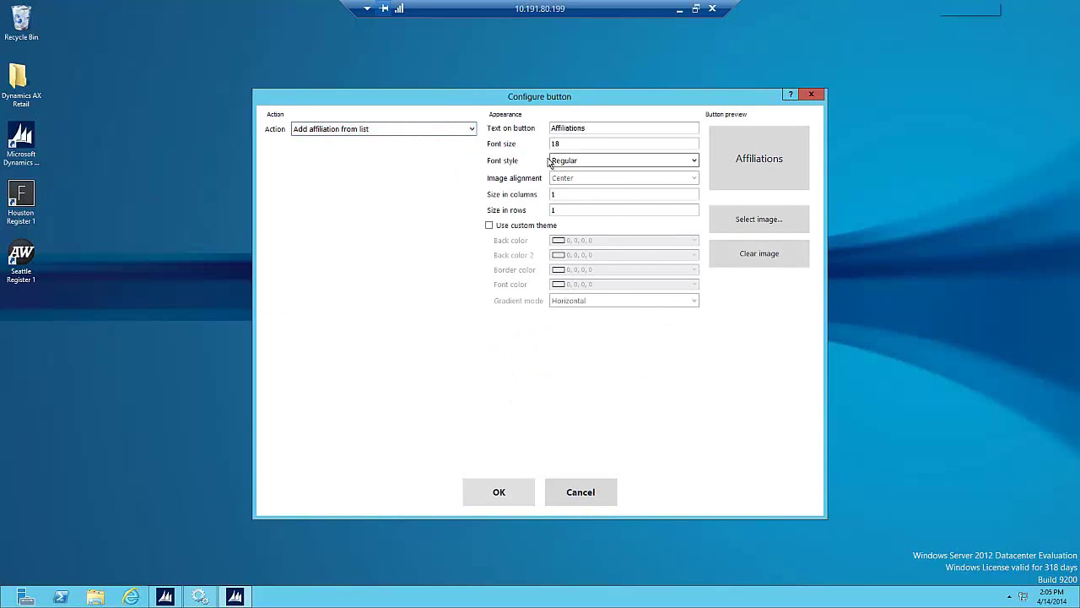
{"action": "left_click", "coordinate": [593, 127]}
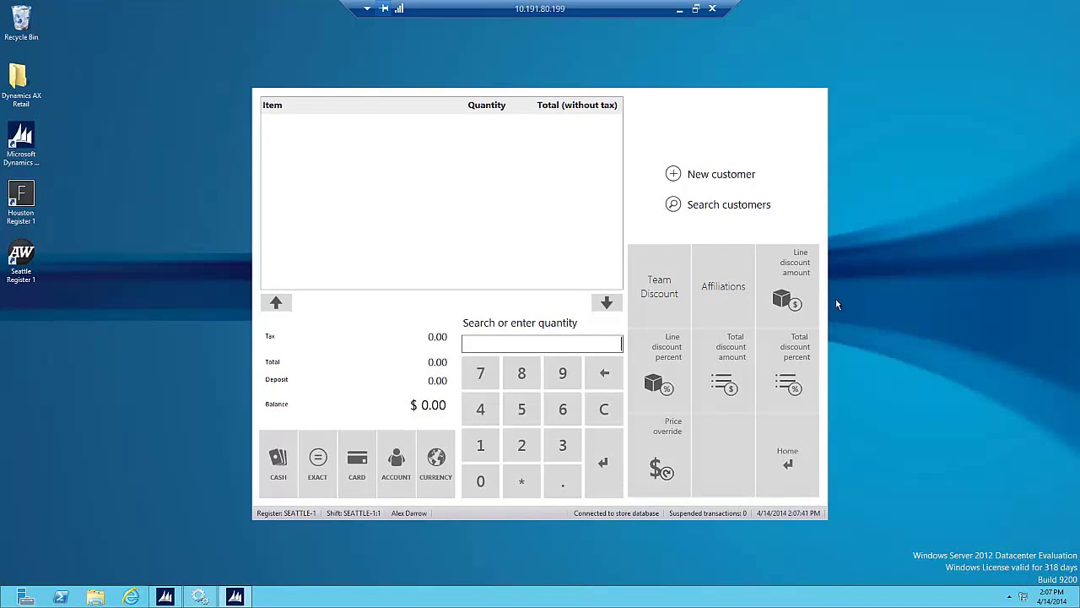
Add the Adult Baseball Outfield Glove and the Youth Catchers Mitt to the sales transaction
{"action": "type", "text": "00"}
{"action": "key", "text": "BackSpace"}
{"action": "key", "text": "BackSpace"}
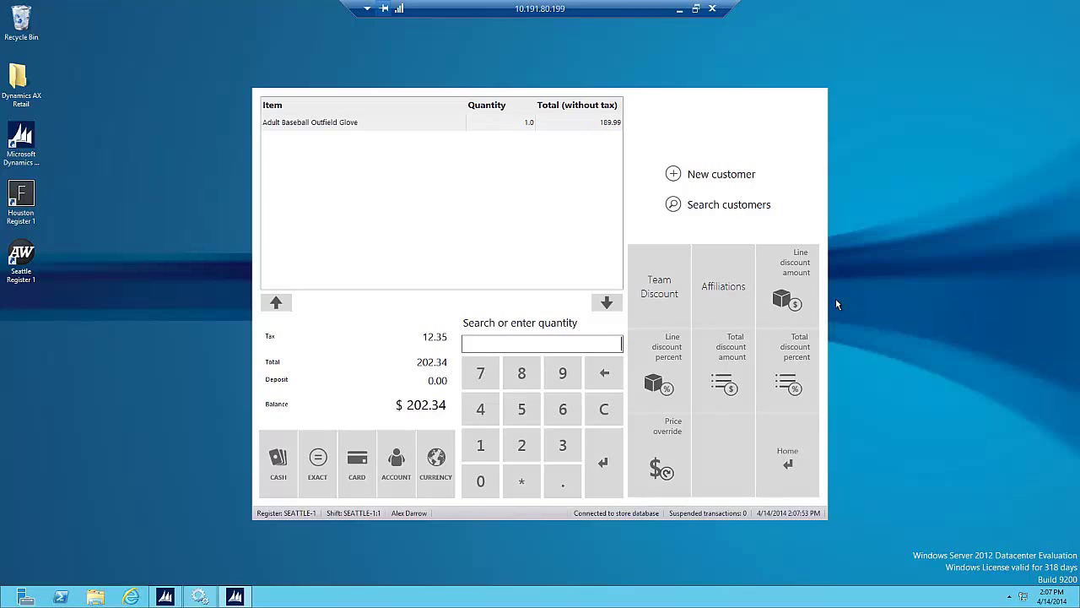
{"action": "type", "text": "0017"}
{"action": "key", "text": "Return"}
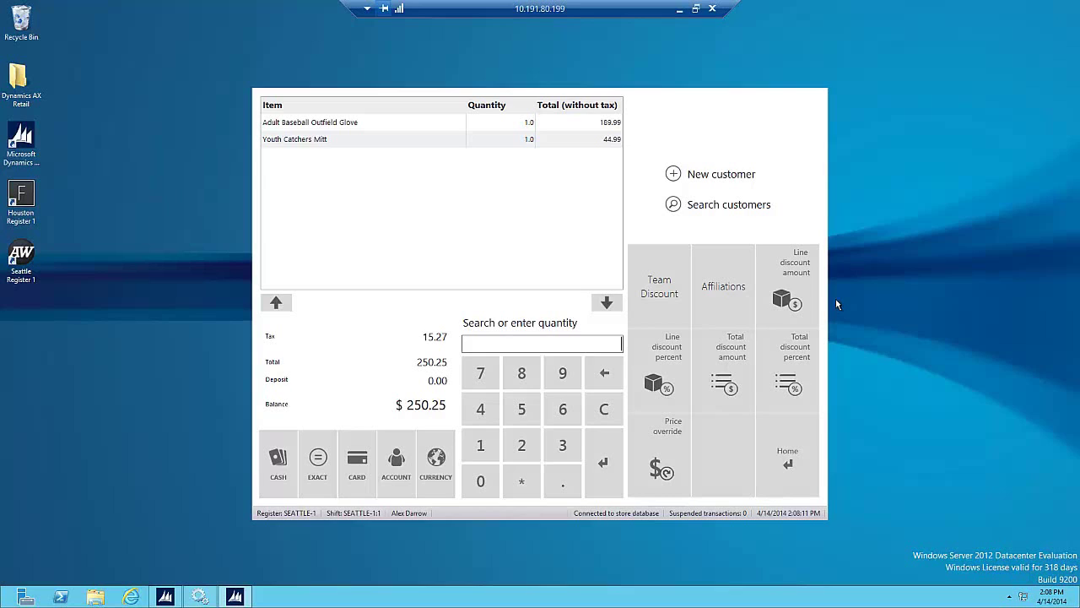
Apply the Team Discount and add the Adult First Base Mitt, Youth First Base Mitt, Baseball Bat - Maple and Baseball Bat - Bamboo
{"action": "left_click", "coordinate": [656, 291]}
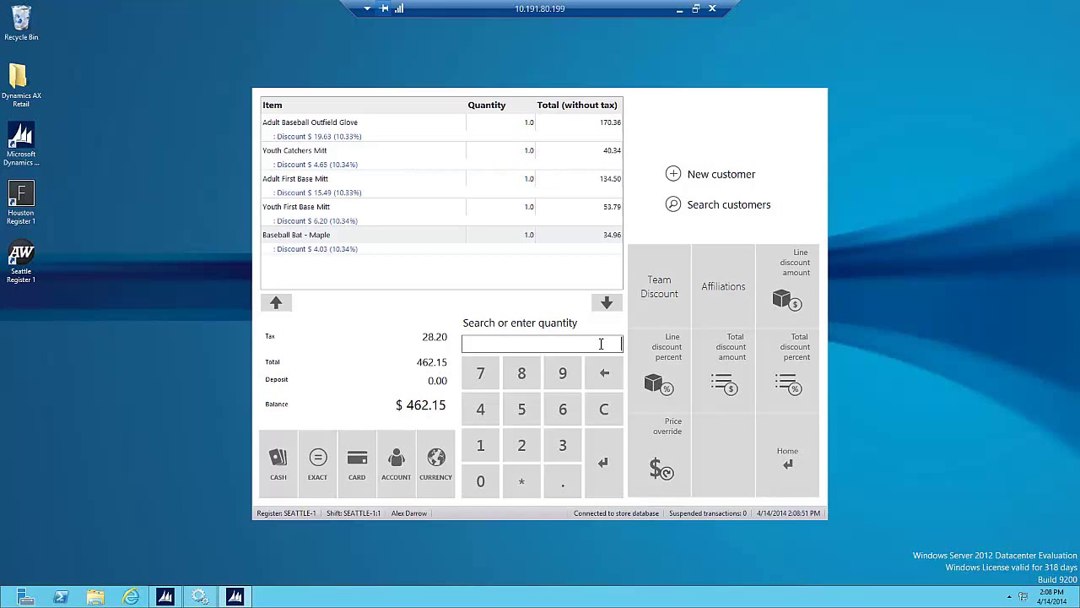
{"action": "type", "text": "00"}
{"action": "type", "text": "06"}
{"action": "key", "text": "Return"}
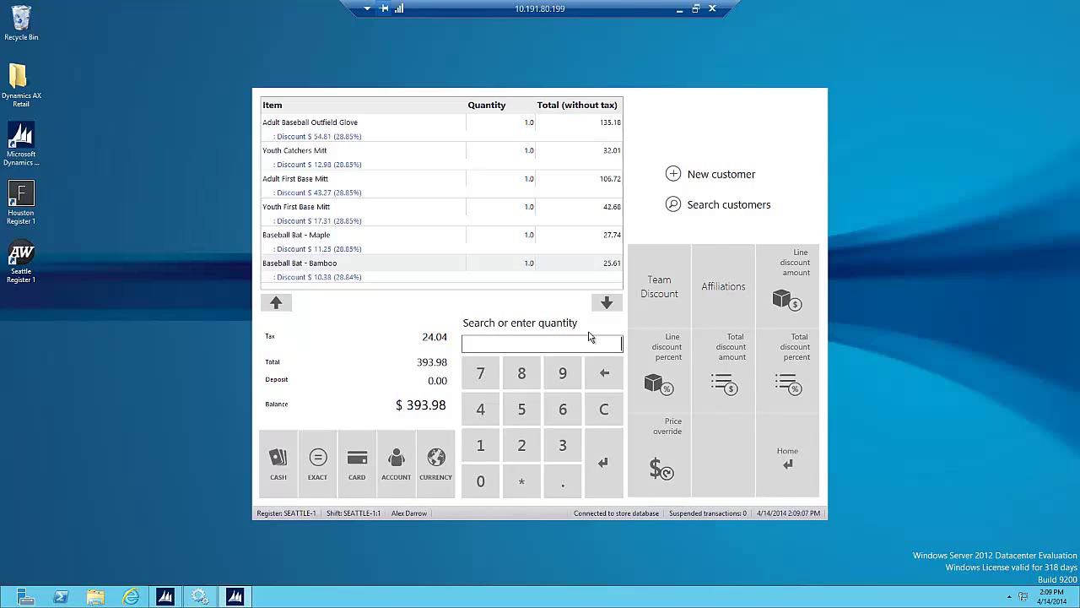
Remove the Teams affiliation from the transaction through the affiliations list, and reapply it with Team Discount
{"action": "left_click", "coordinate": [734, 291]}
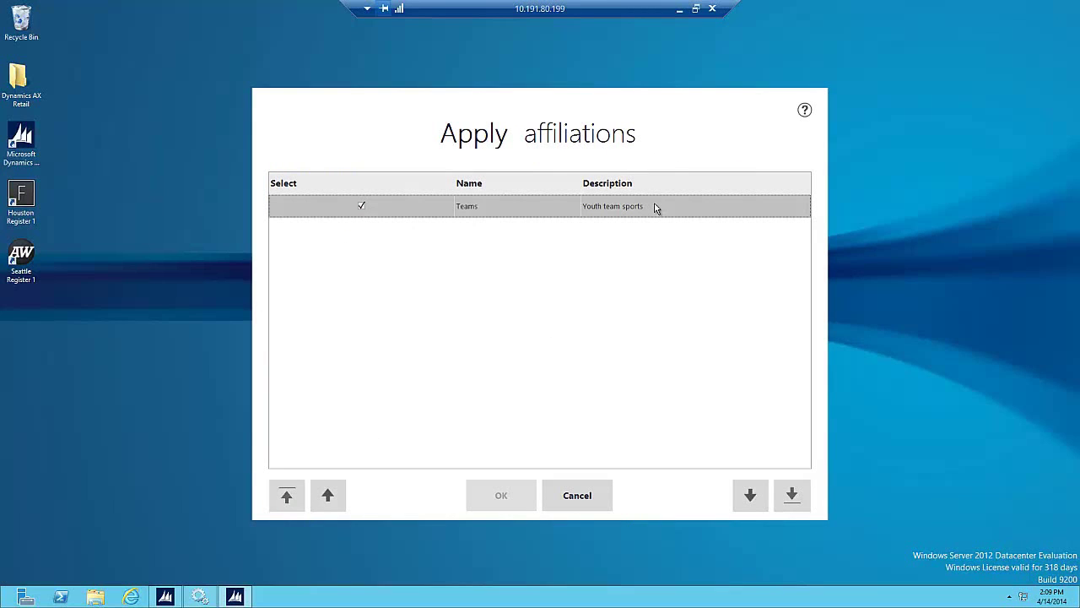
{"action": "left_click", "coordinate": [362, 205]}
{"action": "left_click", "coordinate": [501, 495]}
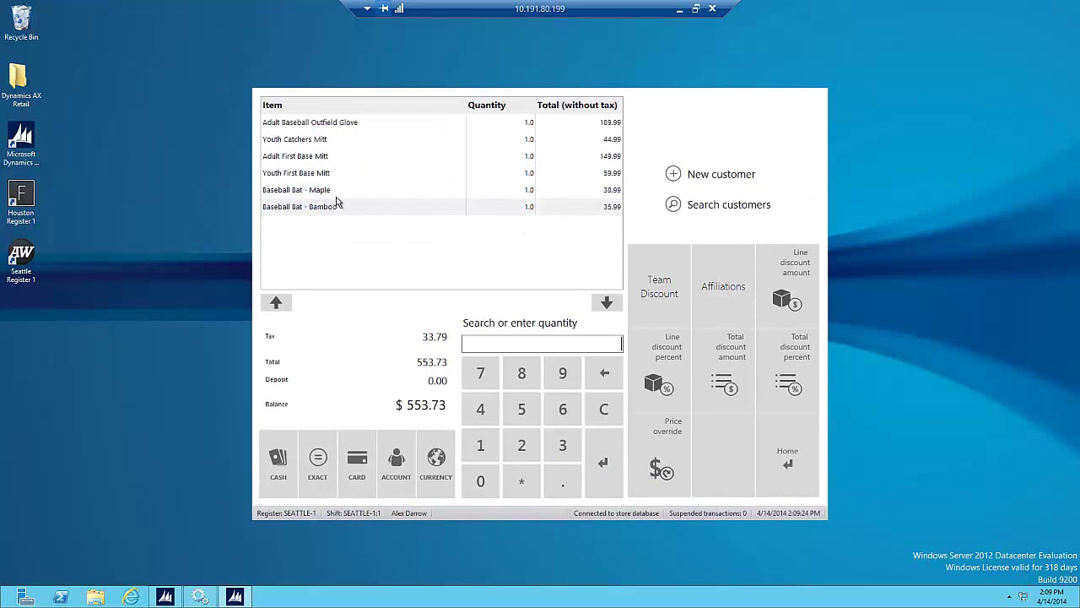
{"action": "left_click", "coordinate": [659, 284]}
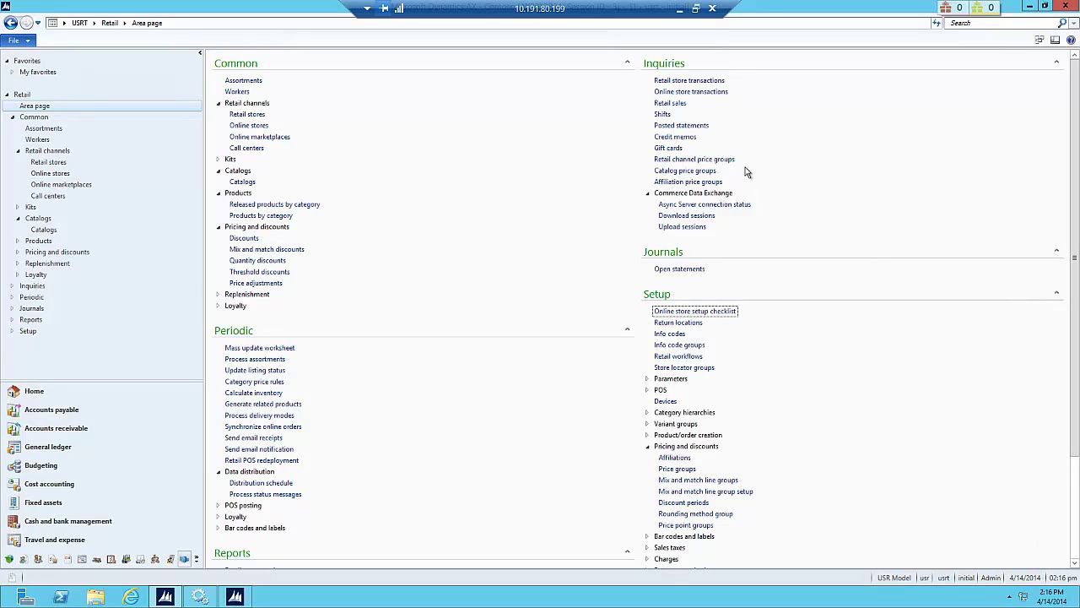
In Dynamics AX, review the channels and discounts linked to the RP-Houston and Outlet channel price groups, then close the inquiry
{"action": "left_click", "coordinate": [694, 160]}
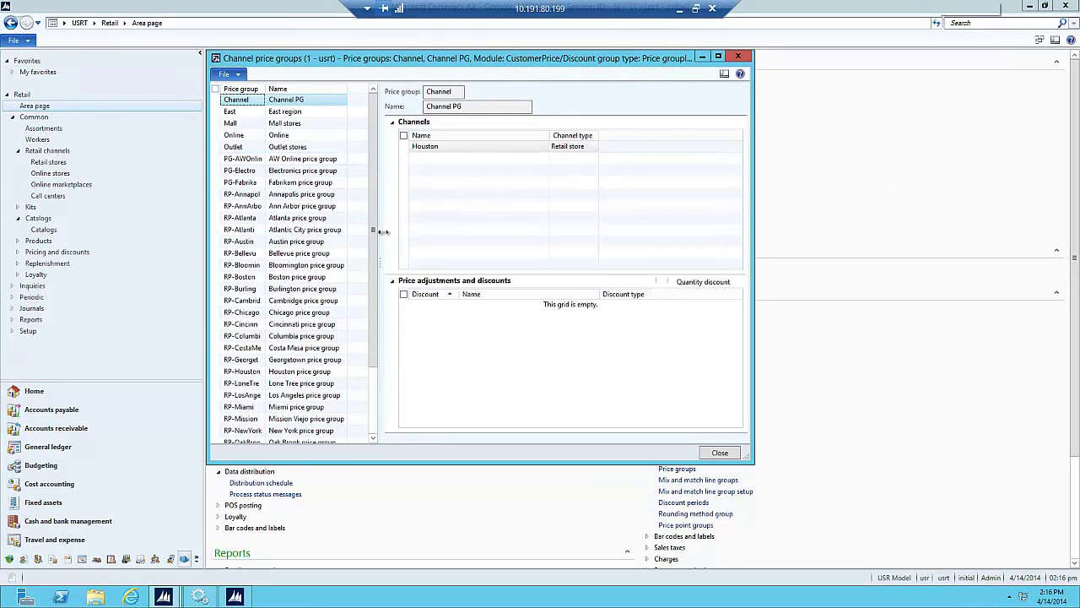
{"action": "scroll", "coordinate": [372, 247], "scroll_direction": "down", "scroll_amount": 2}
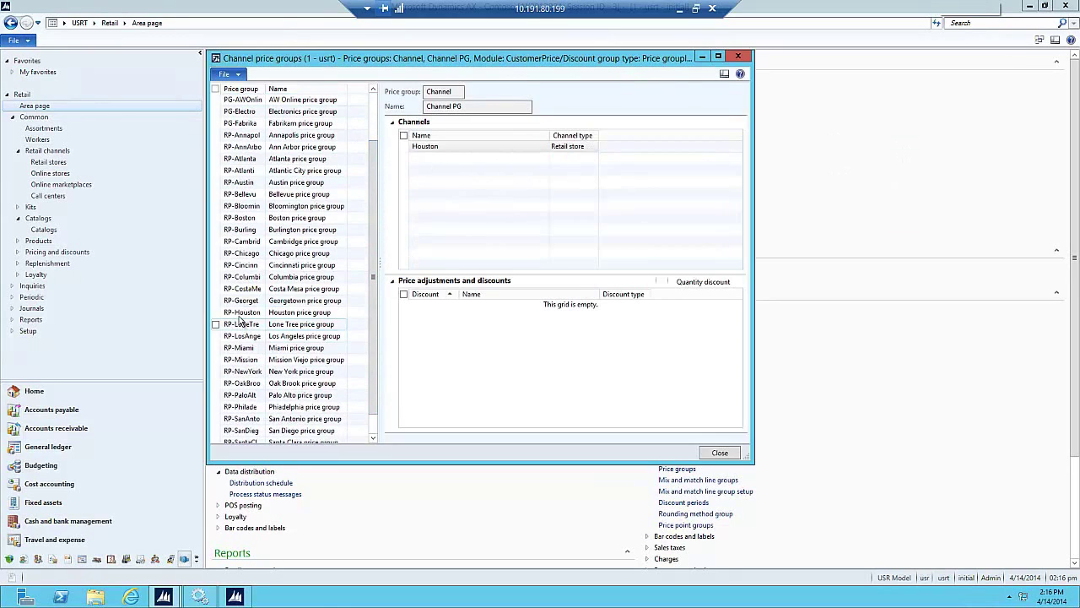
{"action": "left_click", "coordinate": [242, 313]}
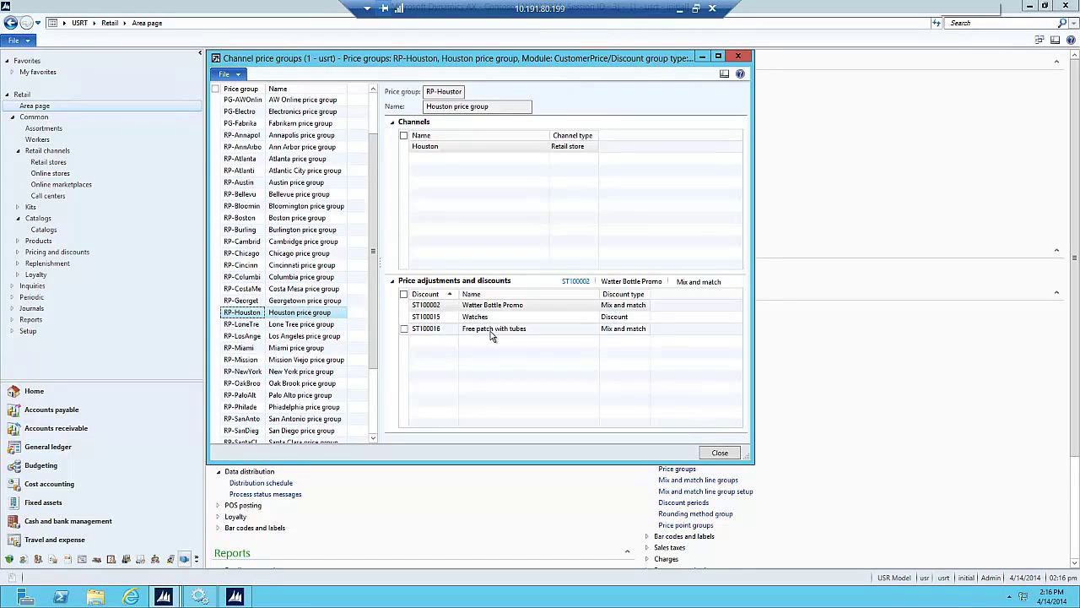
{"action": "scroll", "coordinate": [318, 162], "scroll_direction": "up", "scroll_amount": 2}
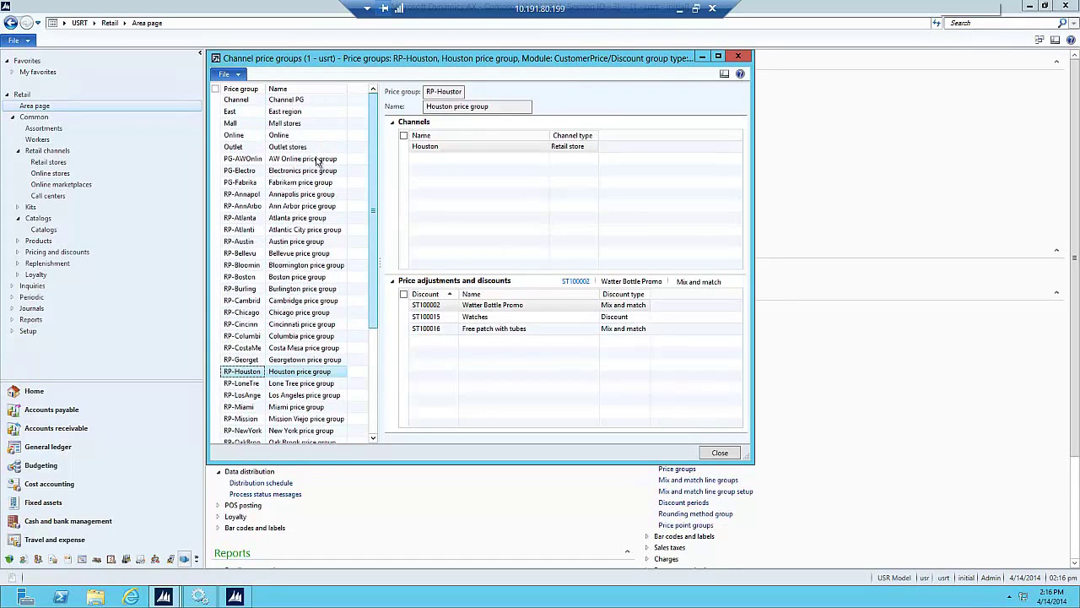
{"action": "left_click", "coordinate": [252, 147]}
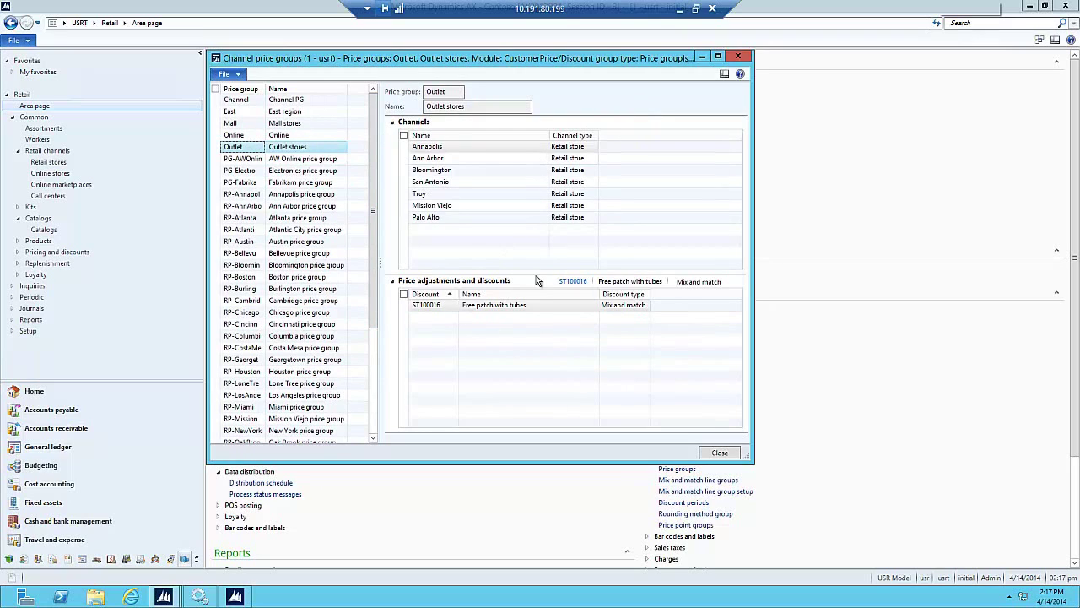
{"action": "left_click", "coordinate": [738, 56]}
Review the catalog and discount linked to the PG-SemiCat catalog price group, then close the inquiry
{"action": "left_click", "coordinate": [697, 172]}
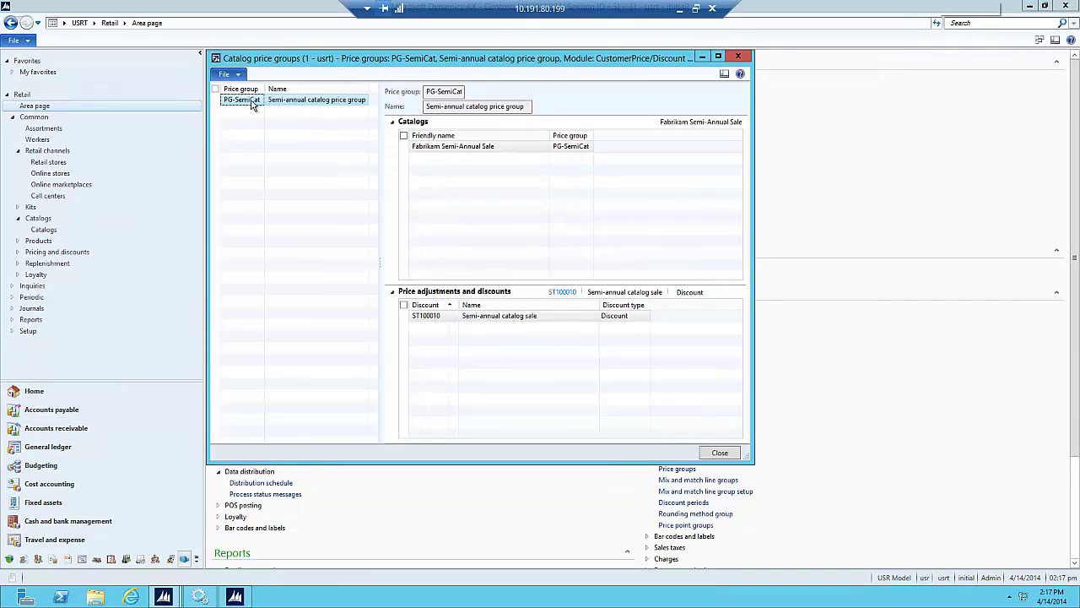
{"action": "left_click_drag", "start_coordinate": [280, 89], "coordinate": [286, 88]}
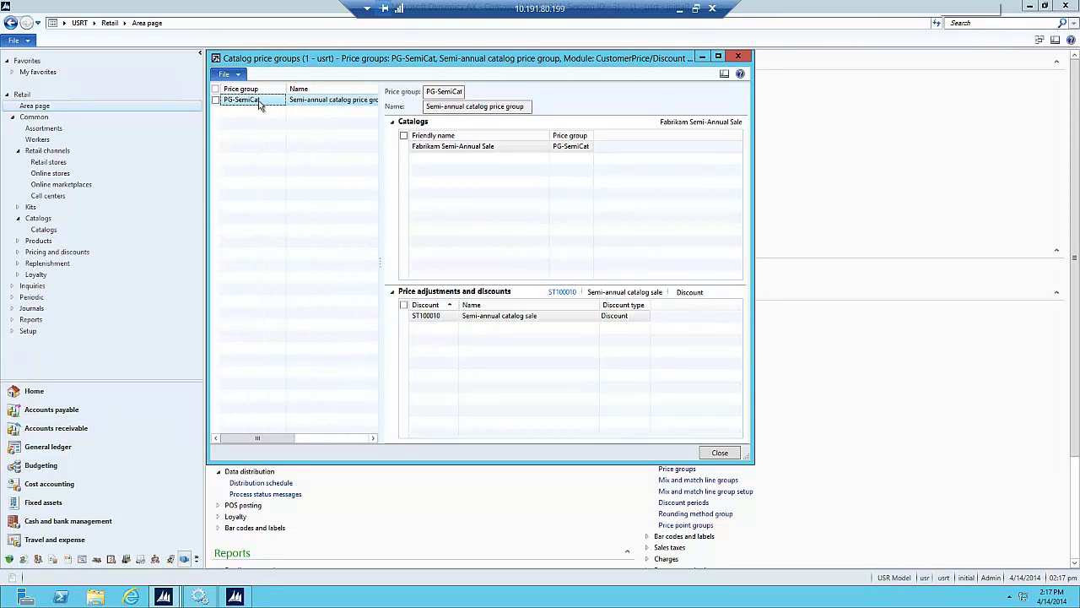
{"action": "left_click", "coordinate": [495, 150]}
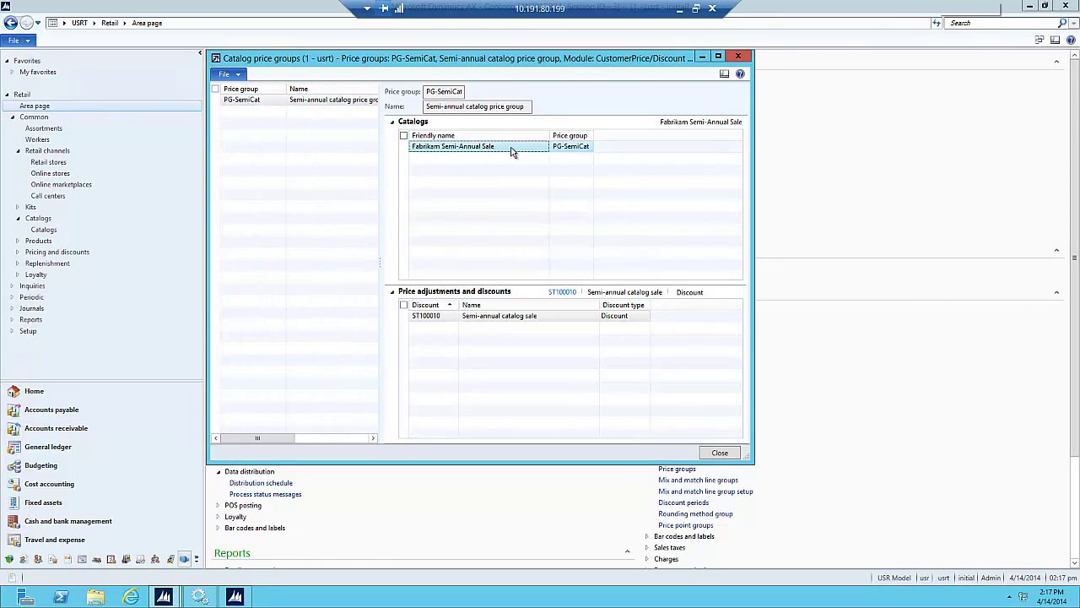
{"action": "left_click", "coordinate": [491, 318]}
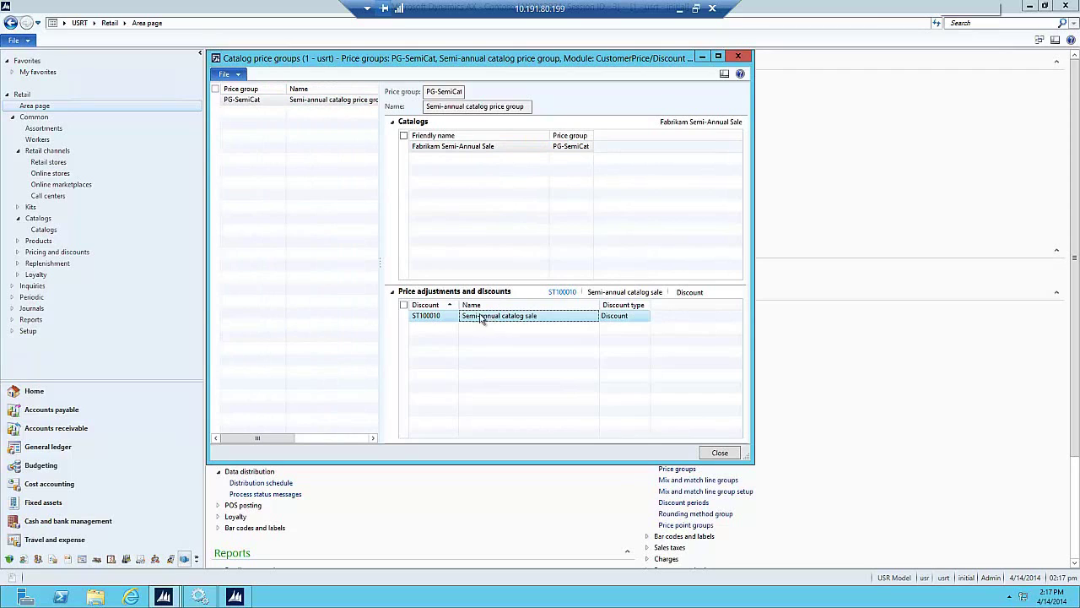
{"action": "key", "text": "Escape"}
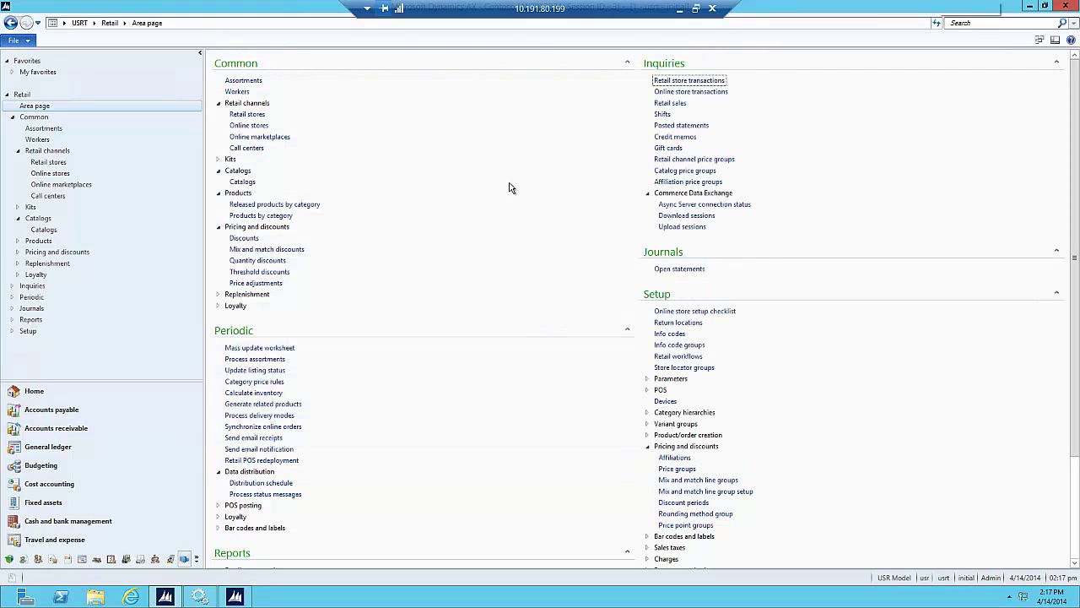
Review the affiliations and discounts linked to the Little League and Student affiliation price groups, then leave the inquiry
{"action": "left_click", "coordinate": [699, 185]}
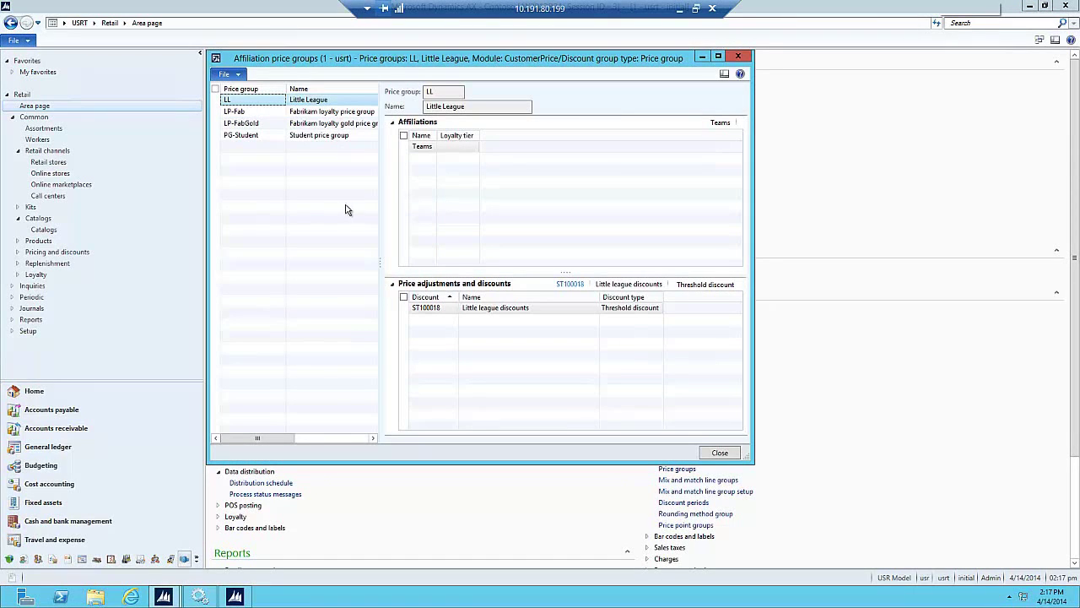
{"action": "left_click", "coordinate": [435, 136]}
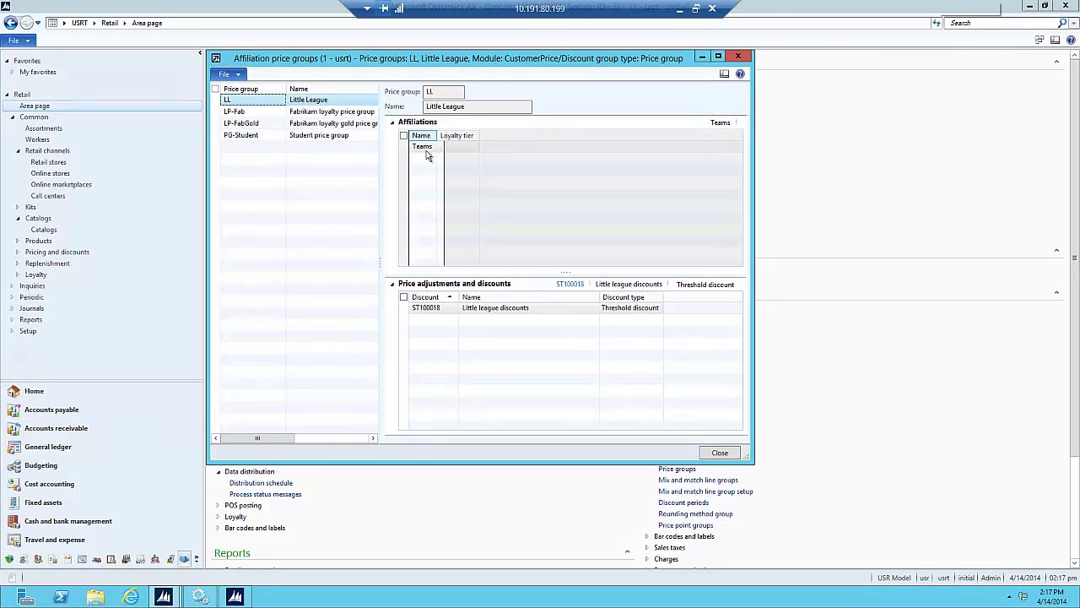
{"action": "mouse_move", "coordinate": [424, 149]}
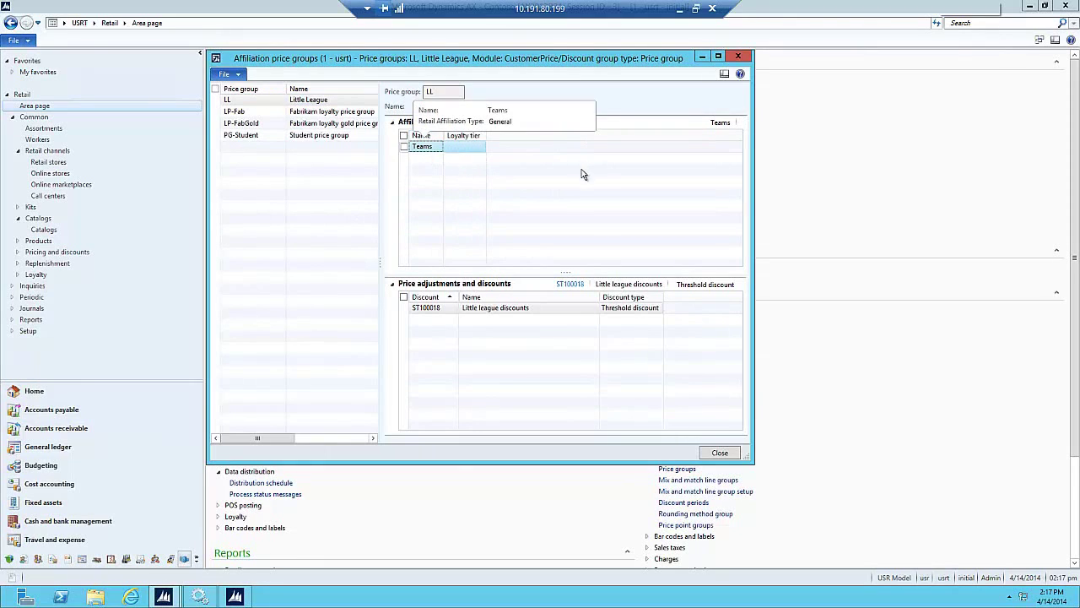
{"action": "left_click", "coordinate": [488, 311]}
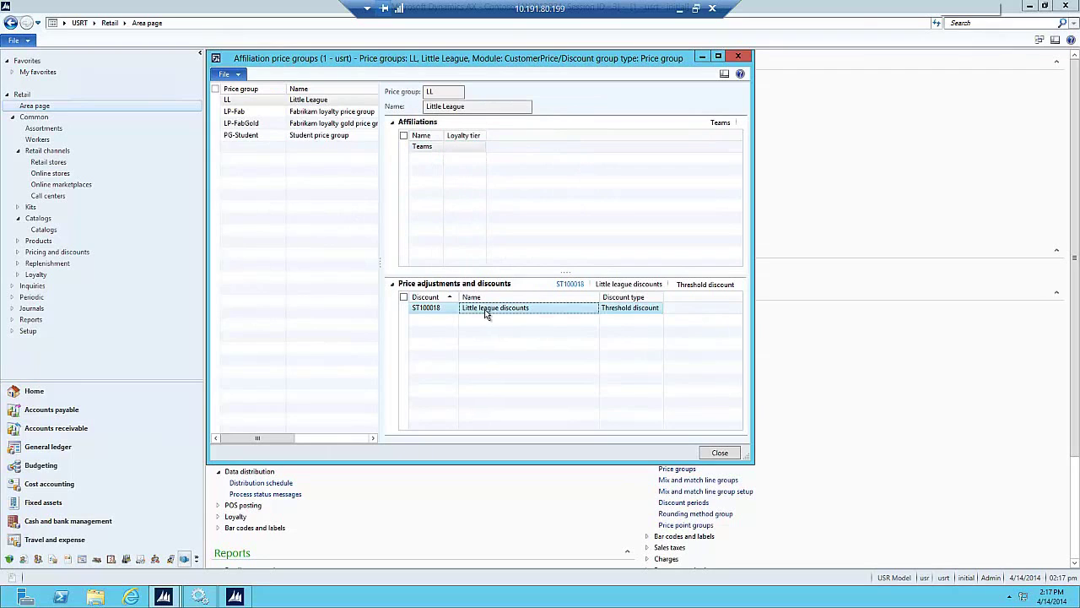
{"action": "left_click", "coordinate": [327, 137]}
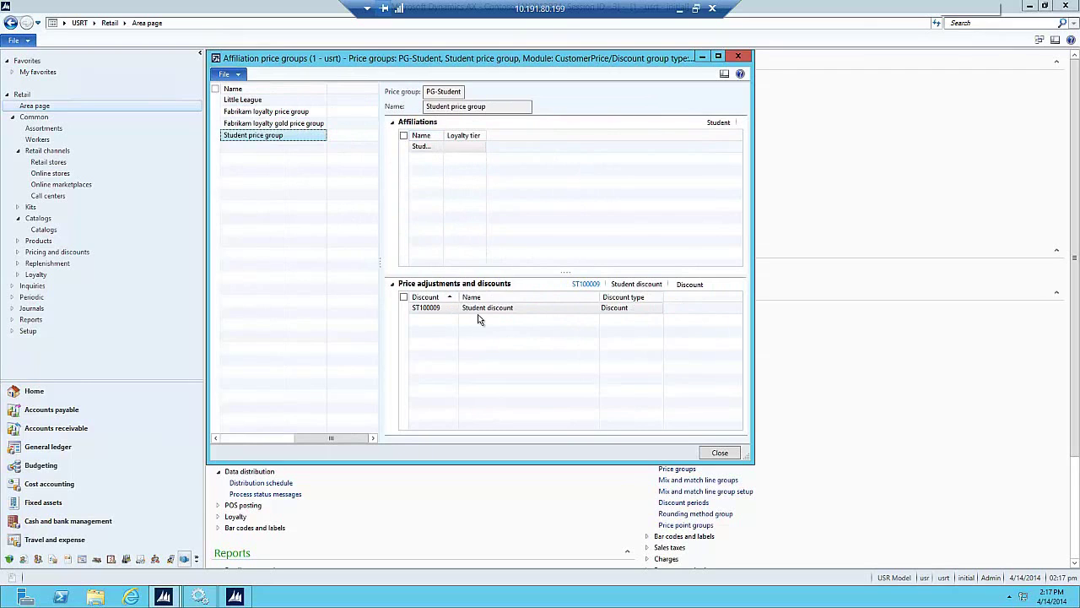
{"action": "left_click", "coordinate": [702, 57]}
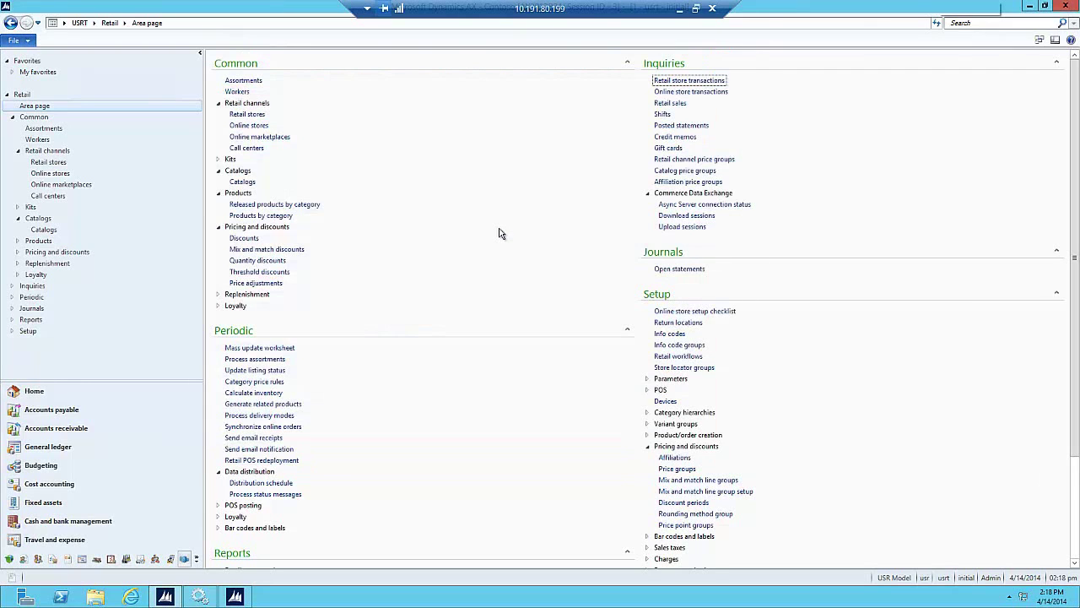